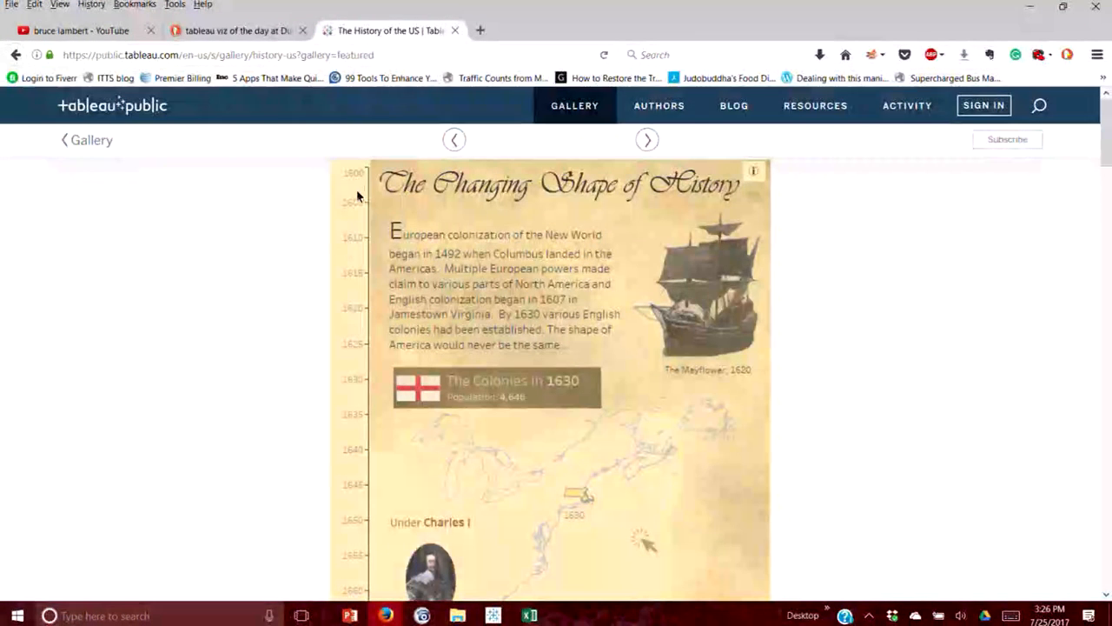
- Look through The History of the US visualization from its 1630 colonies section to its closing Alaska and Hawaii notes
{"action": "scroll", "coordinate": [358, 295], "scroll_direction": "down", "scroll_amount": 4}
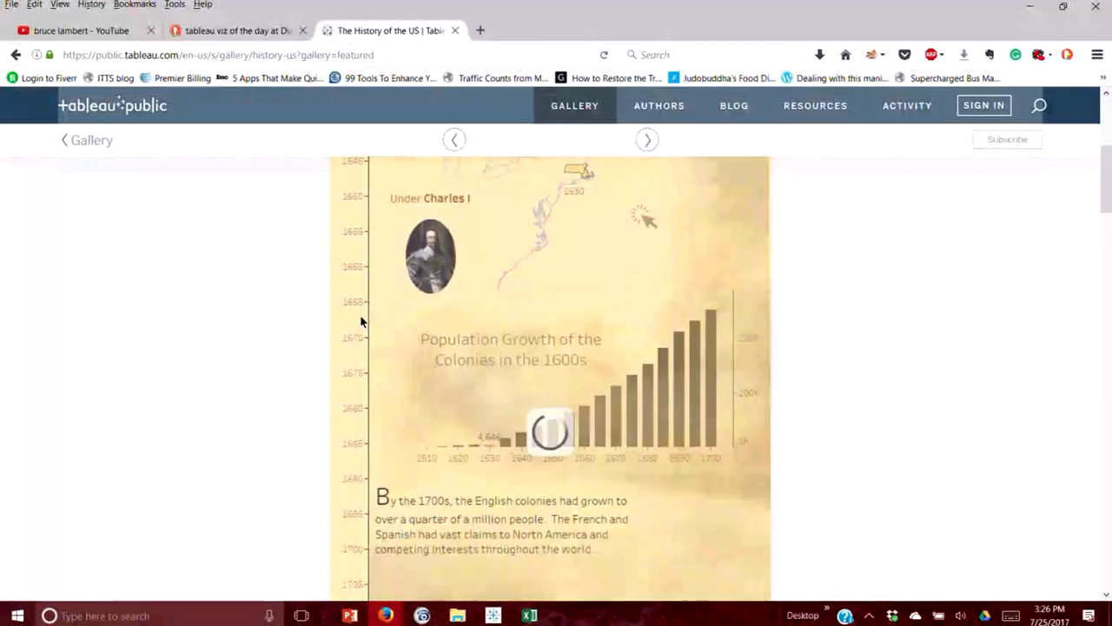
{"action": "scroll", "coordinate": [651, 402], "scroll_direction": "down", "scroll_amount": 10}
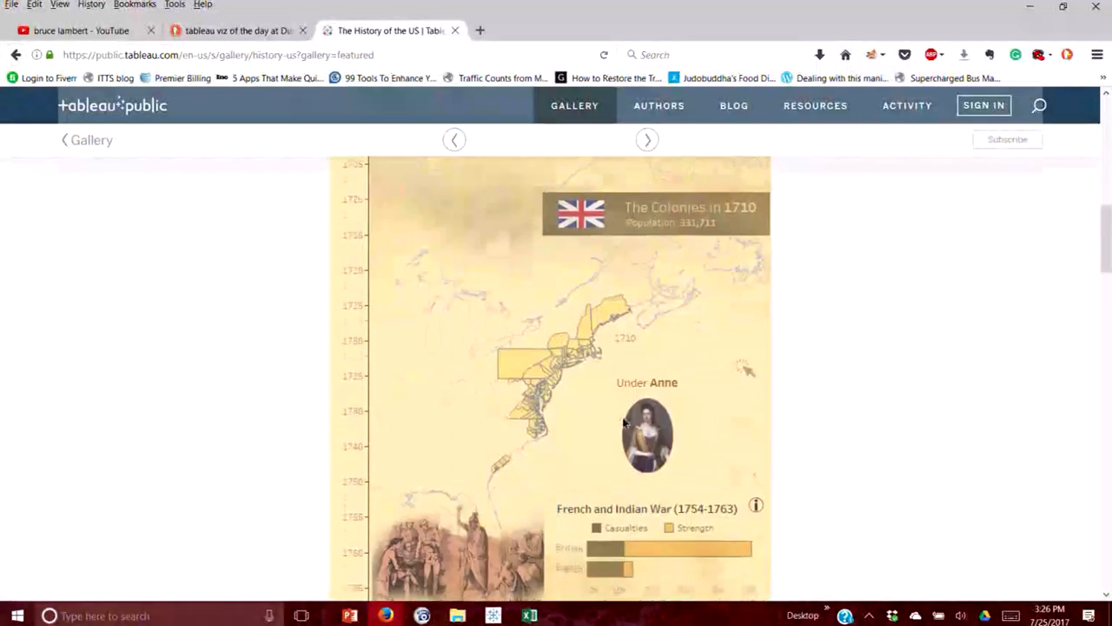
{"action": "scroll", "coordinate": [621, 423], "scroll_direction": "down", "scroll_amount": 10}
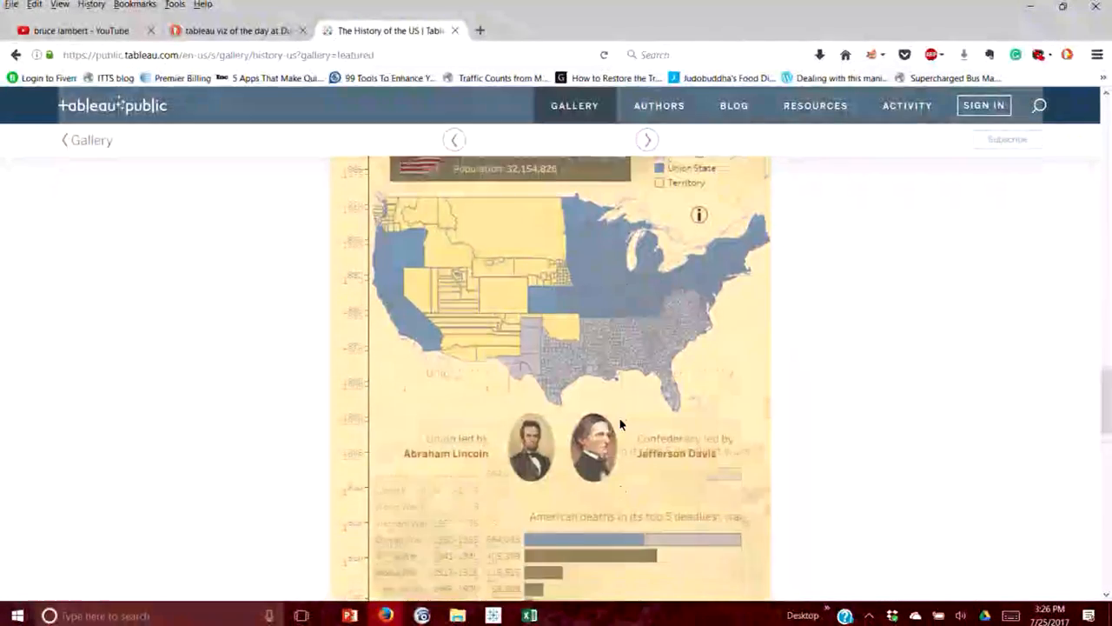
{"action": "scroll", "coordinate": [620, 423], "scroll_direction": "down", "scroll_amount": 10}
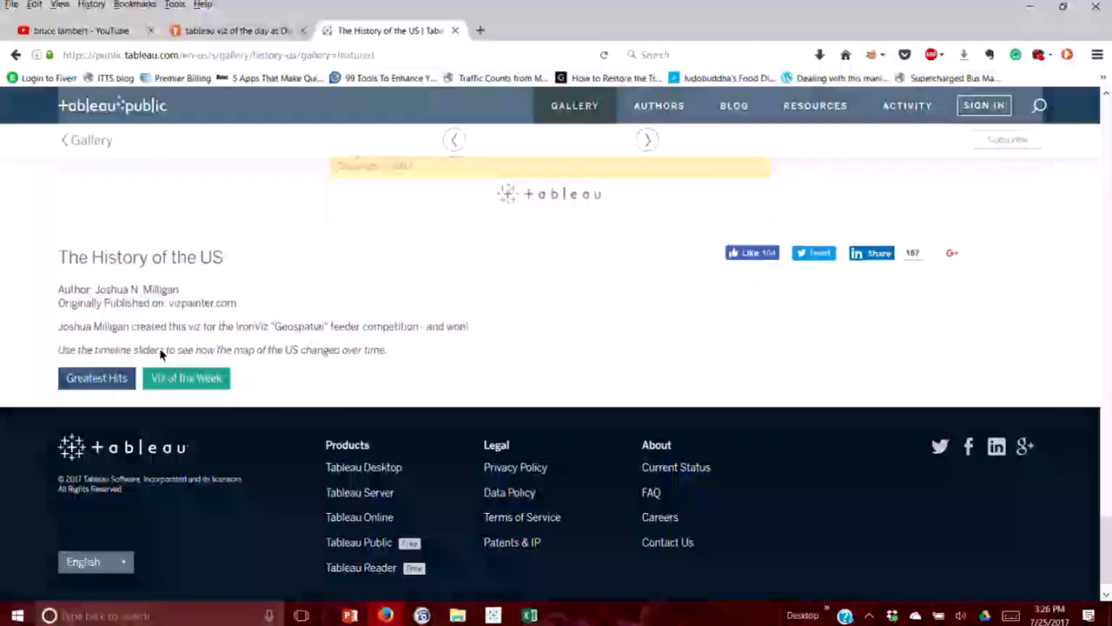
{"action": "scroll", "coordinate": [320, 370], "scroll_direction": "up", "scroll_amount": 5}
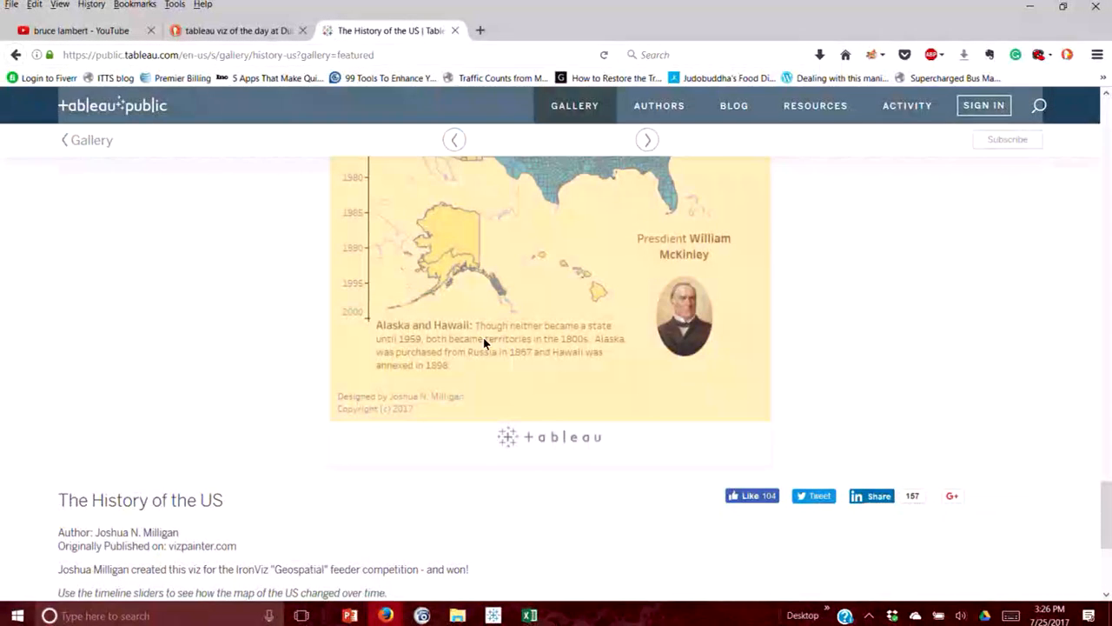
{"action": "left_click_drag", "start_coordinate": [1102, 515], "coordinate": [1108, 406]}
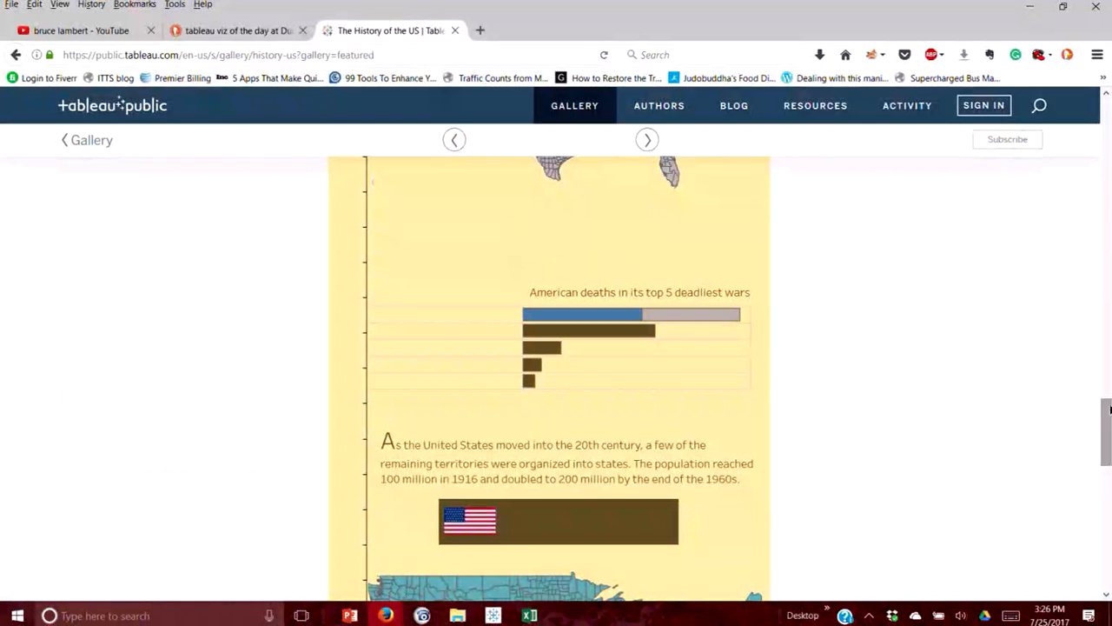
{"action": "left_click_drag", "start_coordinate": [1107, 406], "coordinate": [1106, 298]}
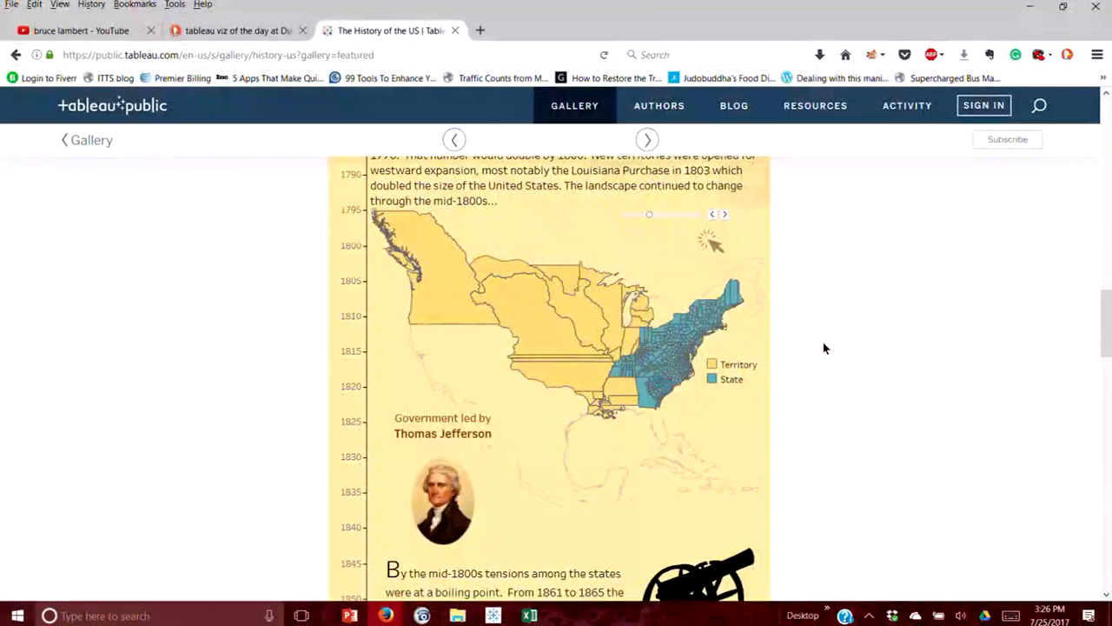
{"action": "scroll", "coordinate": [825, 348], "scroll_direction": "up", "scroll_amount": 15}
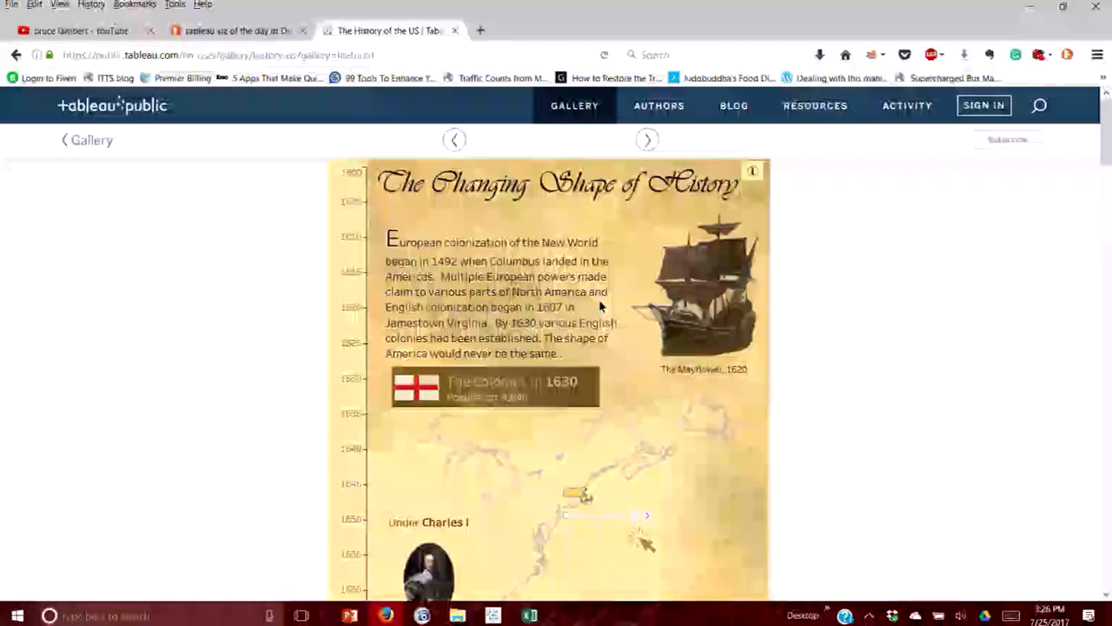
{"action": "scroll", "coordinate": [511, 385], "scroll_direction": "down", "scroll_amount": 12}
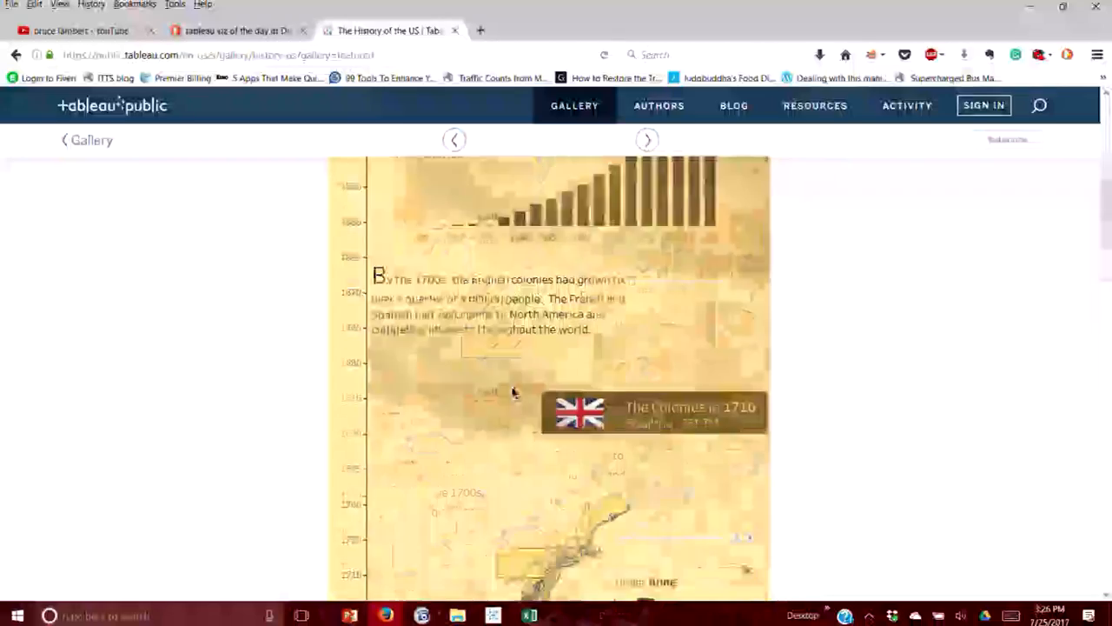
{"action": "scroll", "coordinate": [509, 395], "scroll_direction": "down", "scroll_amount": 20}
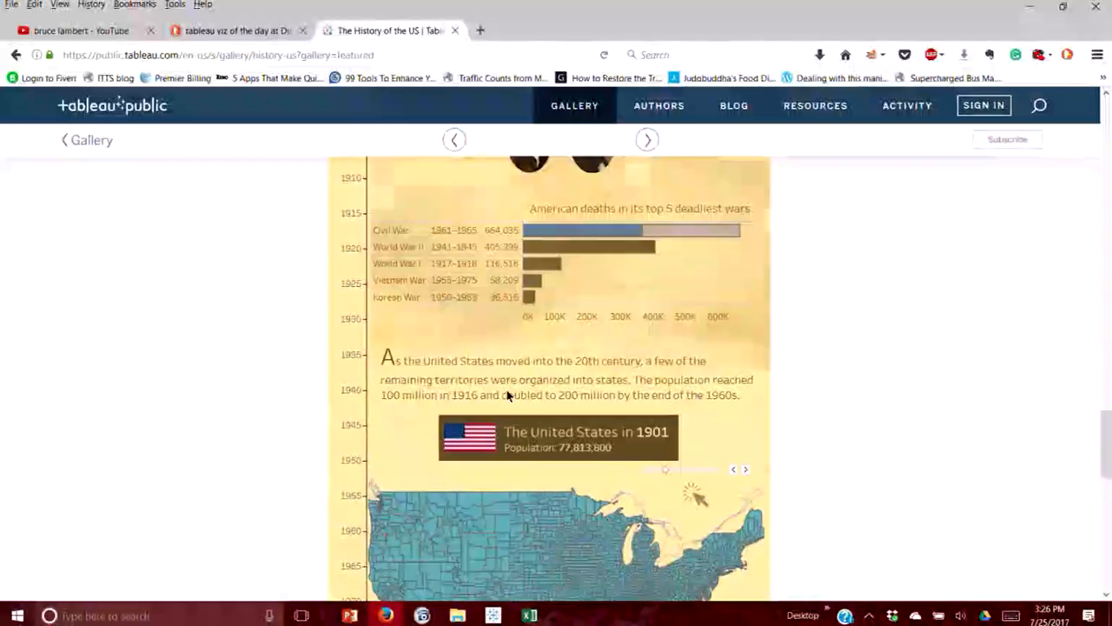
- Download the visualization as the Tableau workbook The Changing Shape of History.twbx, saving the file, and dismiss the downloads list
{"action": "scroll", "coordinate": [554, 322], "scroll_direction": "up", "scroll_amount": 5}
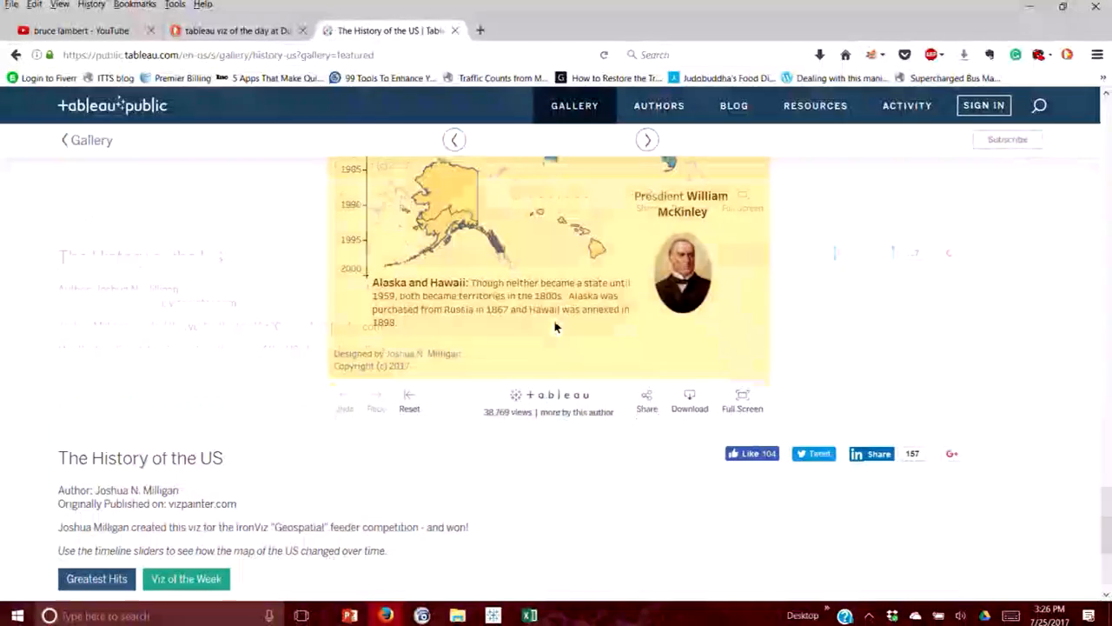
{"action": "left_click", "coordinate": [689, 416]}
{"action": "left_click", "coordinate": [677, 306]}
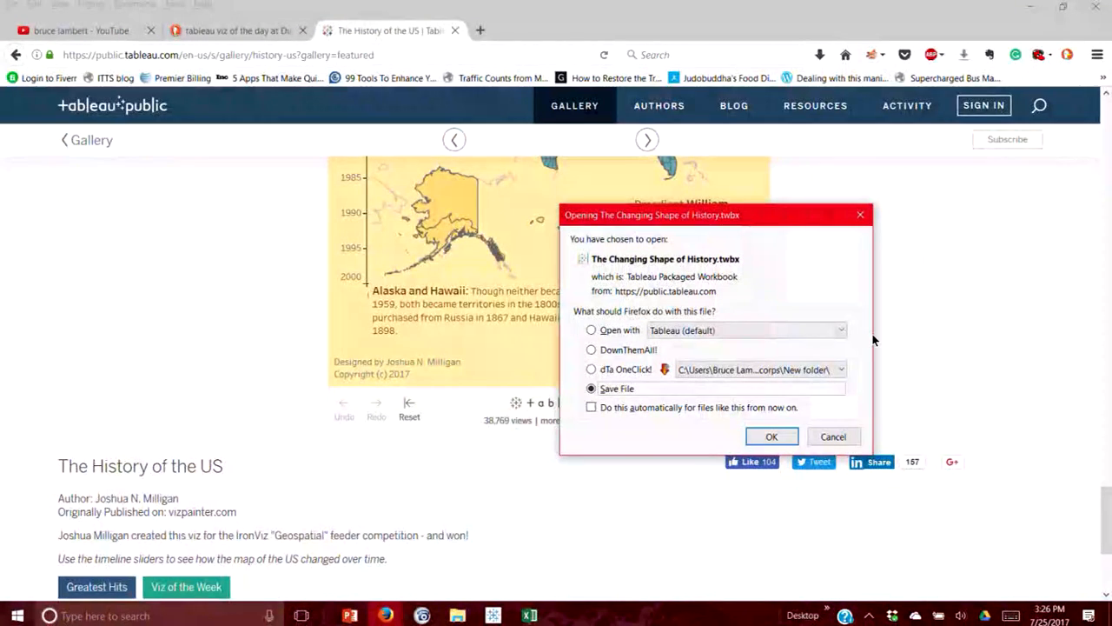
{"action": "left_click", "coordinate": [772, 438]}
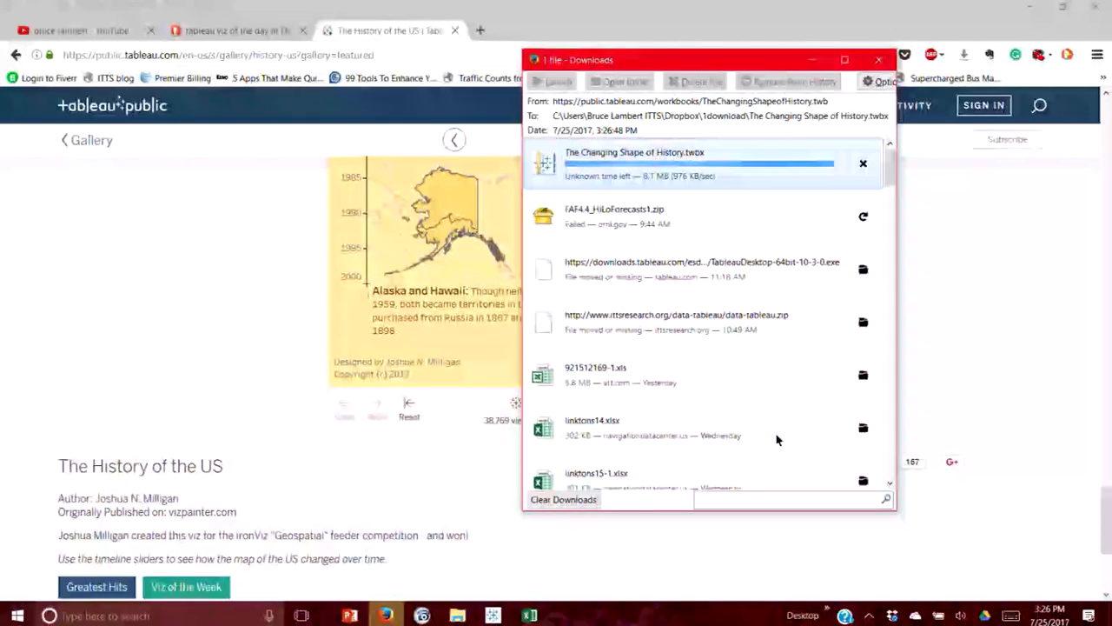
{"action": "left_click", "coordinate": [847, 291]}
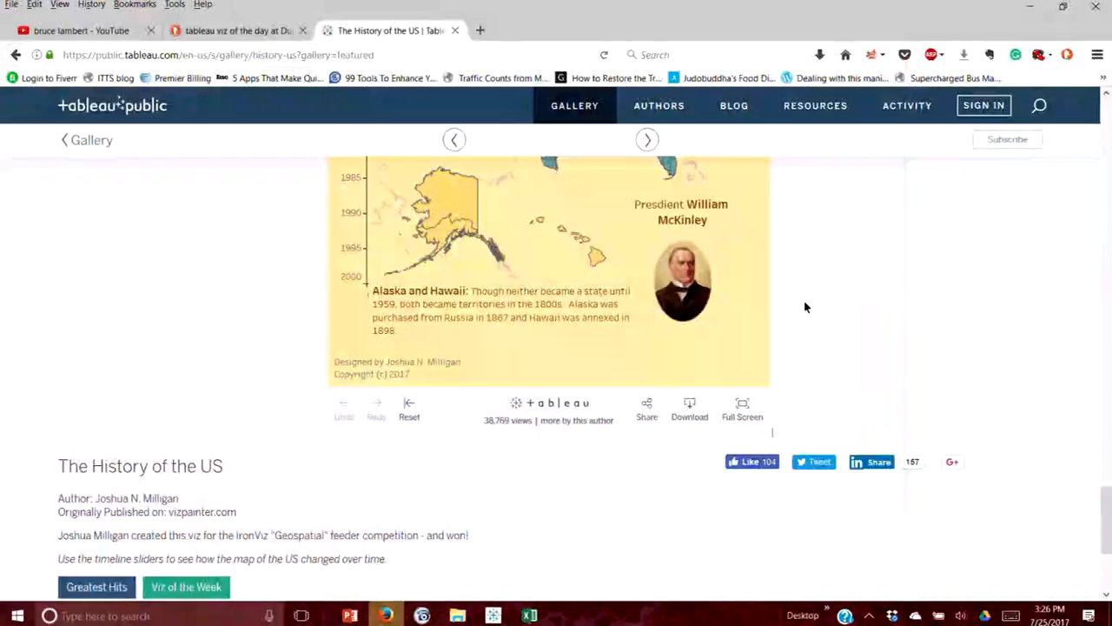
- Return to the start of the visualization and examine the early colonies map with its timeline advanced to 1640
{"action": "scroll", "coordinate": [762, 329], "scroll_direction": "up", "scroll_amount": 15}
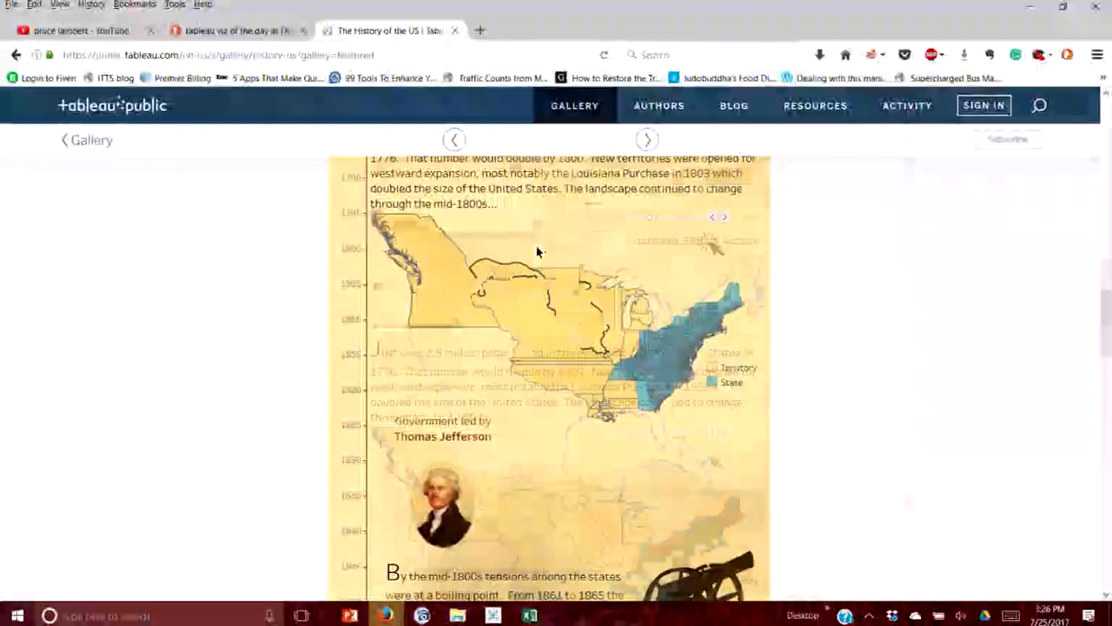
{"action": "scroll", "coordinate": [537, 252], "scroll_direction": "up", "scroll_amount": 15}
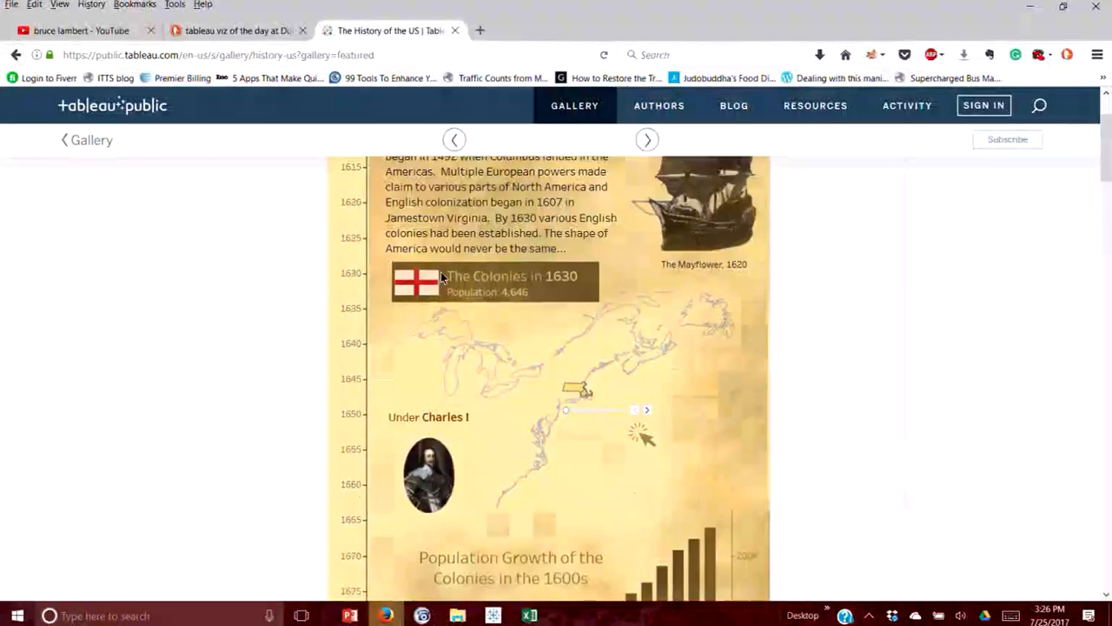
{"action": "scroll", "coordinate": [441, 276], "scroll_direction": "up", "scroll_amount": 3}
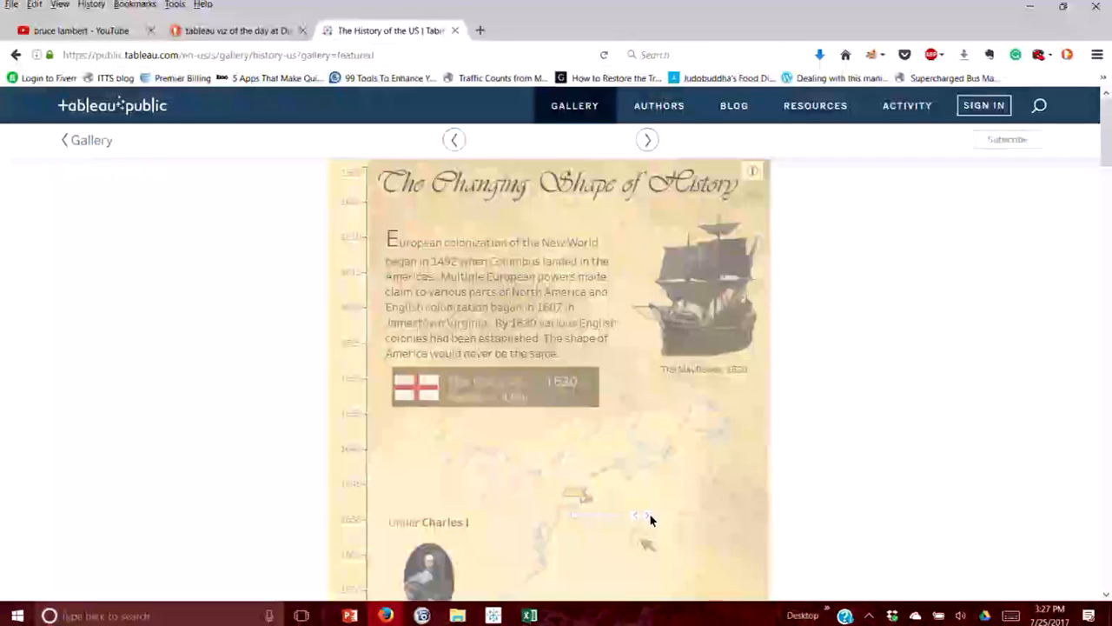
{"action": "scroll", "coordinate": [905, 514], "scroll_direction": "down", "scroll_amount": 3}
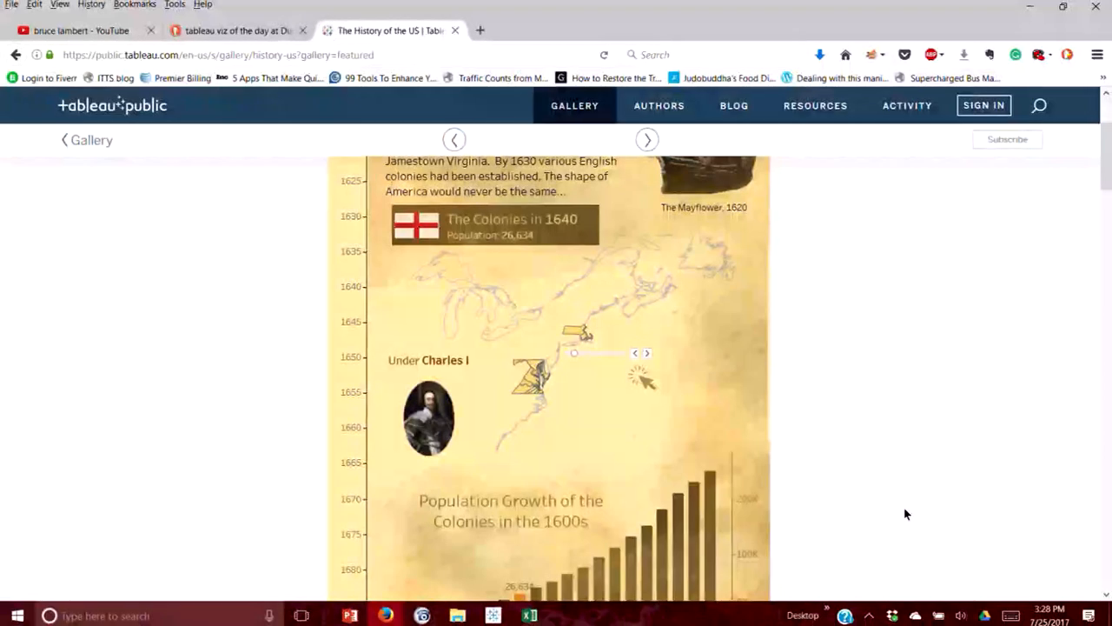
- Switch to the Tableau workbook population database-2000-2015-with highways, show its data source and maximize the window
{"action": "left_click", "coordinate": [493, 615]}
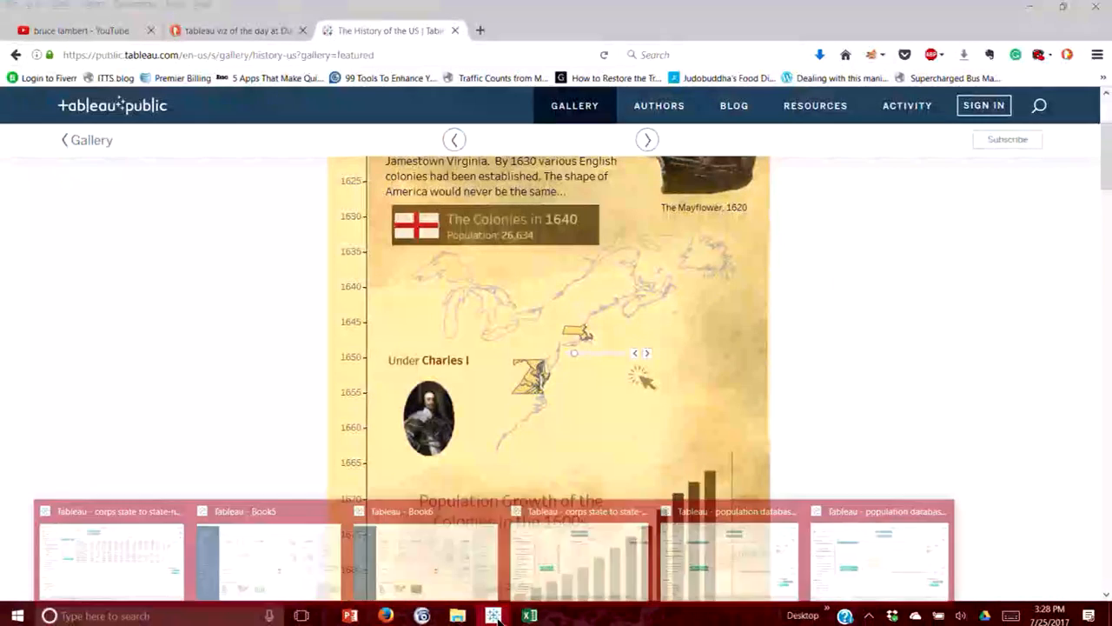
{"action": "left_click", "coordinate": [916, 542]}
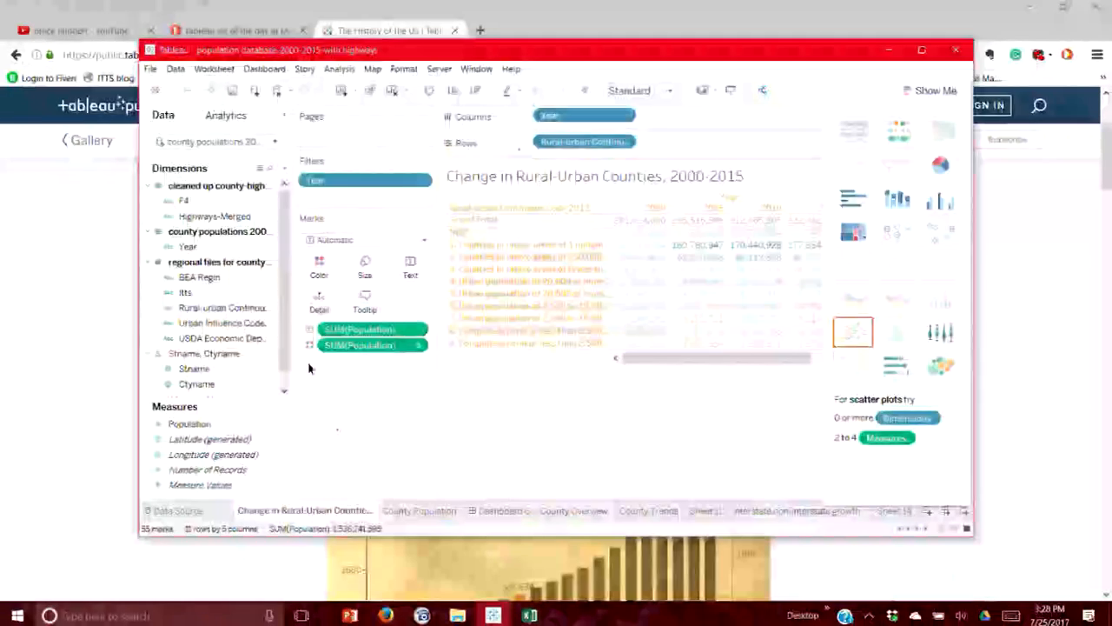
{"action": "left_click", "coordinate": [207, 511]}
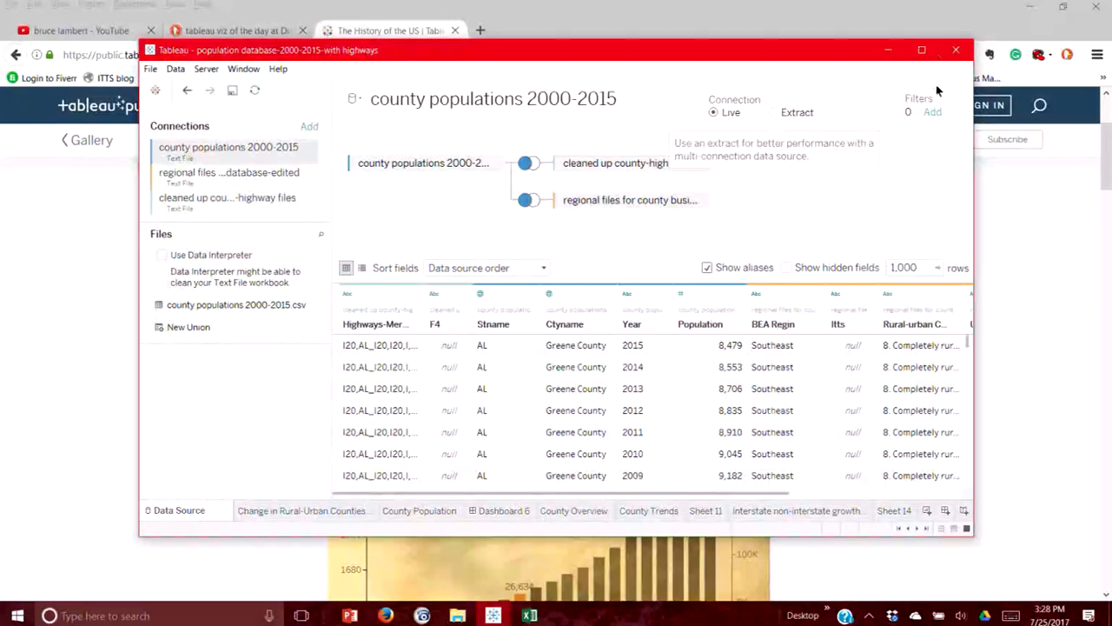
{"action": "left_click", "coordinate": [921, 49]}
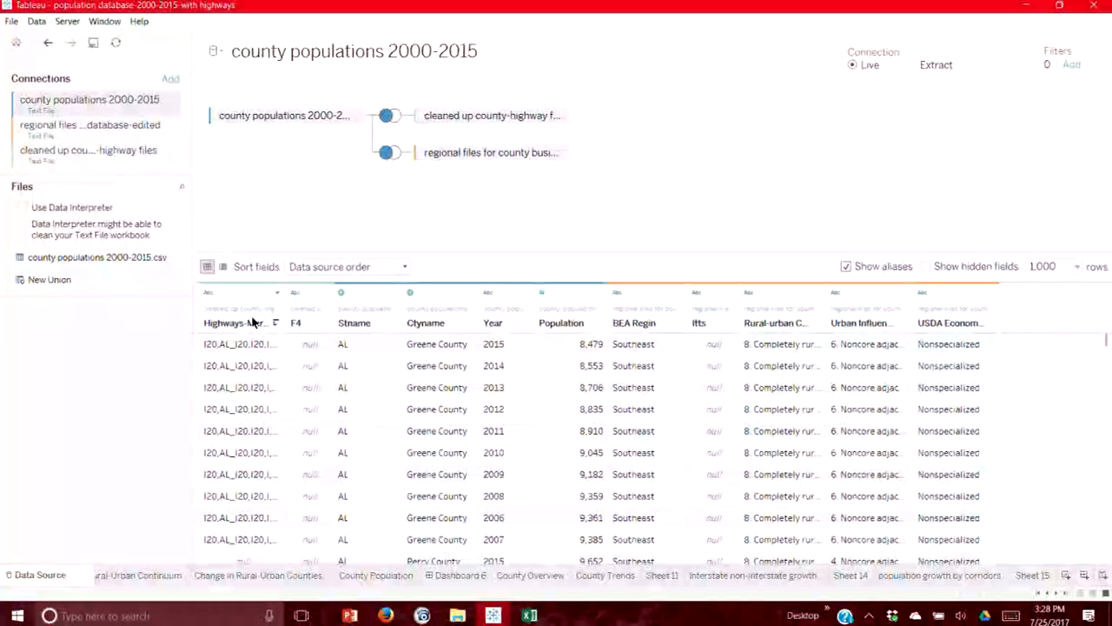
- Examine the geographic role choices for the Stname field, including County, State/Province and creating a role from Ctyname
{"action": "left_click", "coordinate": [341, 293]}
{"action": "mouse_move", "coordinate": [408, 420]}
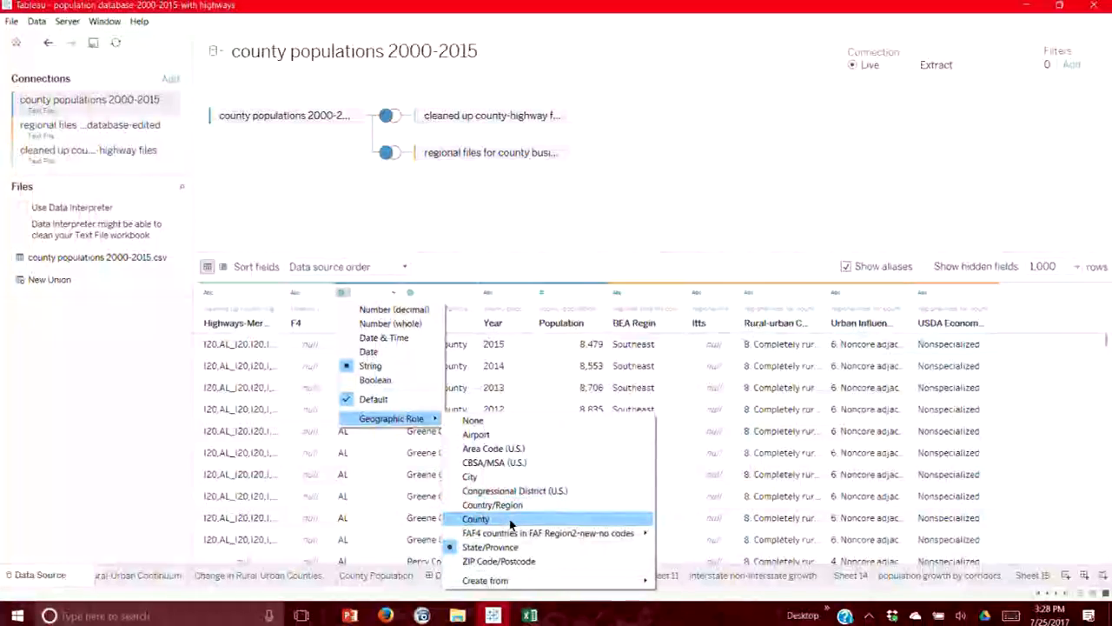
{"action": "mouse_move", "coordinate": [499, 541]}
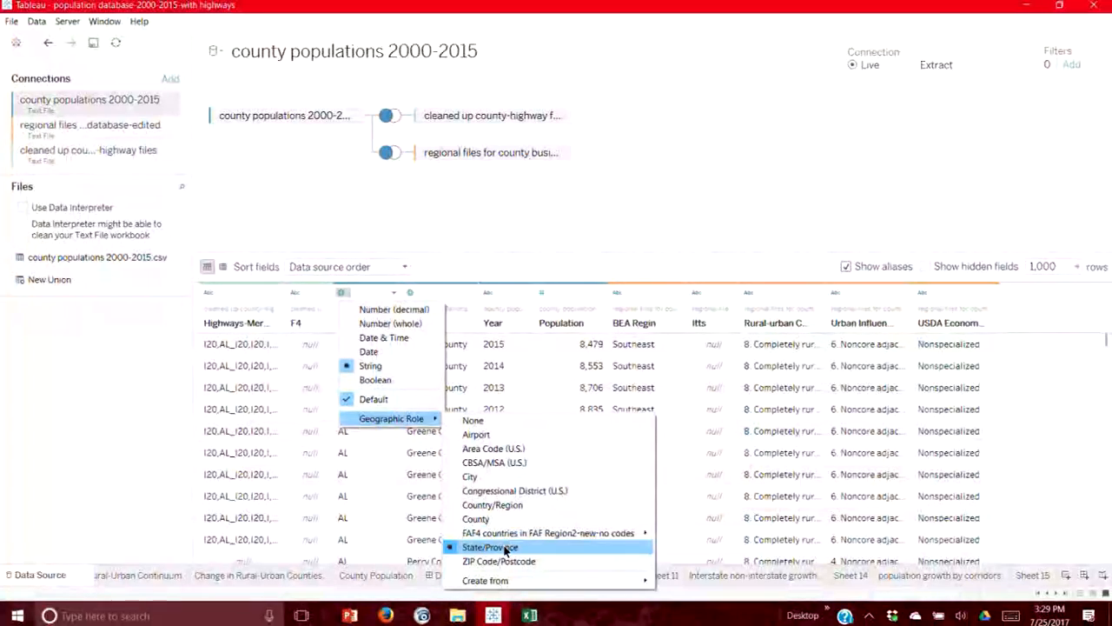
{"action": "mouse_move", "coordinate": [510, 580]}
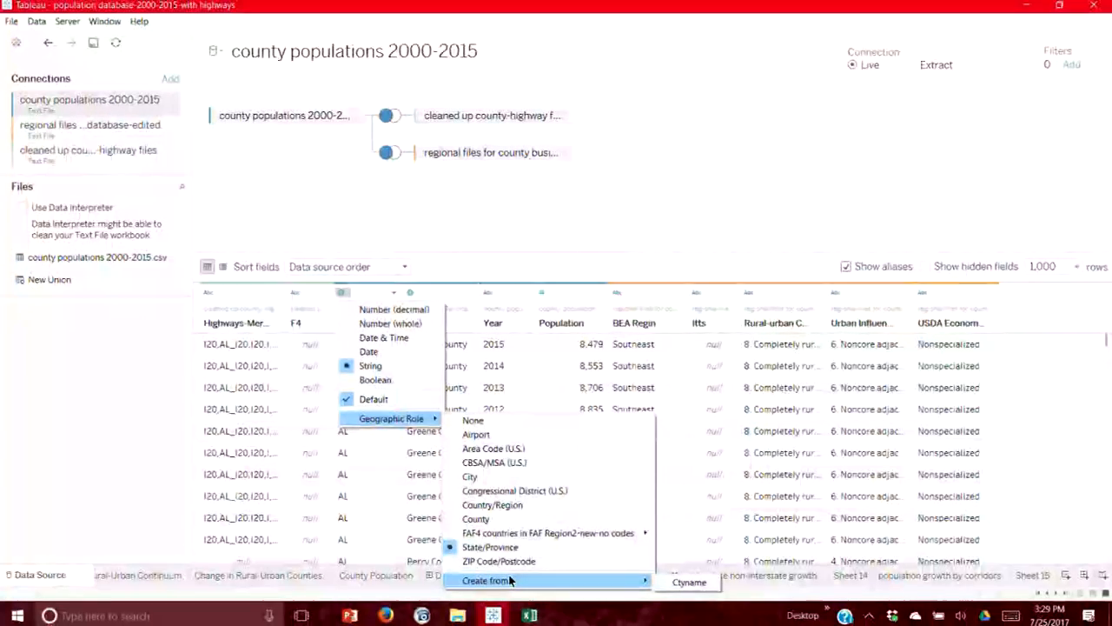
{"action": "left_click", "coordinate": [689, 582]}
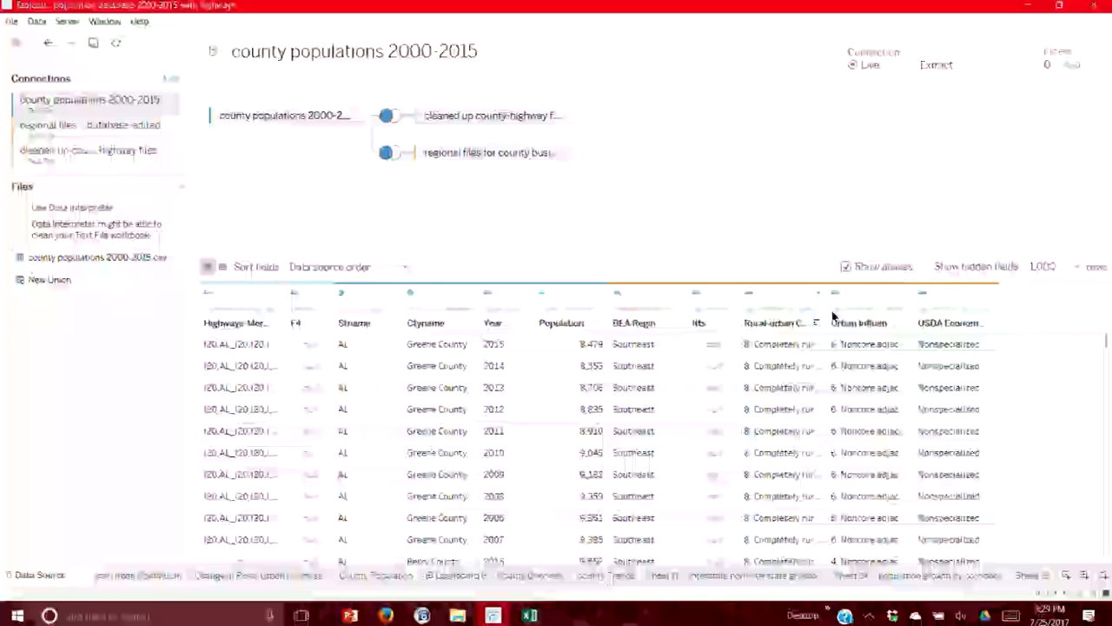
- Widen the Rural-urban Continuum Code 2013 and Highways-Merged columns in the data grid to fit their full names
{"action": "left_click_drag", "start_coordinate": [827, 322], "coordinate": [930, 299]}
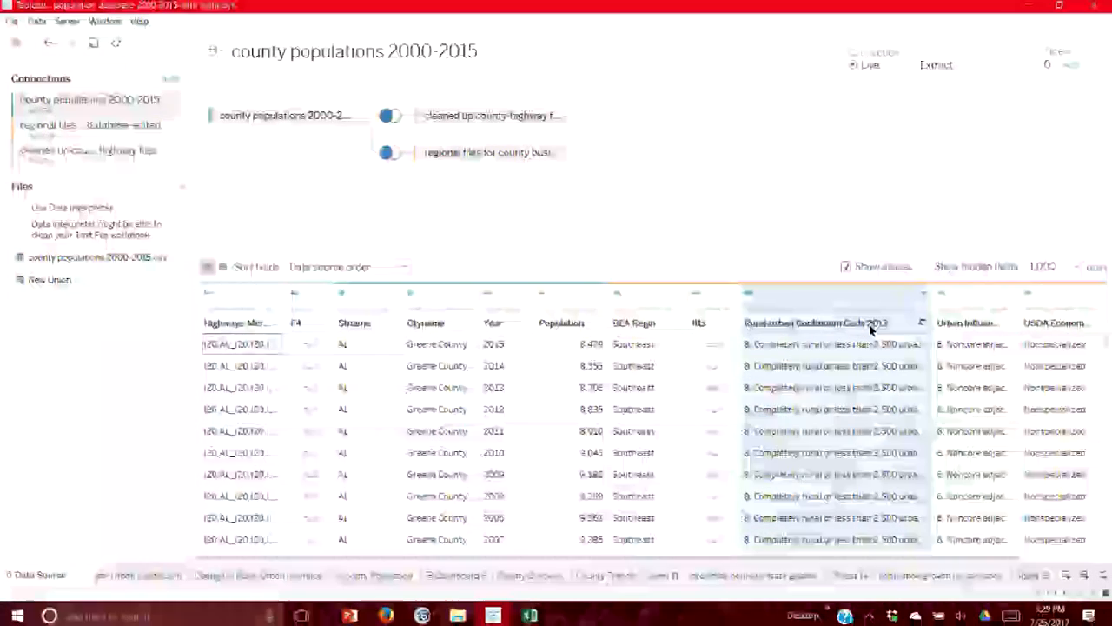
{"action": "left_click", "coordinate": [224, 325]}
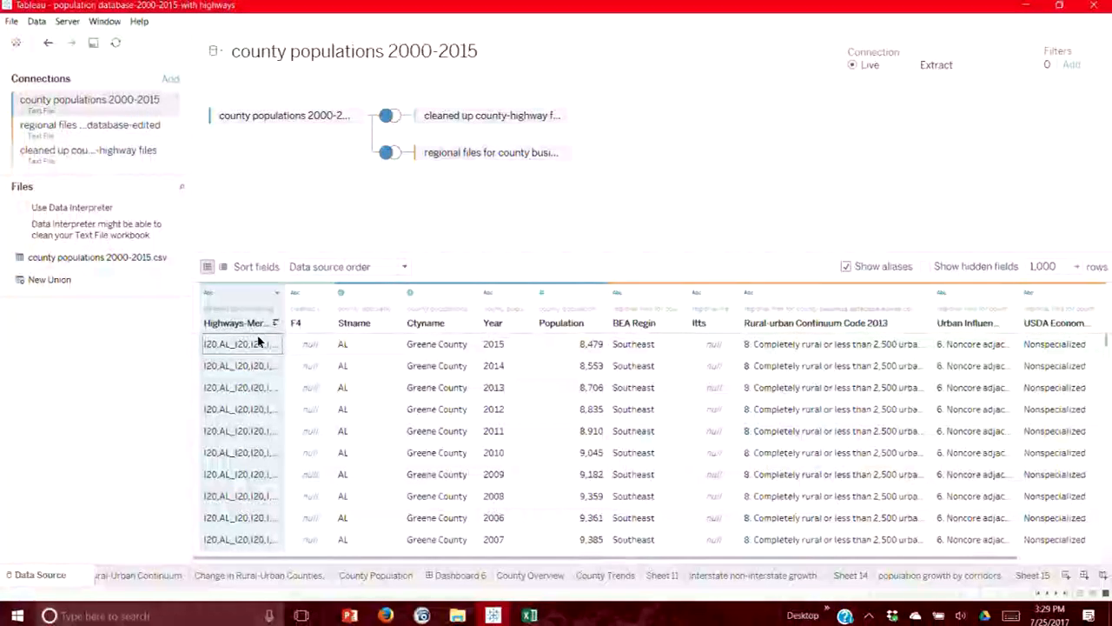
{"action": "left_click_drag", "start_coordinate": [283, 323], "coordinate": [338, 324]}
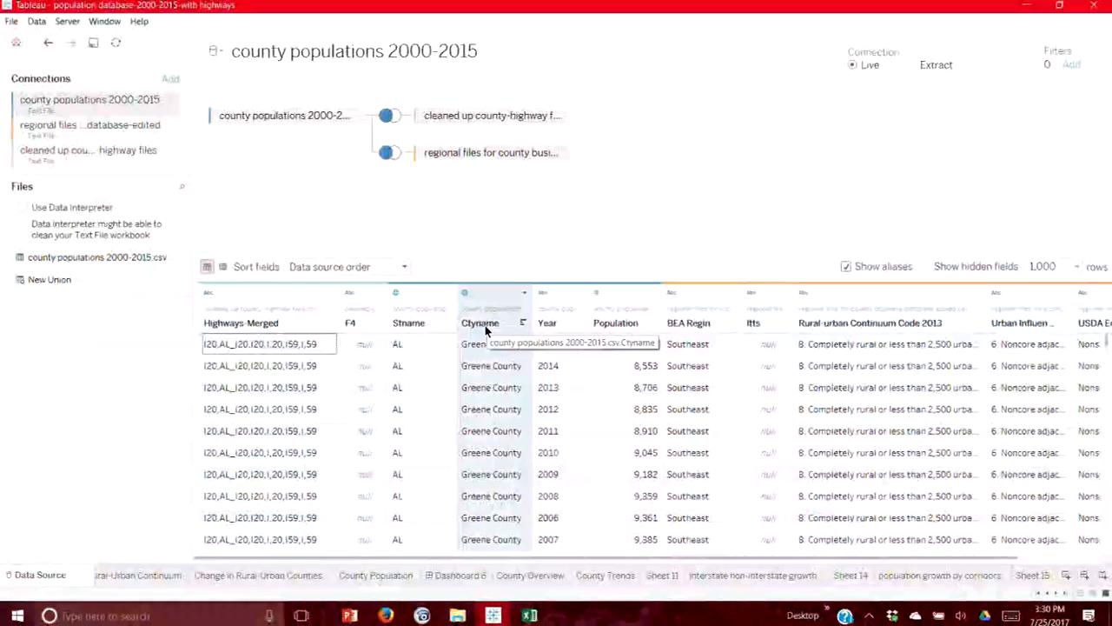
- Examine the aliases of the Rural-urban Continuum Code 2013 field at full width, and close them without making changes
{"action": "left_click", "coordinate": [636, 352]}
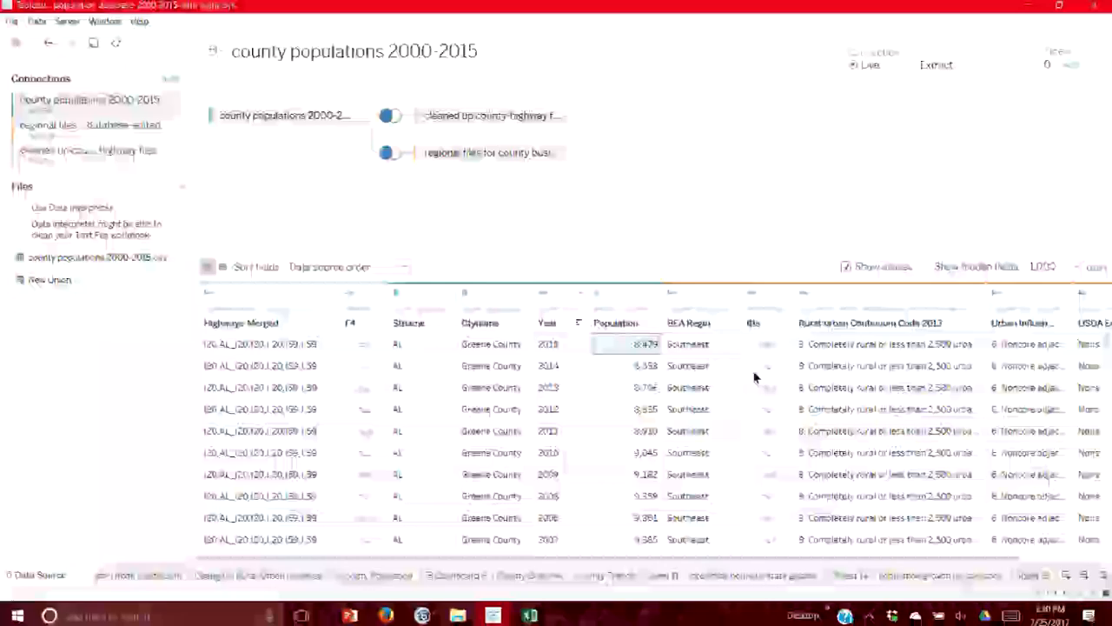
{"action": "left_click", "coordinate": [926, 347]}
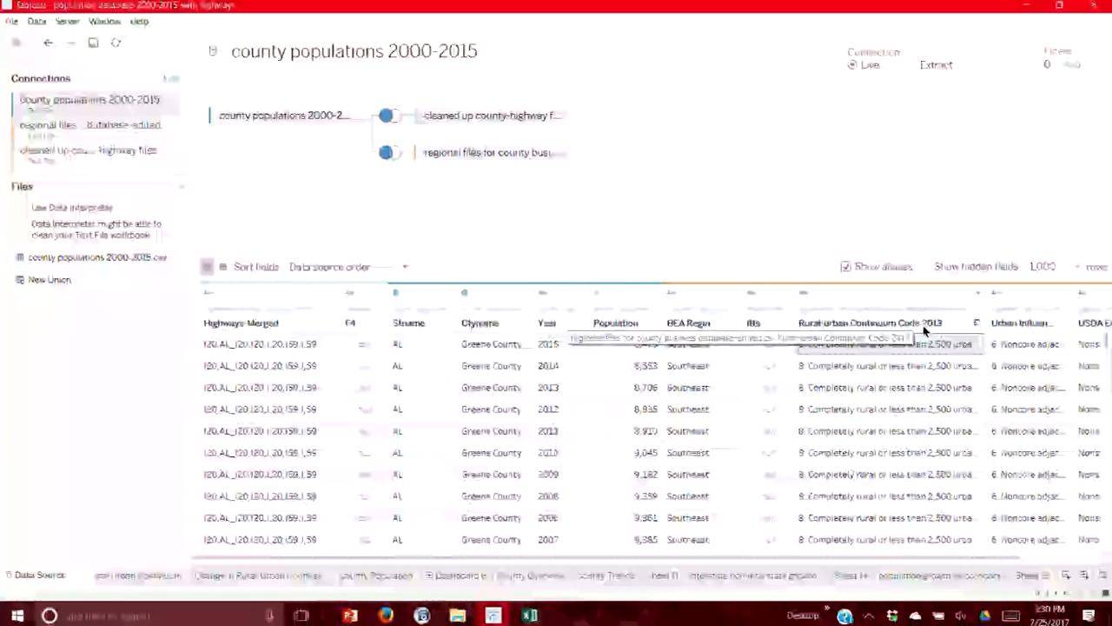
{"action": "left_click_drag", "start_coordinate": [1026, 560], "coordinate": [1084, 559]}
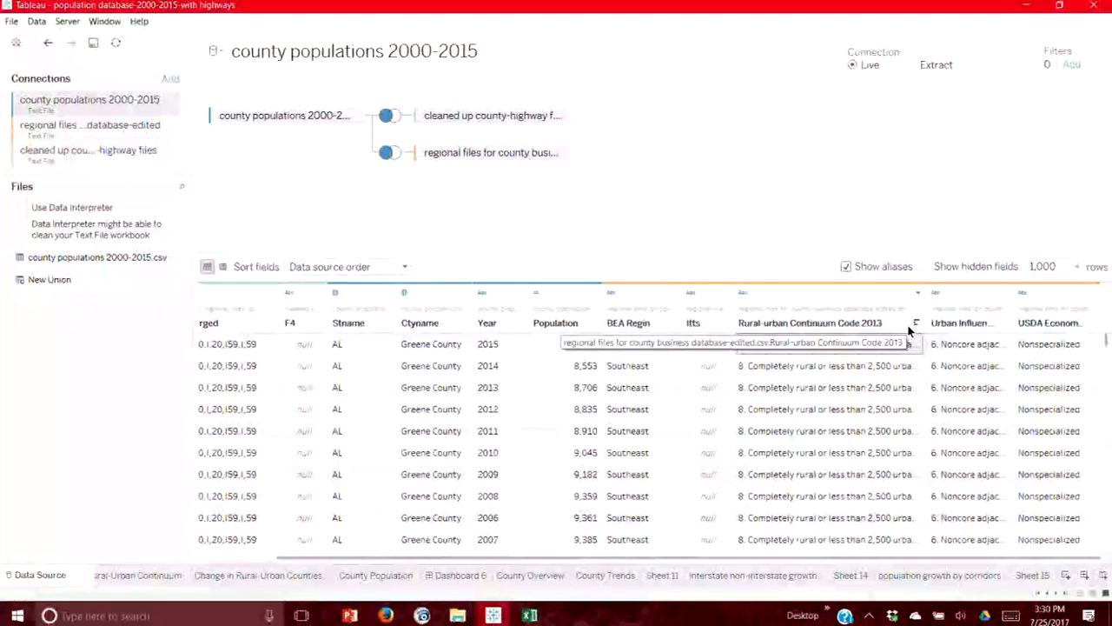
{"action": "left_click", "coordinate": [918, 293]}
{"action": "left_click", "coordinate": [953, 365]}
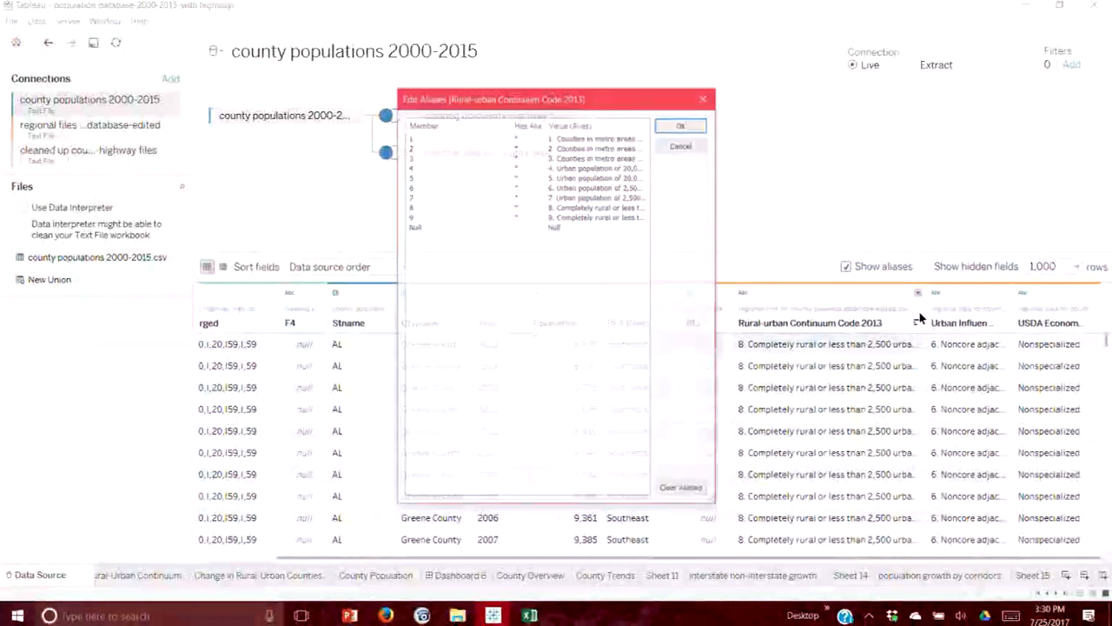
{"action": "left_click_drag", "start_coordinate": [395, 255], "coordinate": [166, 256]}
{"action": "left_click_drag", "start_coordinate": [420, 125], "coordinate": [609, 120]}
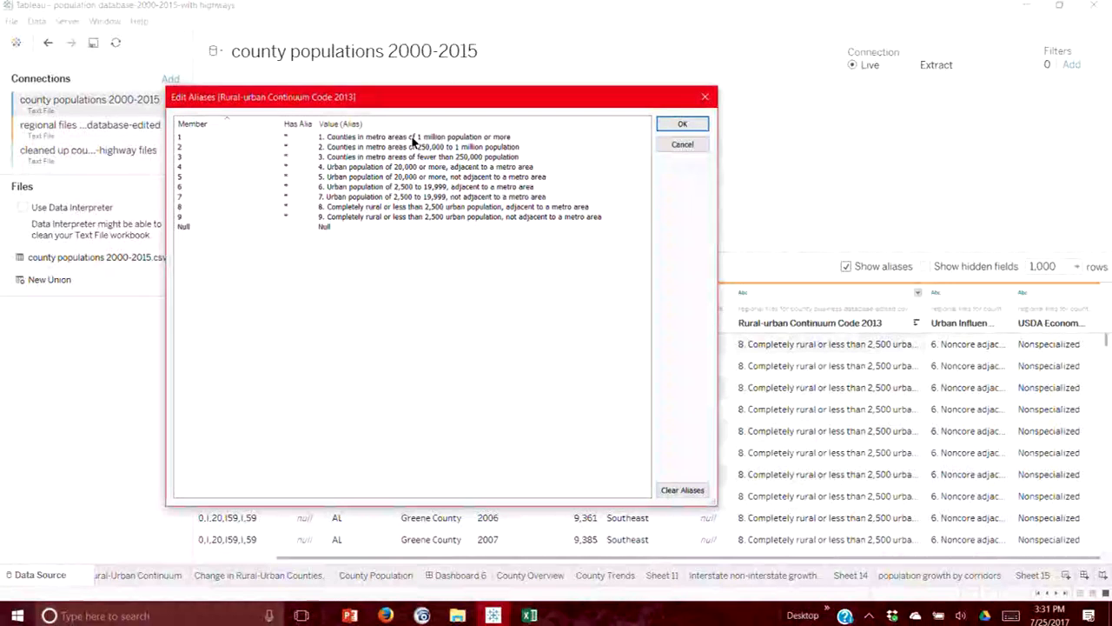
{"action": "left_click", "coordinate": [677, 145]}
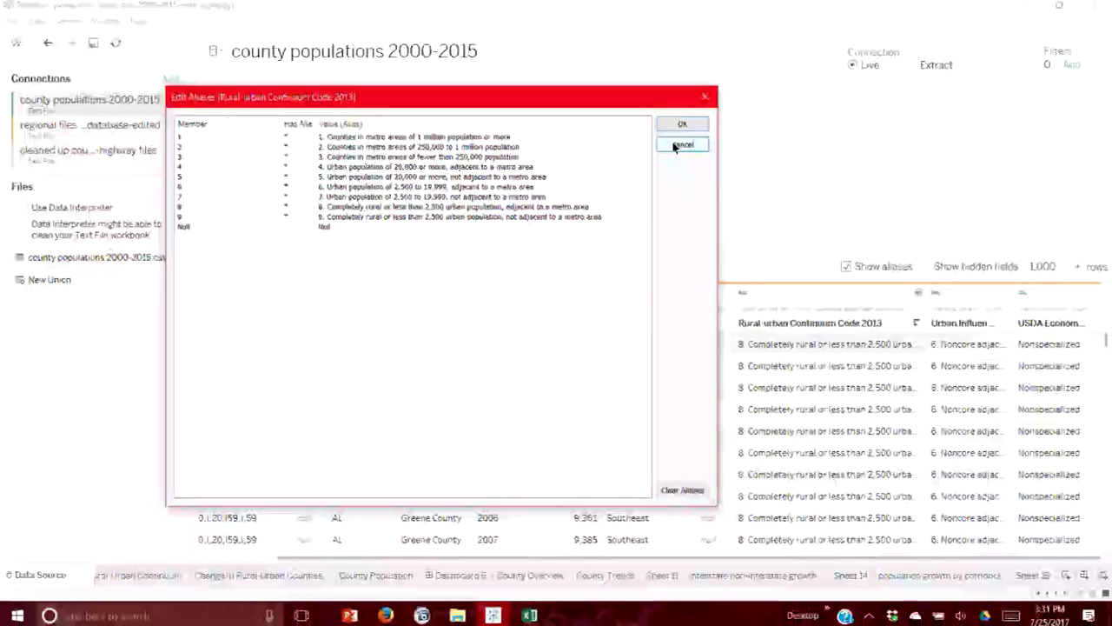
- Examine the aliases of the Urban Influence Code 2013 field with a narrowed Member column, and close them without changes
{"action": "left_click", "coordinate": [1003, 295]}
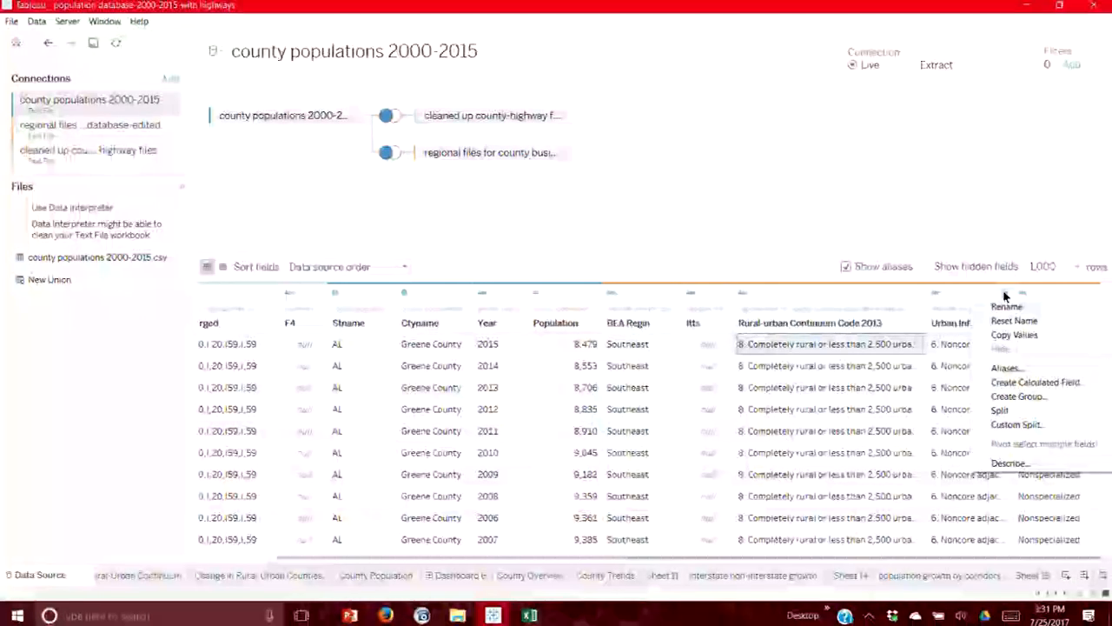
{"action": "left_click", "coordinate": [1008, 368]}
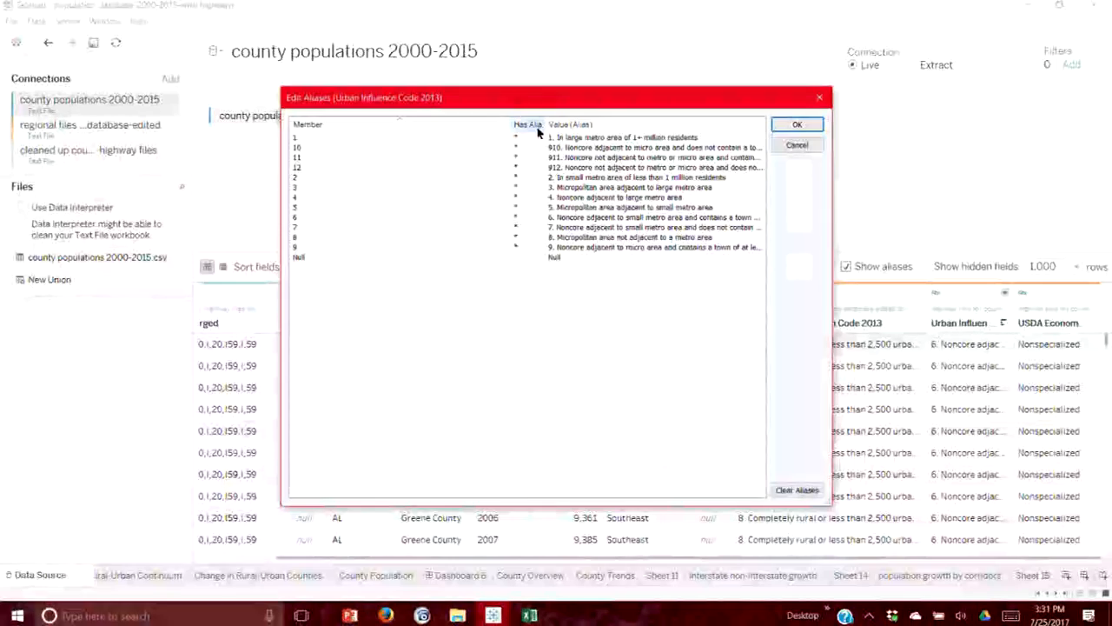
{"action": "left_click_drag", "start_coordinate": [511, 126], "coordinate": [402, 126]}
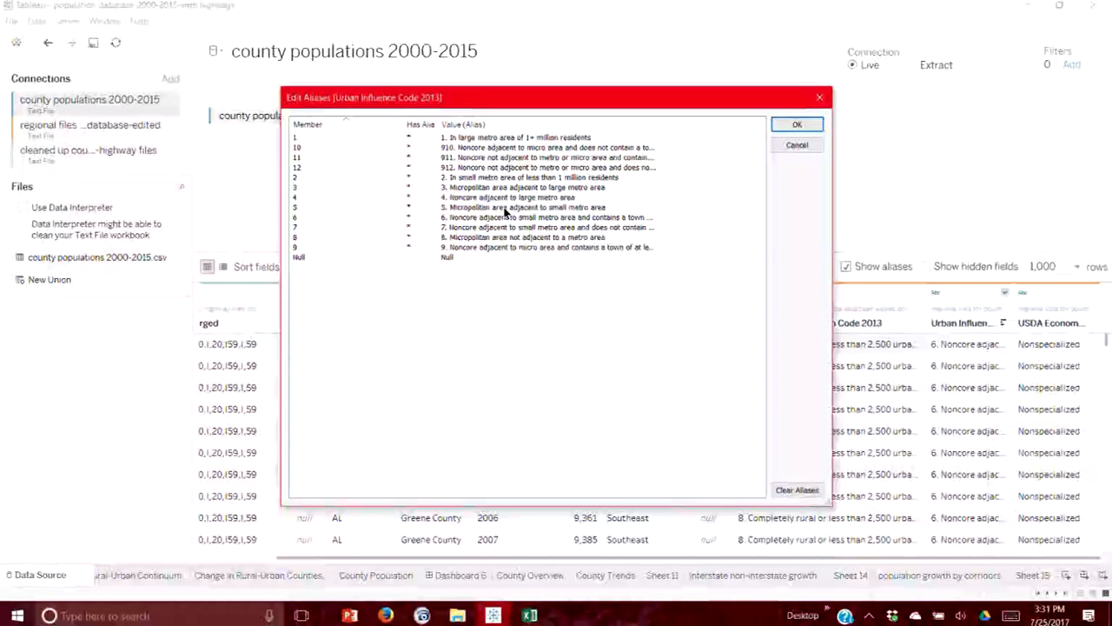
{"action": "left_click", "coordinate": [797, 145]}
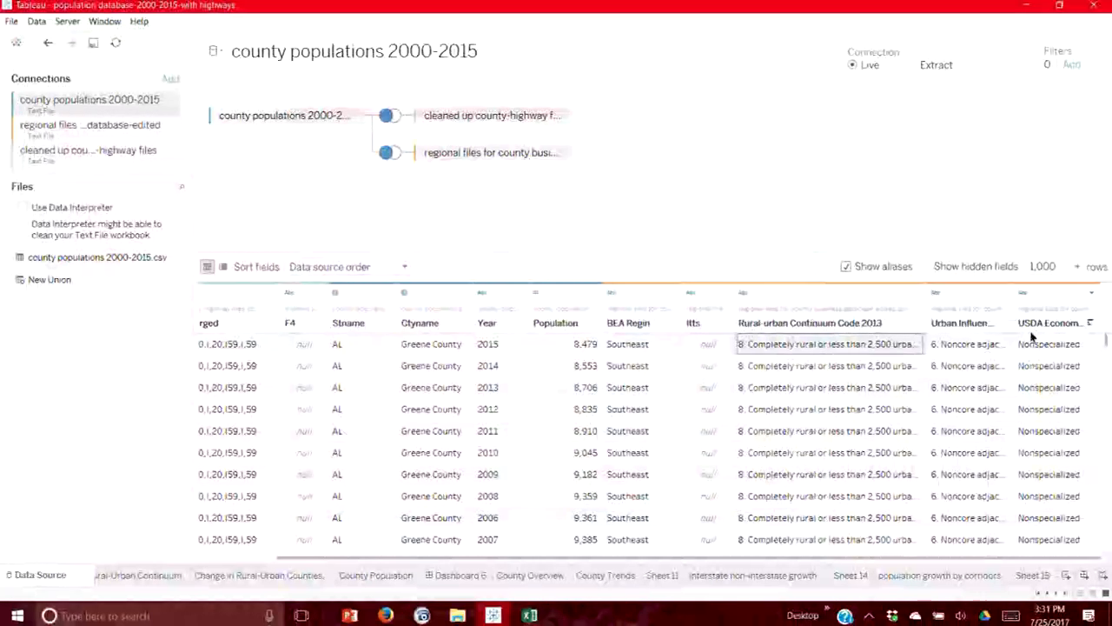
- Examine the aliases of the USDA Economic Dependence 2015 field, and close them without making changes
{"action": "left_click", "coordinate": [1092, 295]}
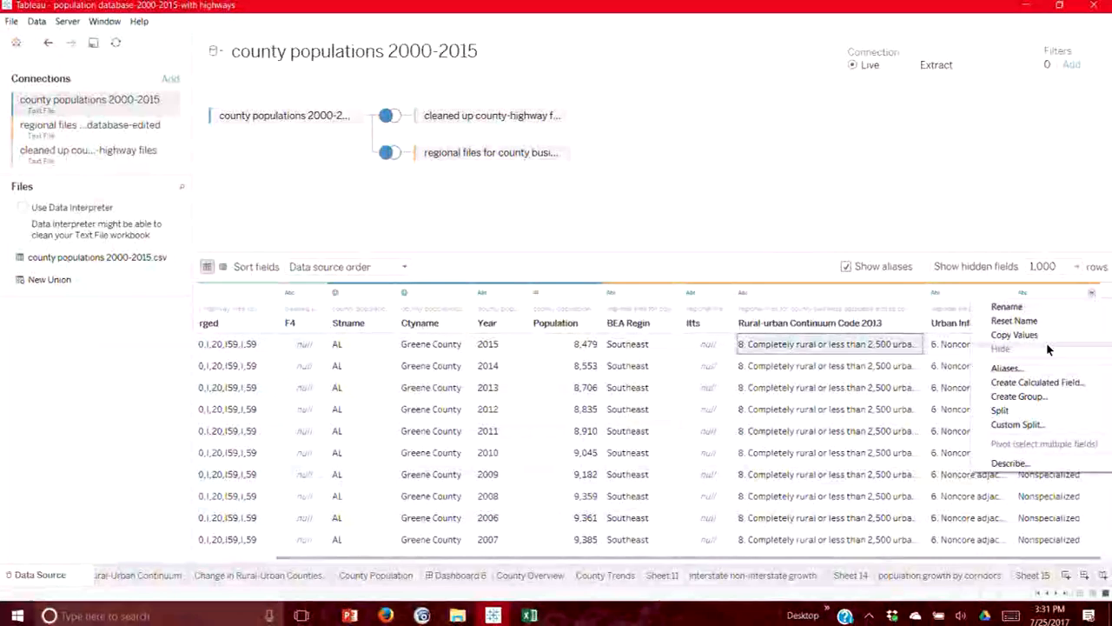
{"action": "left_click", "coordinate": [1041, 370]}
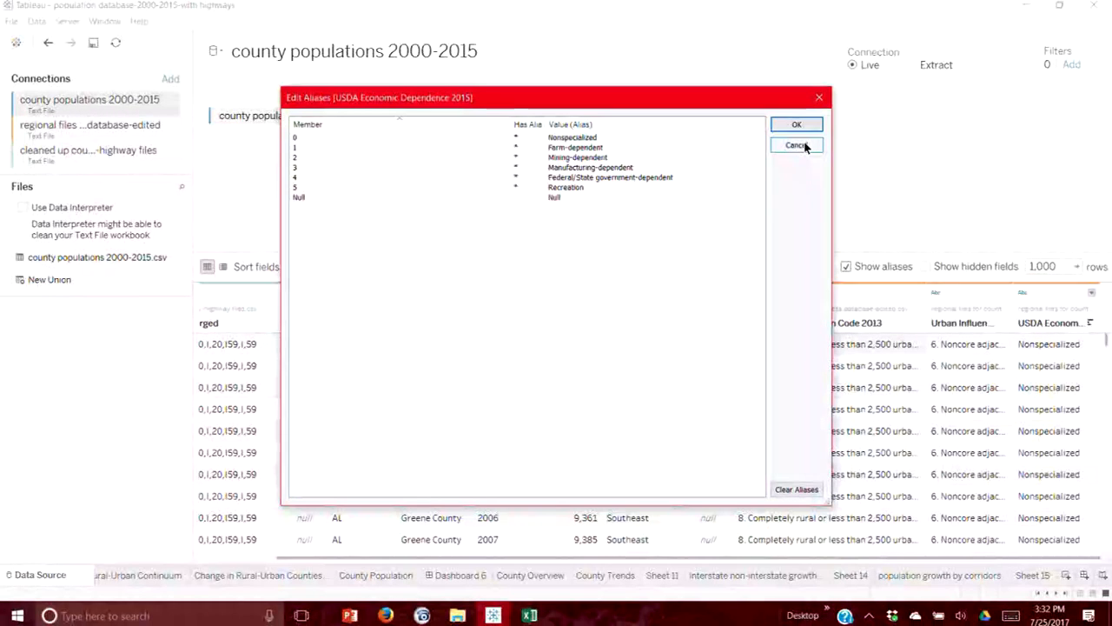
{"action": "left_click", "coordinate": [819, 98]}
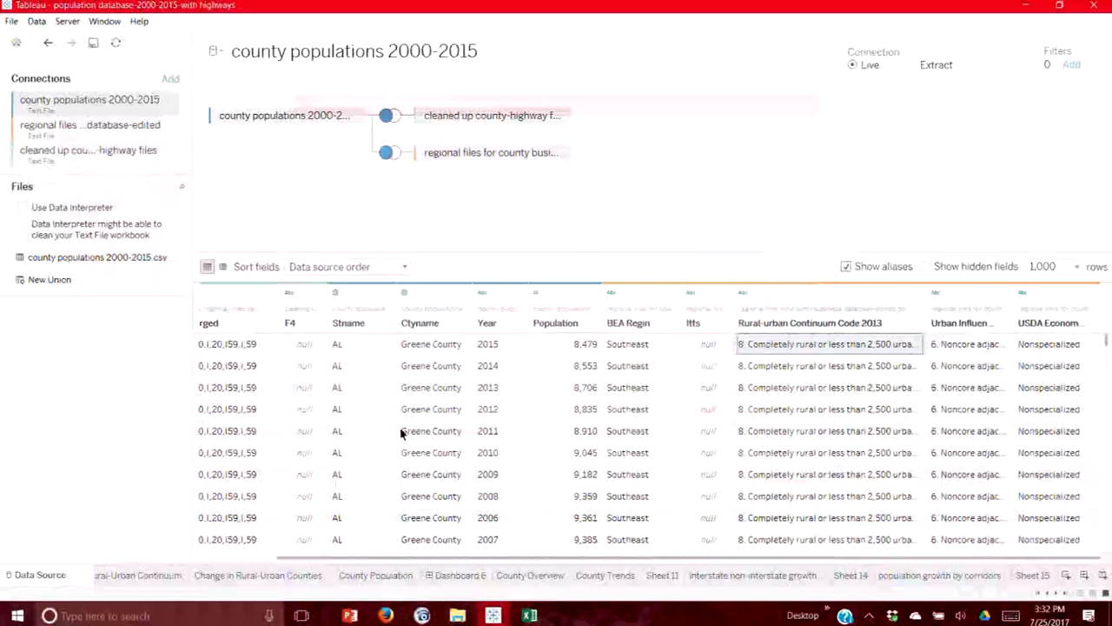
- Show the Rural-Urban Continuum map worksheet and hide the Show Me chart suggestions to reveal the color legend
{"action": "left_click", "coordinate": [153, 577]}
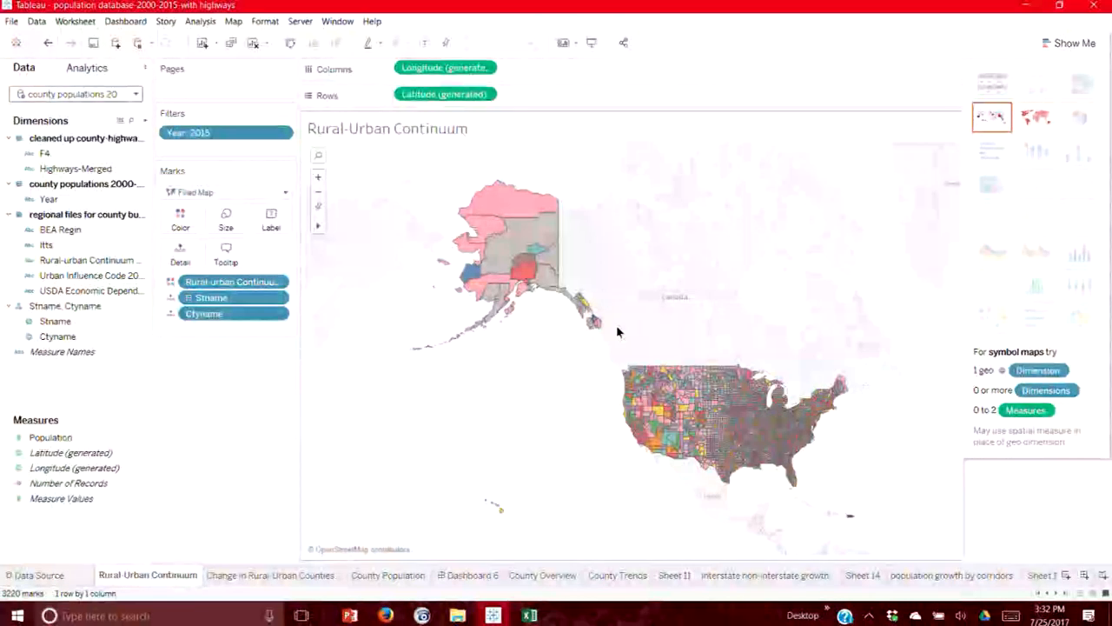
{"action": "left_click", "coordinate": [1070, 45]}
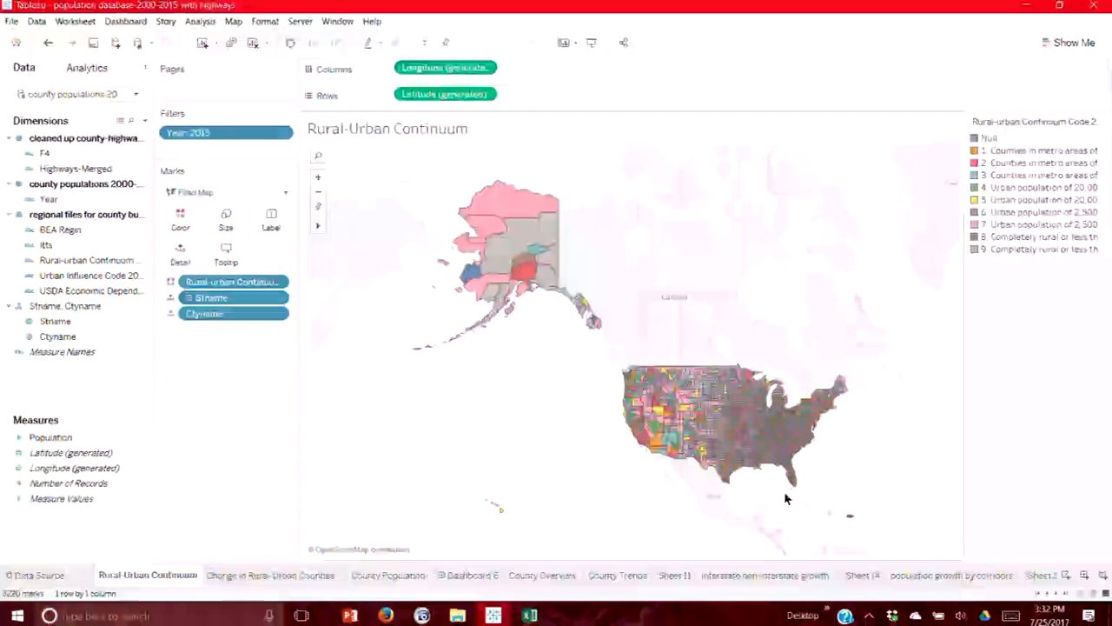
{"action": "left_click_drag", "start_coordinate": [733, 426], "coordinate": [733, 427]}
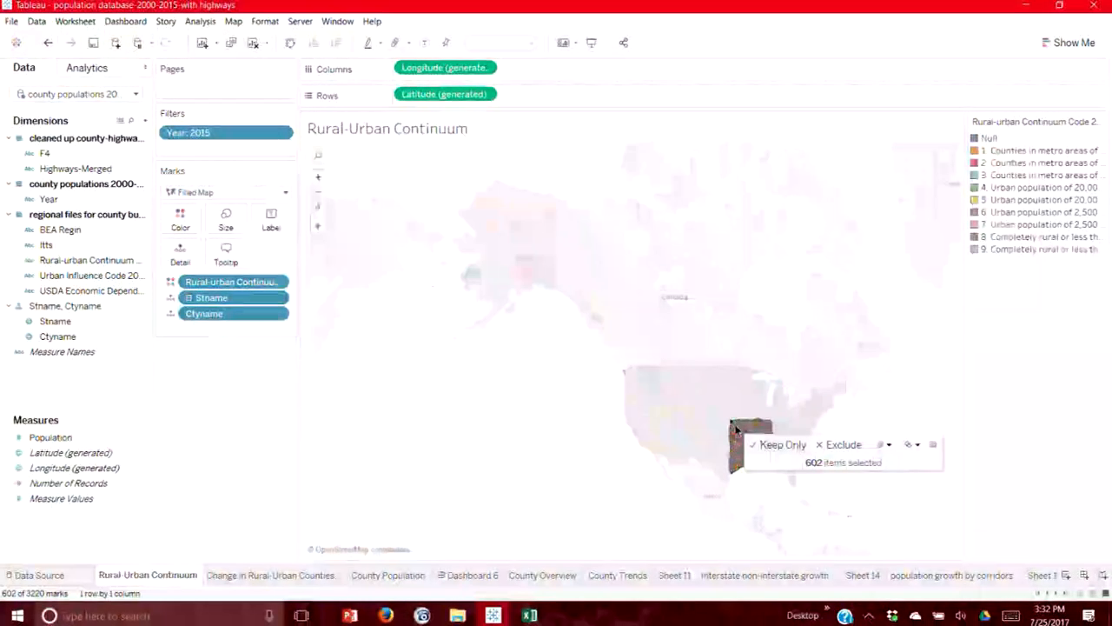
{"action": "left_click", "coordinate": [874, 464]}
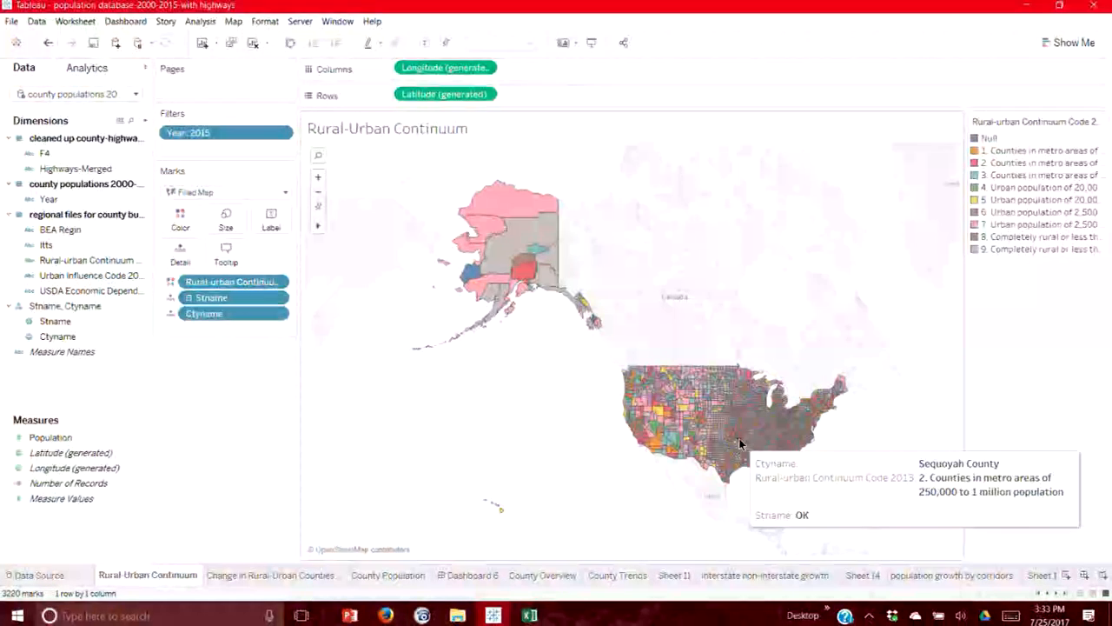
- Highlight individual Rural-urban Continuum Code categories on the county map in turn, from category 1 to category 9
{"action": "scroll", "coordinate": [765, 462], "scroll_direction": "up", "scroll_amount": 6}
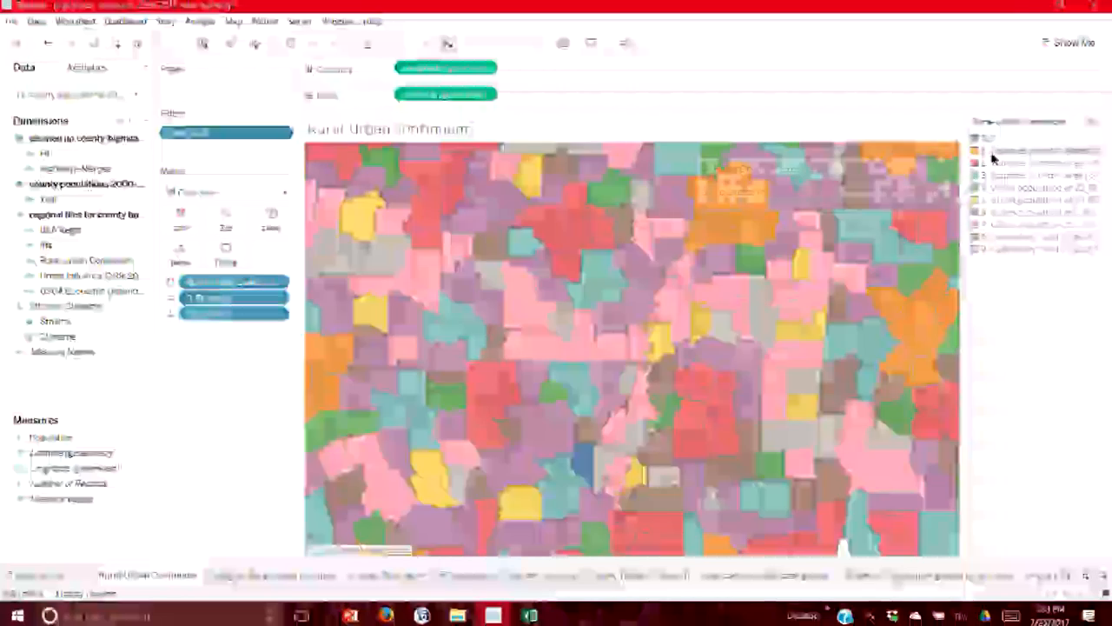
{"action": "left_click", "coordinate": [993, 151]}
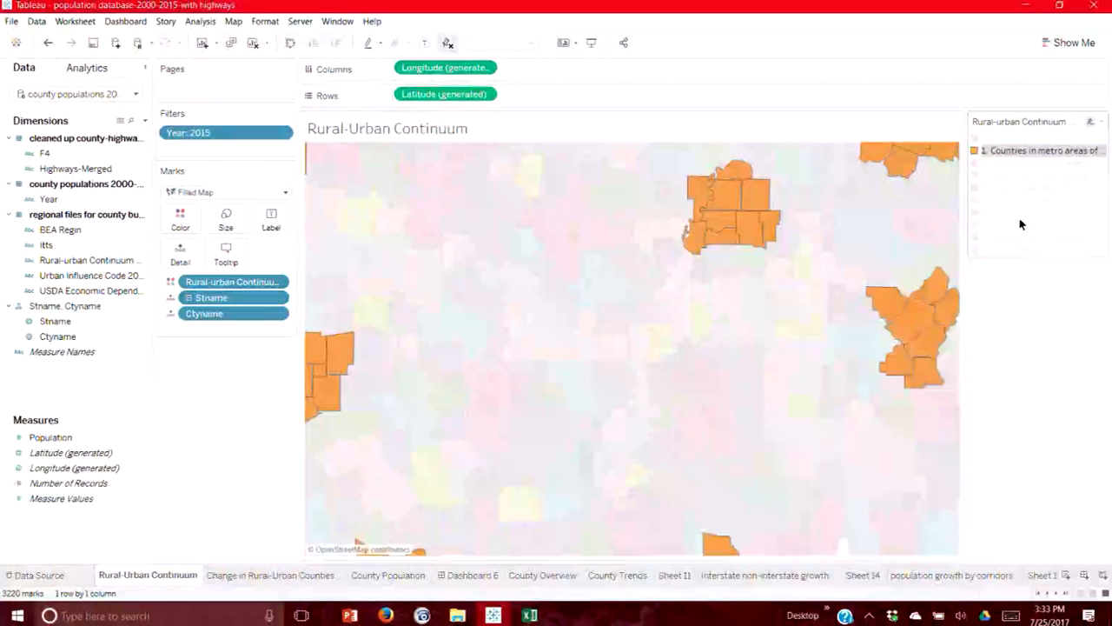
{"action": "left_click", "coordinate": [1008, 188]}
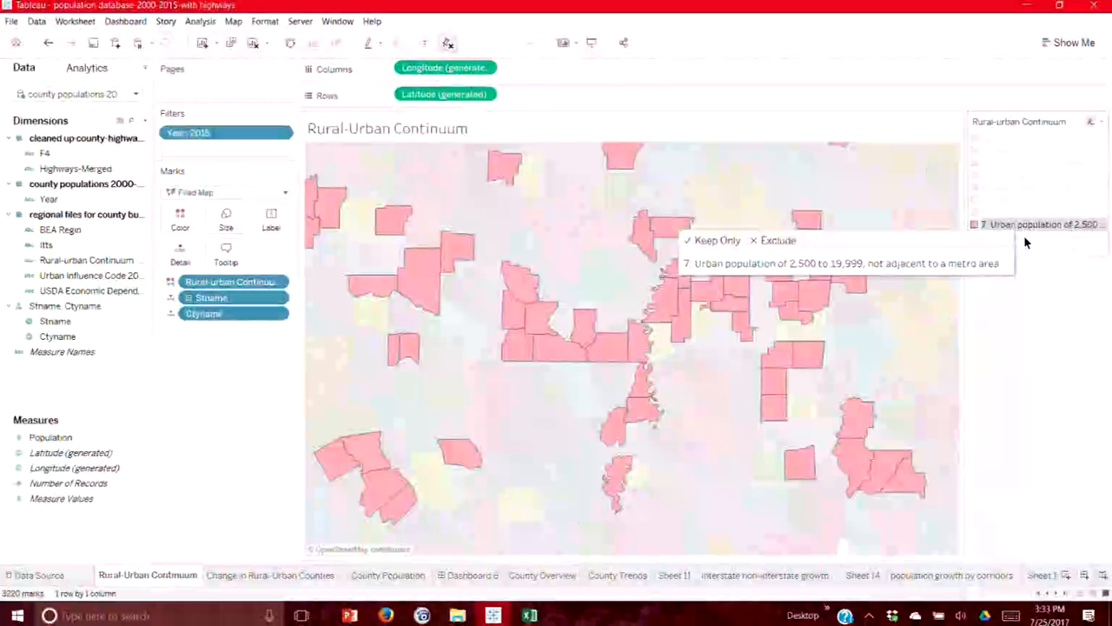
{"action": "left_click", "coordinate": [1026, 250]}
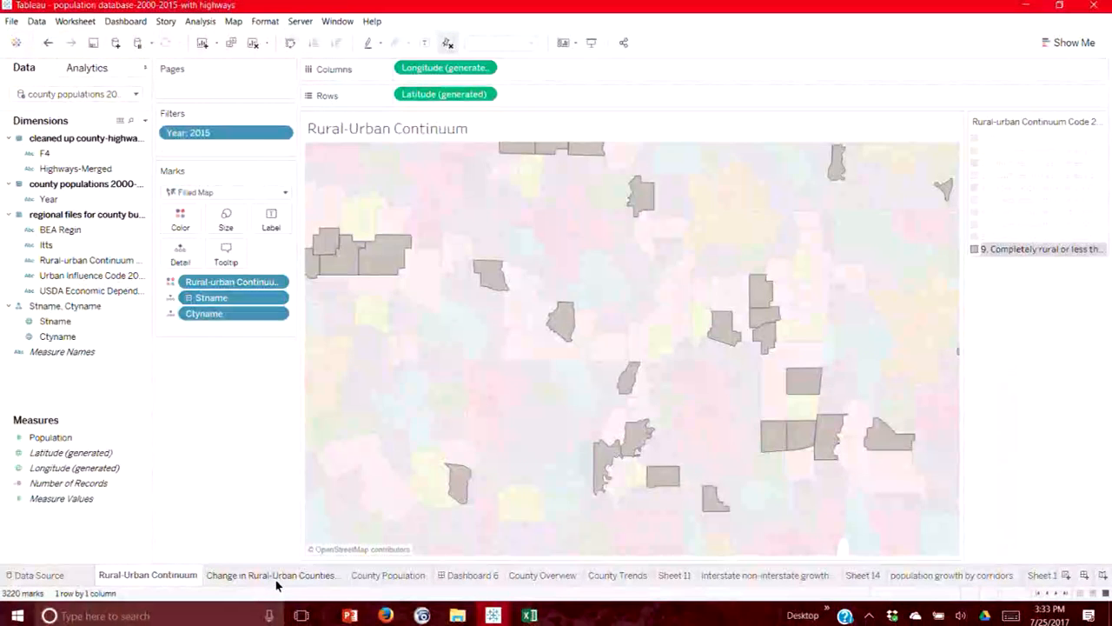
- On the Change in Rural-Urban Counties worksheet, add a Stname filter that keeps only LA
{"action": "left_click", "coordinate": [276, 577]}
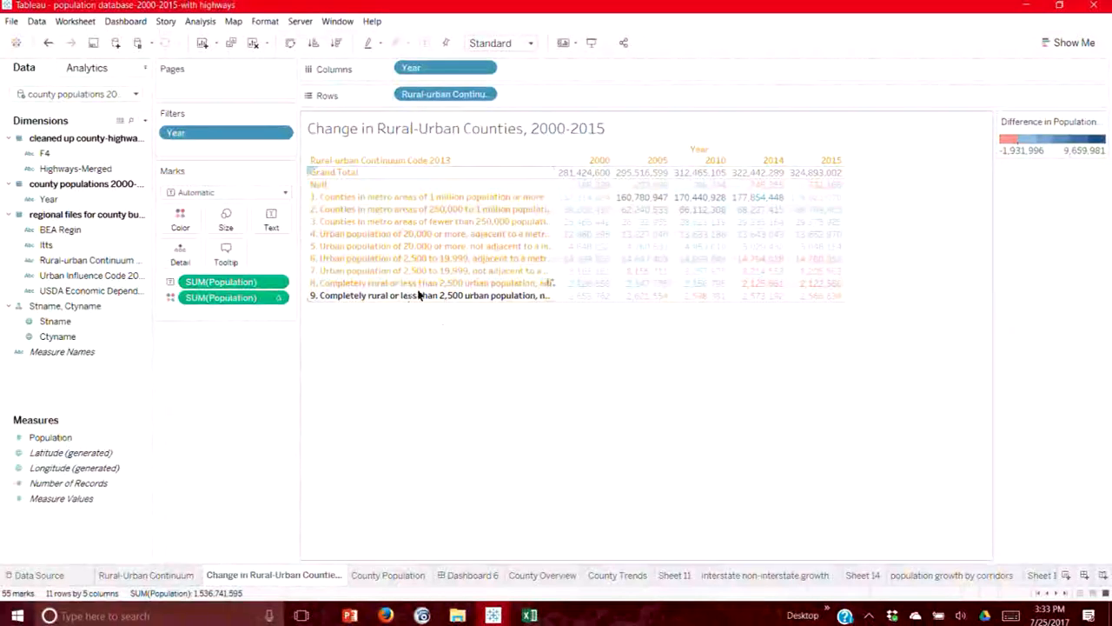
{"action": "mouse_move", "coordinate": [754, 266]}
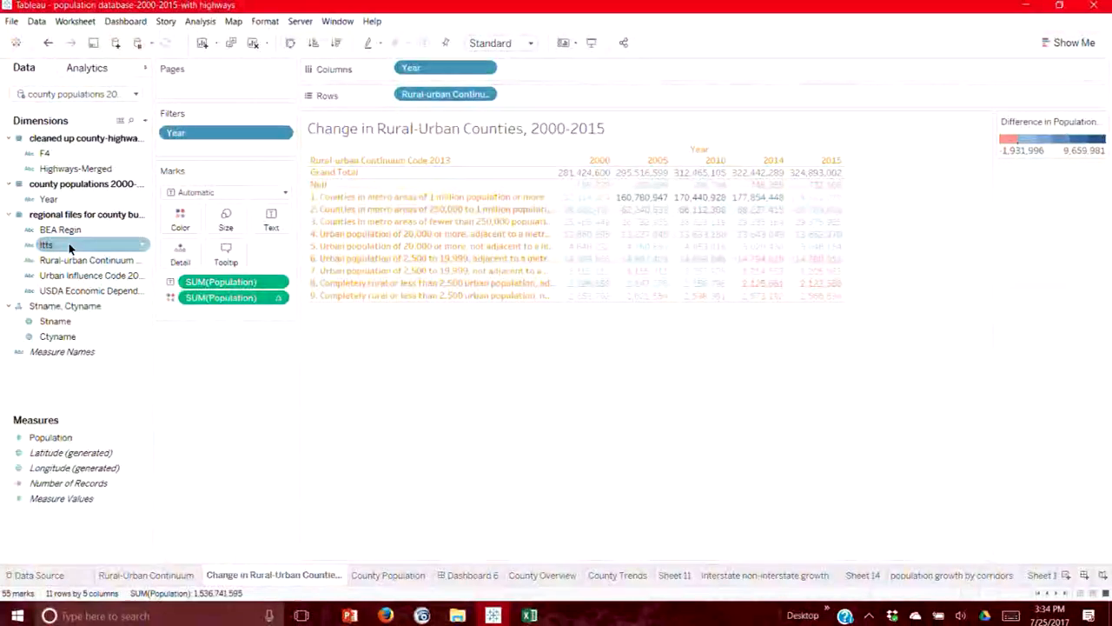
{"action": "left_click_drag", "start_coordinate": [77, 328], "coordinate": [226, 146]}
{"action": "scroll", "coordinate": [465, 265], "scroll_direction": "down", "scroll_amount": 3}
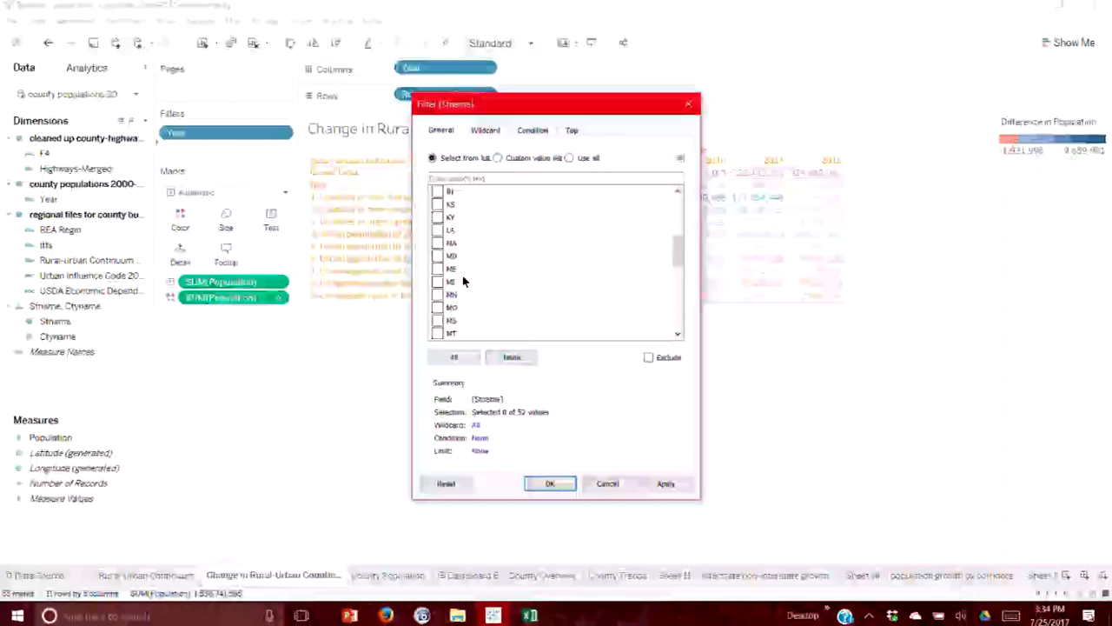
{"action": "left_click", "coordinate": [438, 230]}
{"action": "left_click", "coordinate": [555, 485]}
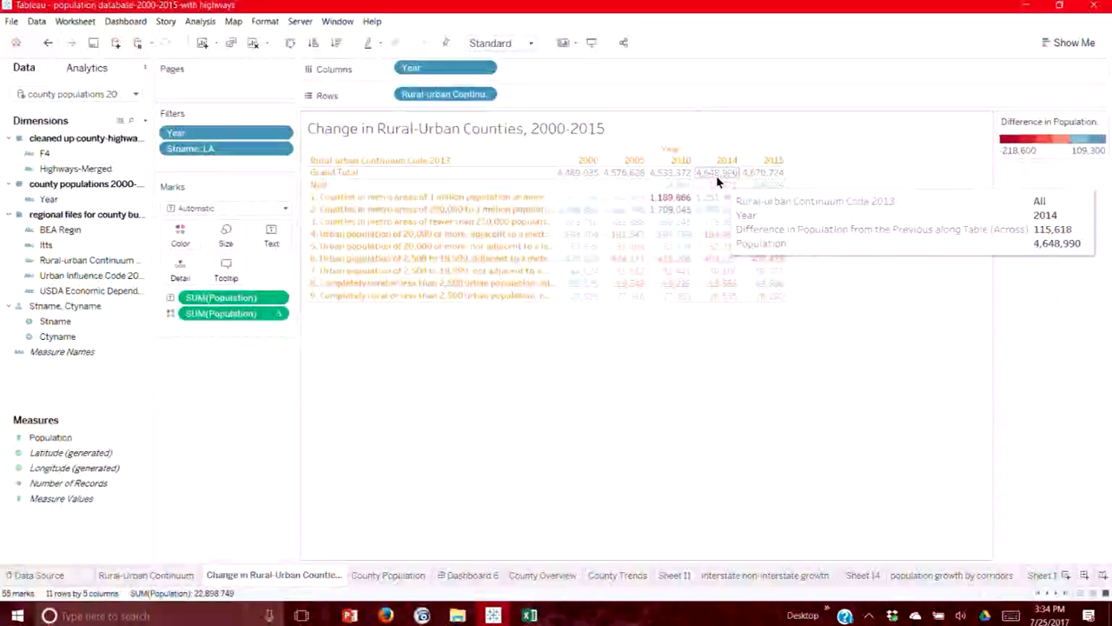
- Edit the Year filter to include all years
{"action": "mouse_move", "coordinate": [729, 192]}
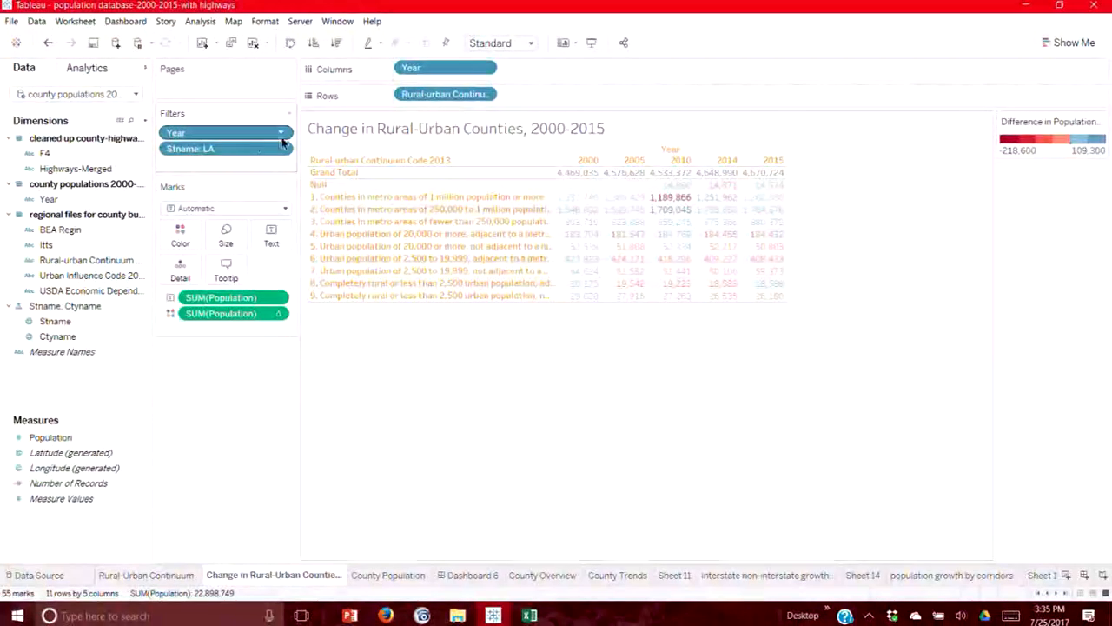
{"action": "left_click", "coordinate": [279, 133]}
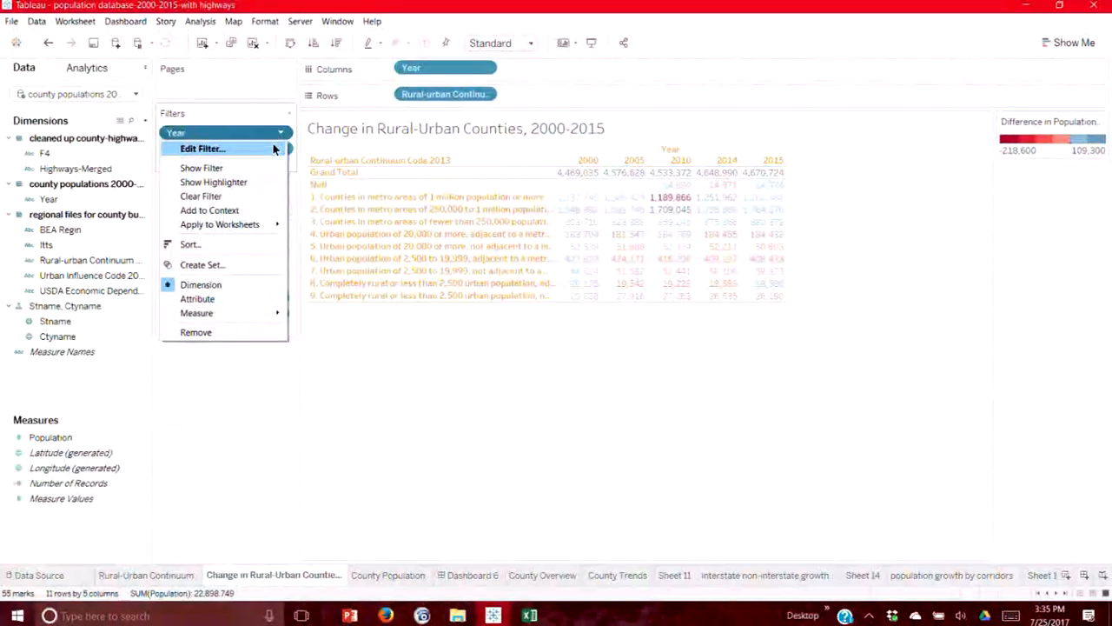
{"action": "left_click", "coordinate": [203, 148]}
{"action": "left_click", "coordinate": [454, 355]}
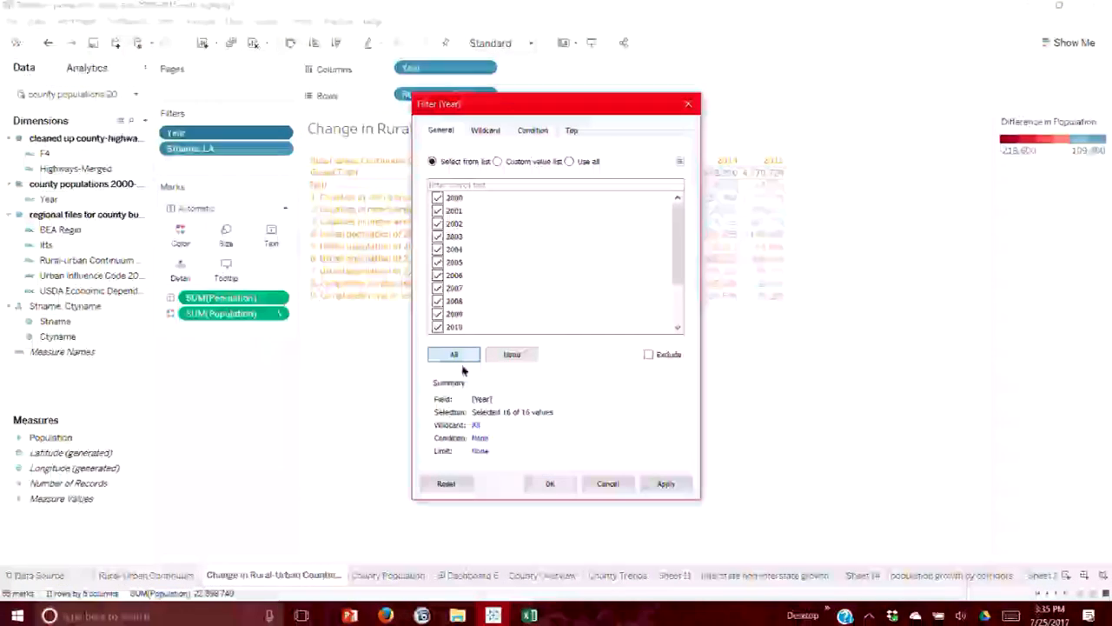
{"action": "left_click", "coordinate": [564, 487]}
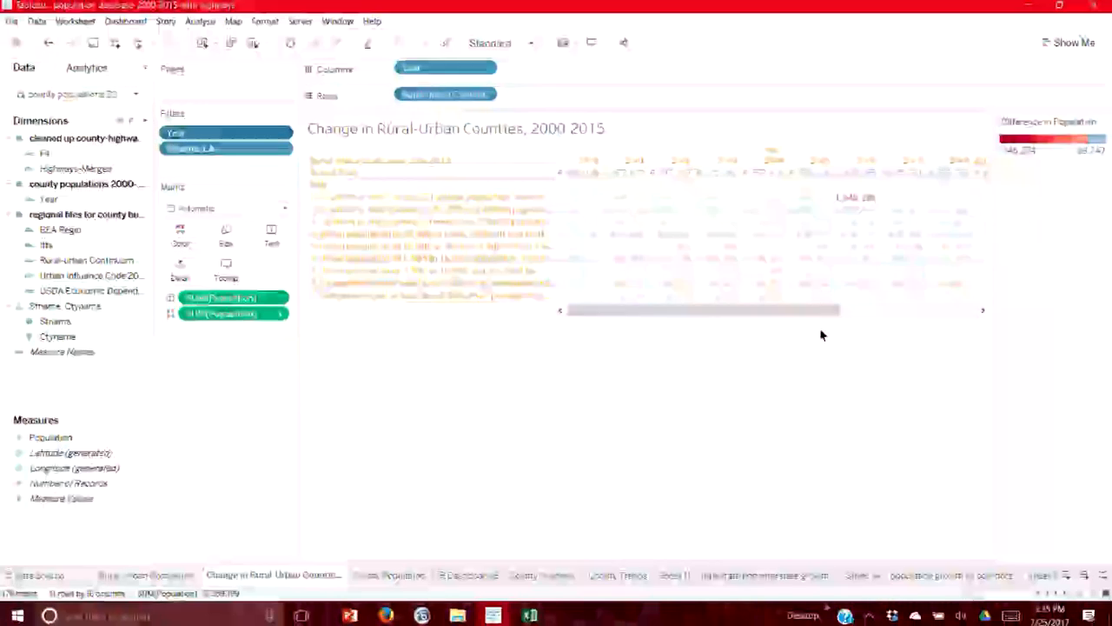
- Review the population figures across all years in the table, and undo the Year filter change
{"action": "left_click_drag", "start_coordinate": [815, 310], "coordinate": [835, 312]}
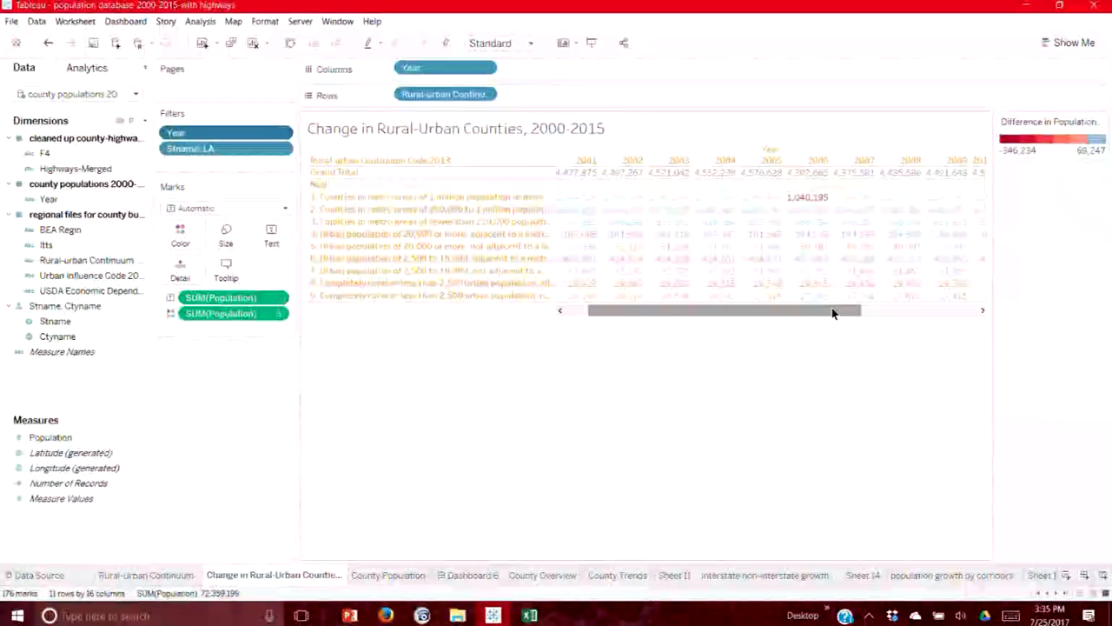
{"action": "left_click_drag", "start_coordinate": [832, 311], "coordinate": [908, 313]}
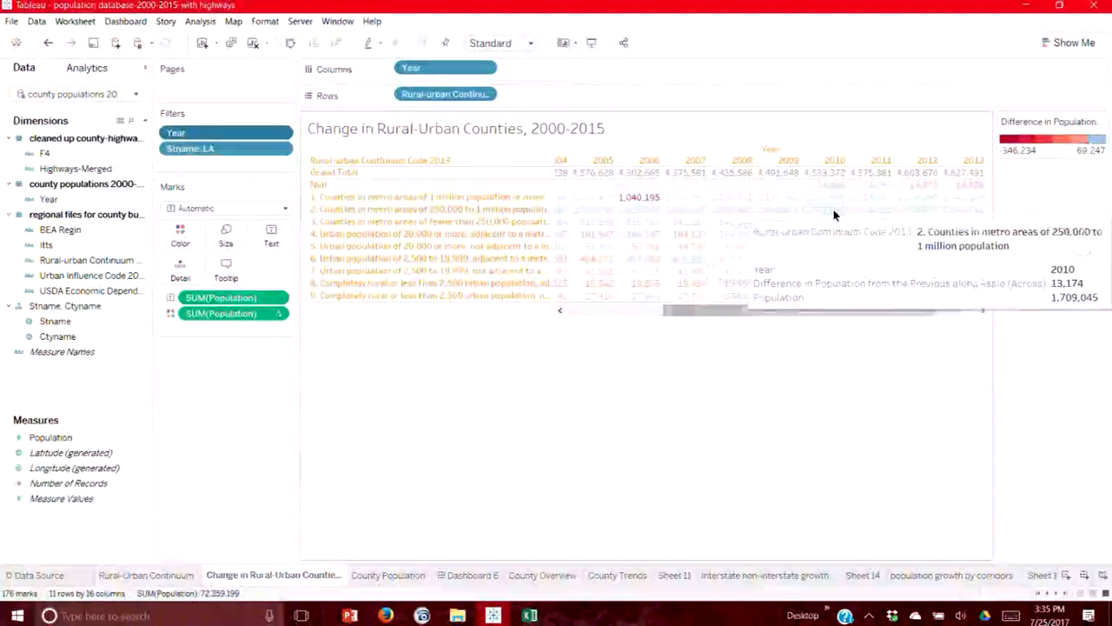
{"action": "left_click_drag", "start_coordinate": [832, 316], "coordinate": [683, 323]}
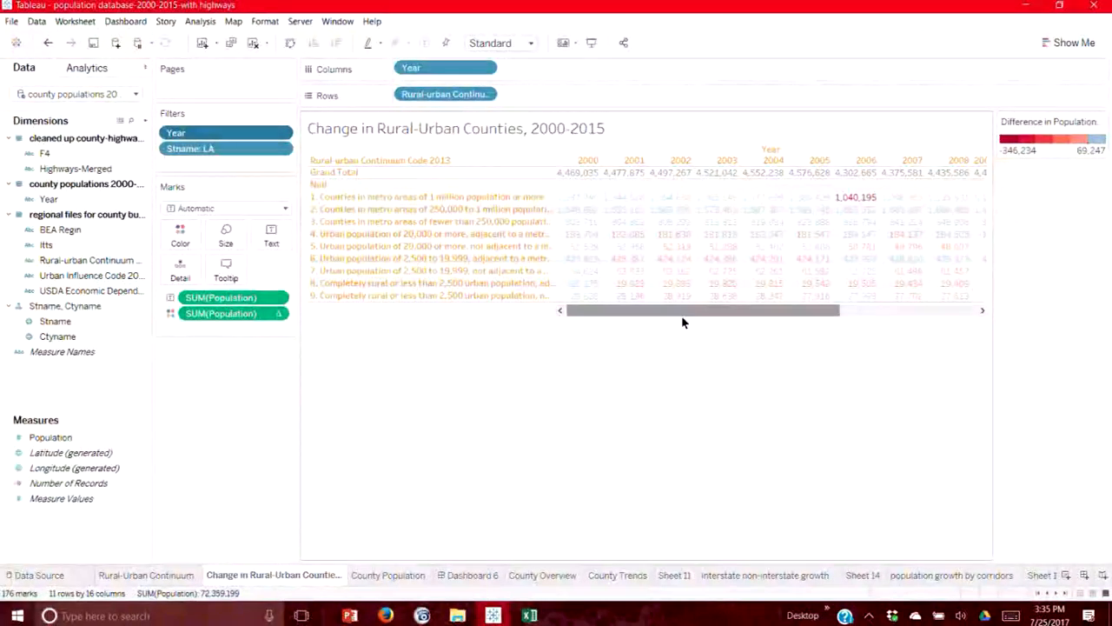
{"action": "mouse_move", "coordinate": [630, 247]}
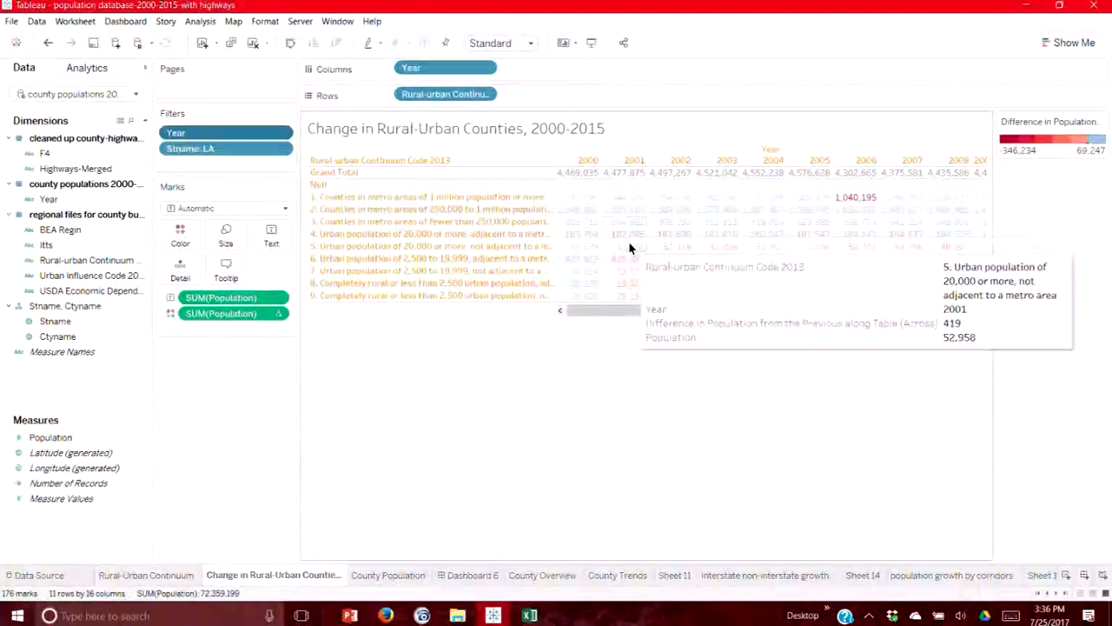
{"action": "left_click", "coordinate": [48, 42]}
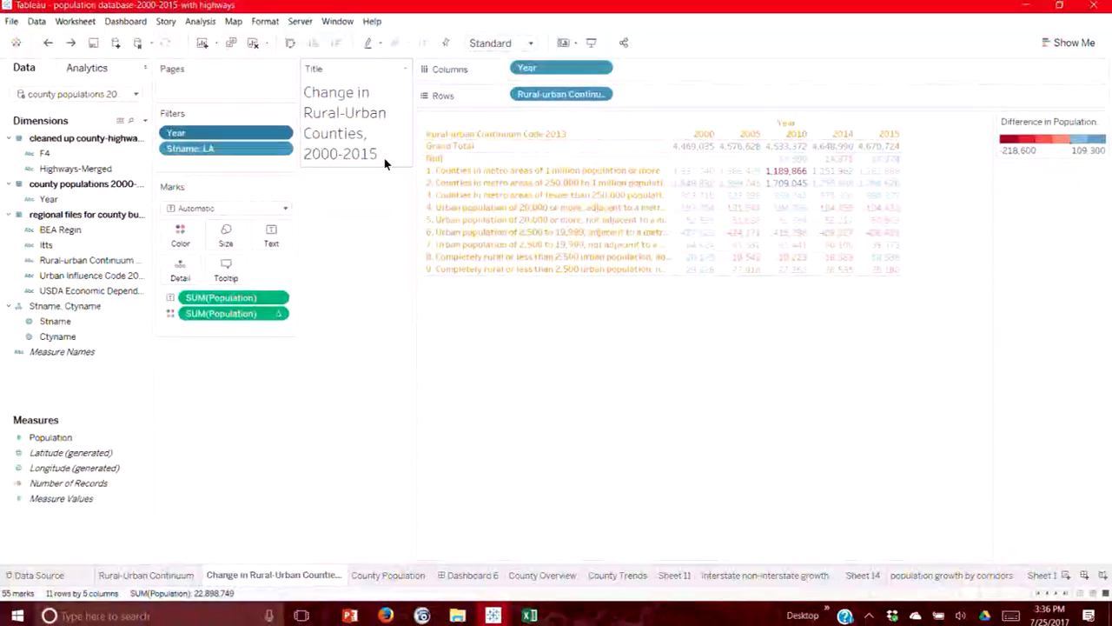
- Extend the worksheet title after the sheet name with ", based on previous 5 year increments from 2000-2010, and 2014-2010, 2015"
{"action": "double_click", "coordinate": [382, 159]}
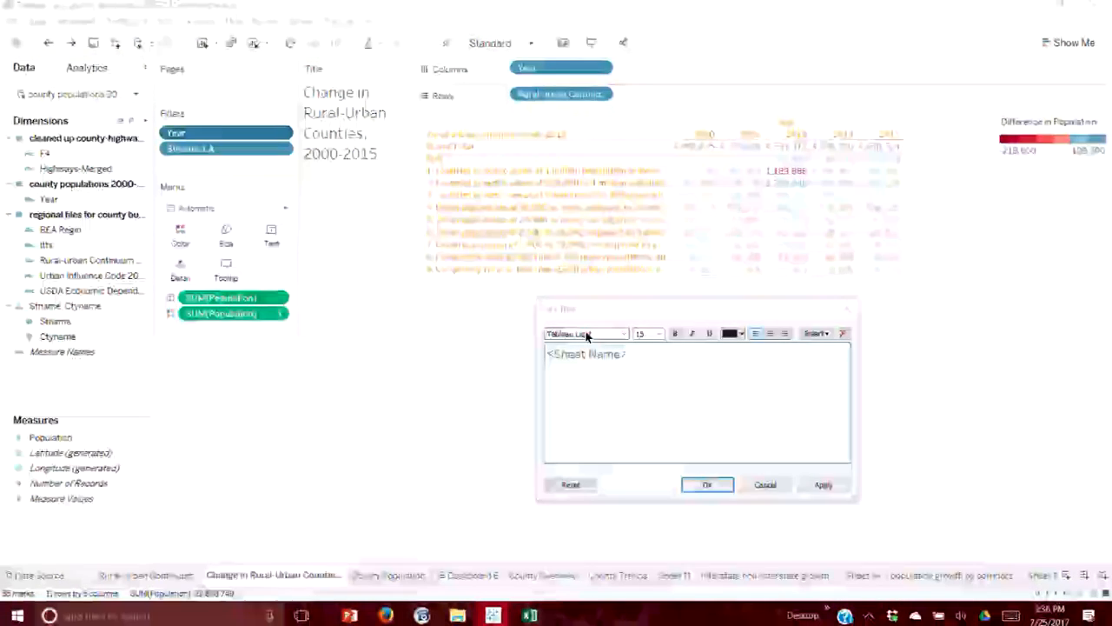
{"action": "type", "text": ", based o"}
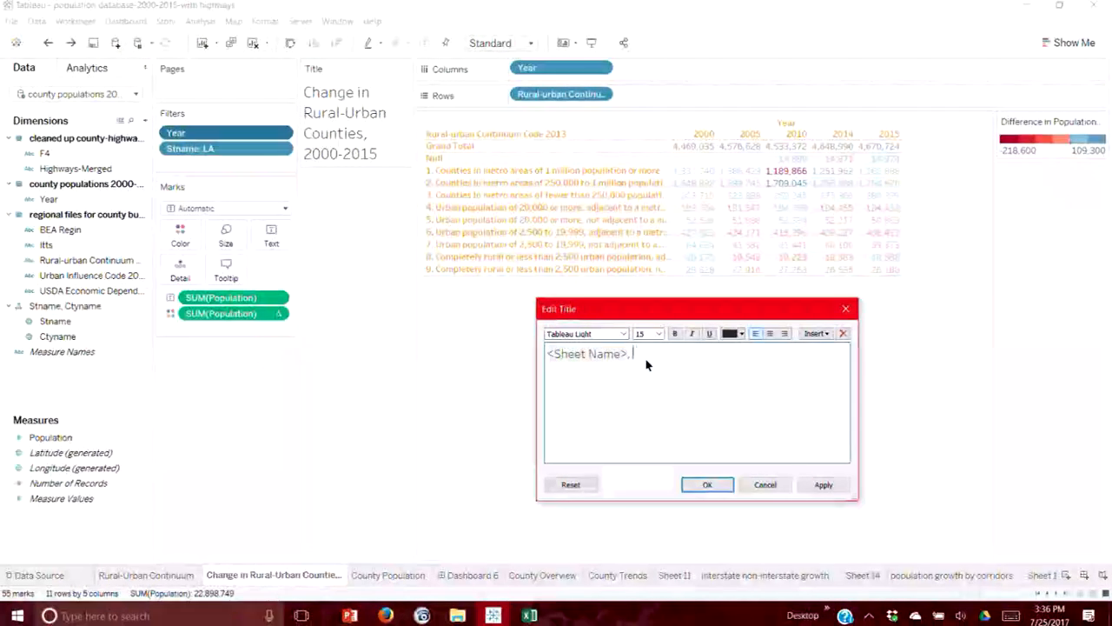
{"action": "type", "text": "n ore"}
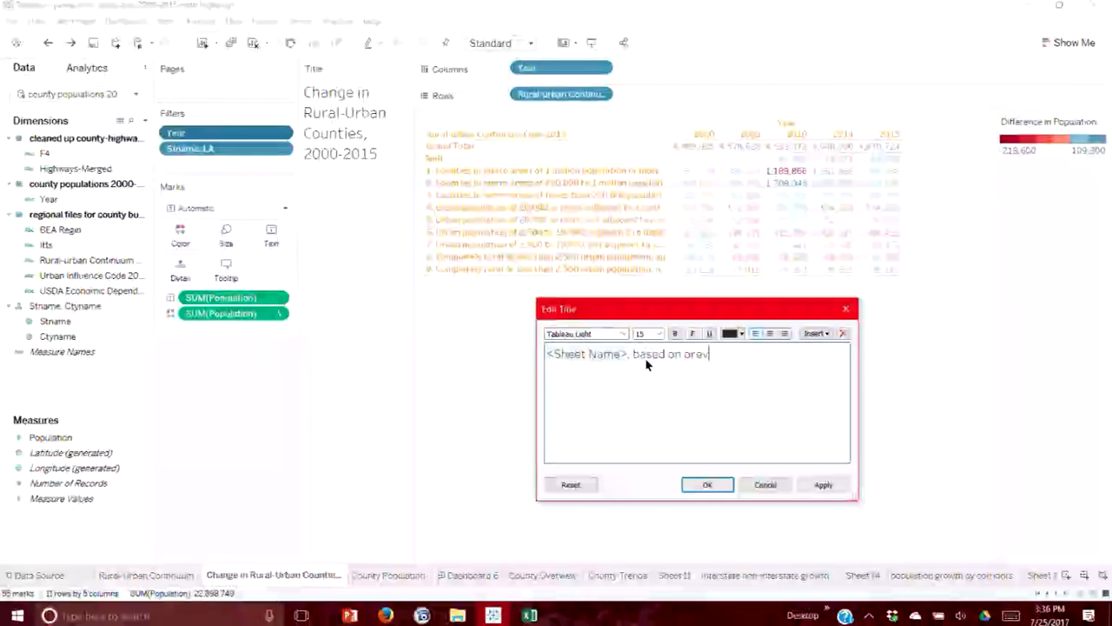
{"action": "type", "text": "vious year"}
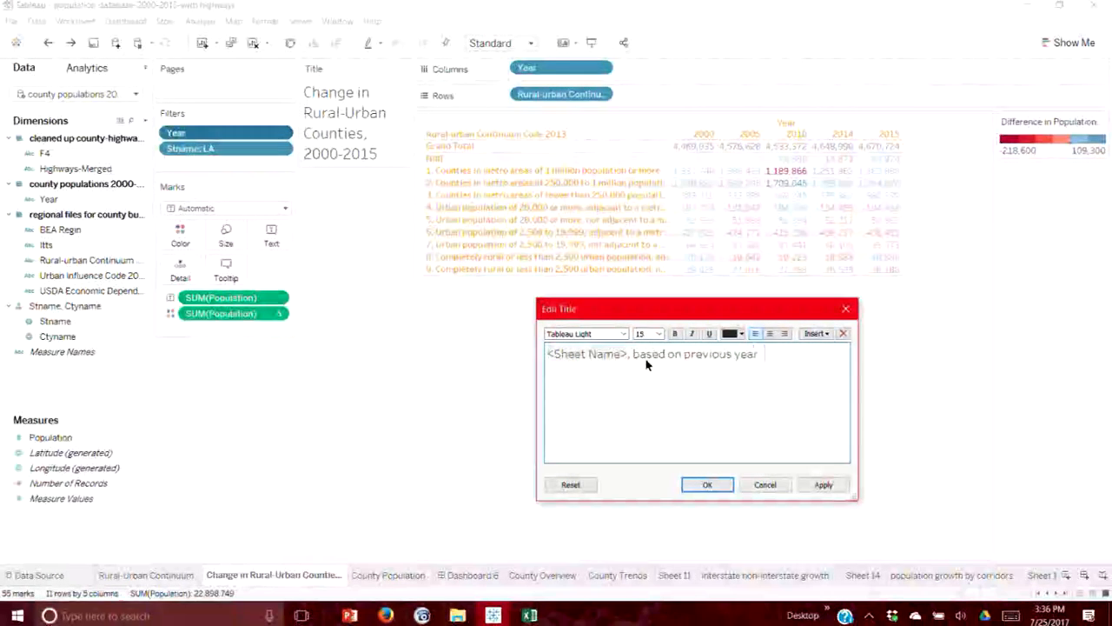
{"action": "key", "text": "BackSpace"}
{"action": "key", "text": "BackSpace"}
{"action": "key", "text": "BackSpace"}
{"action": "key", "text": "BackSpace"}
{"action": "type", "text": "5"}
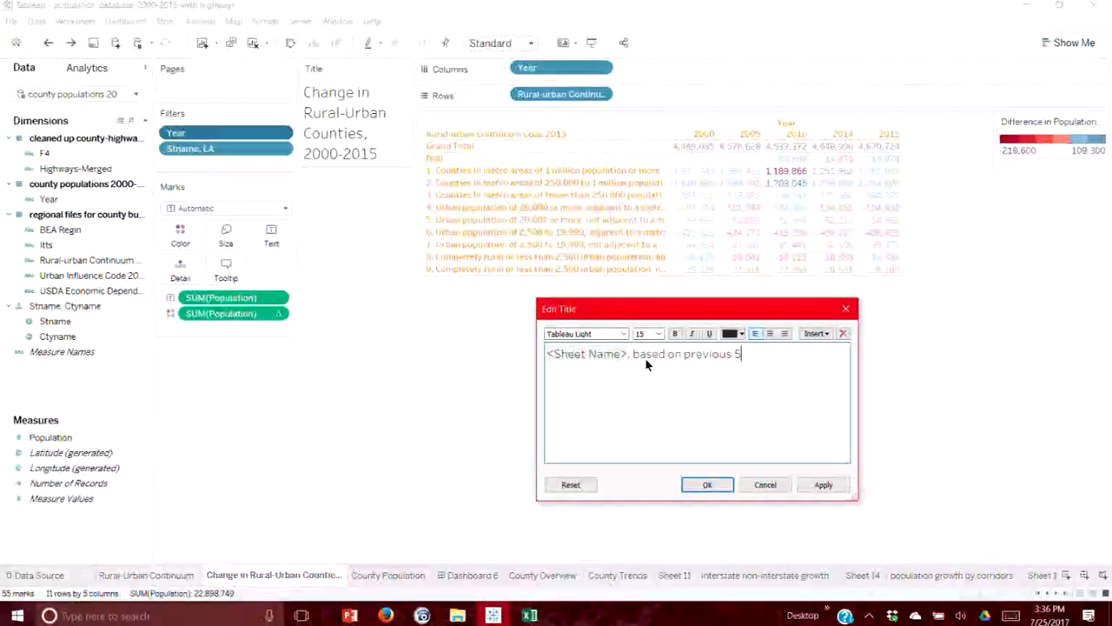
{"action": "type", "text": " year incr"}
{"action": "type", "text": "ements from"}
{"action": "type", "text": " 200"}
{"action": "type", "text": "0-2010."}
{"action": "type", "text": " and"}
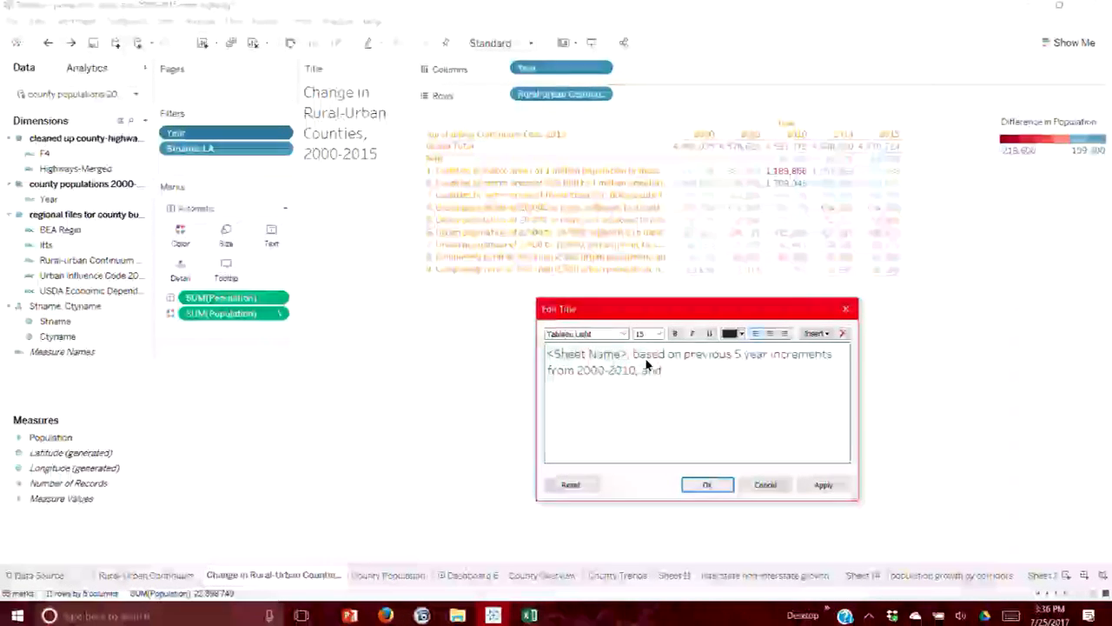
{"action": "type", "text": " 20"}
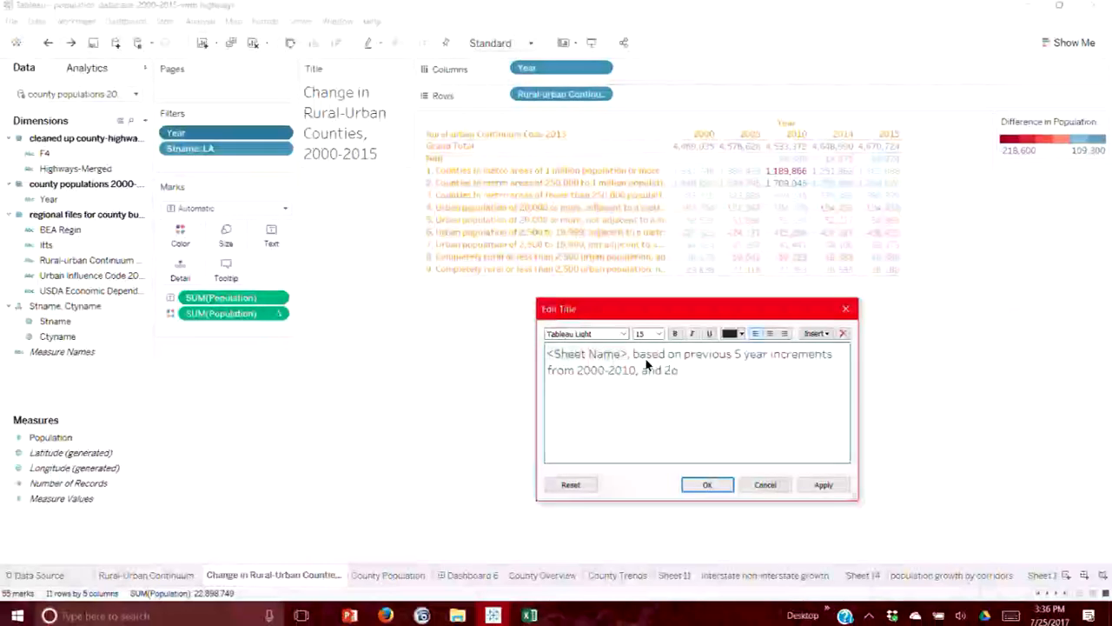
{"action": "type", "text": " 2014-2010, 2015"}
{"action": "left_click", "coordinate": [707, 484]}
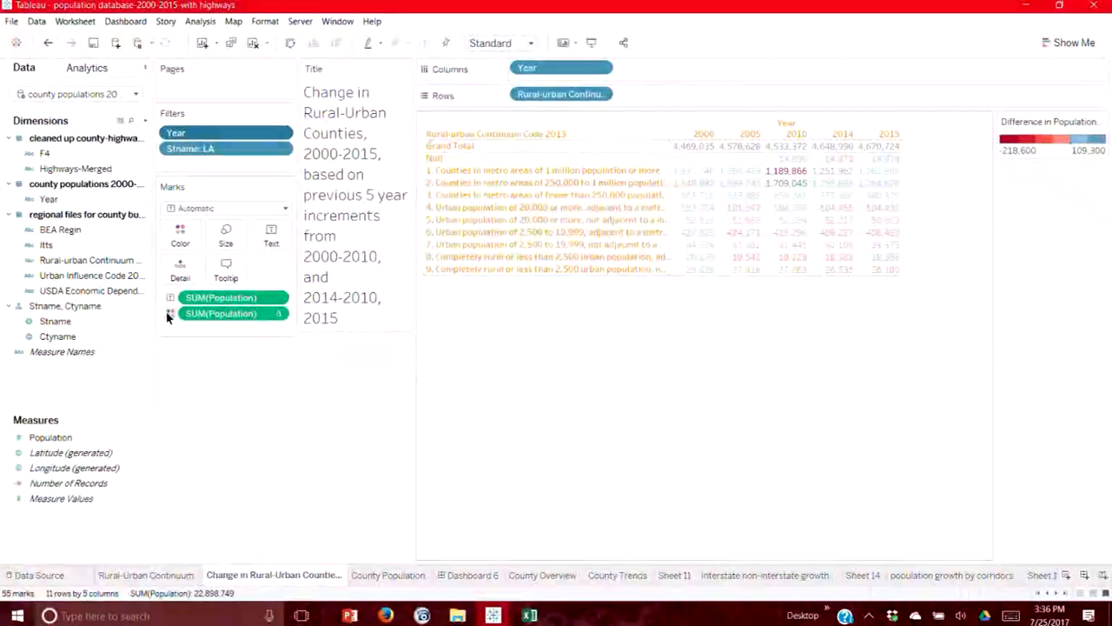
- Review the table calculation settings of the color-coded Population measure, including its quick calculation types and relative-to options
{"action": "right_click", "coordinate": [196, 310]}
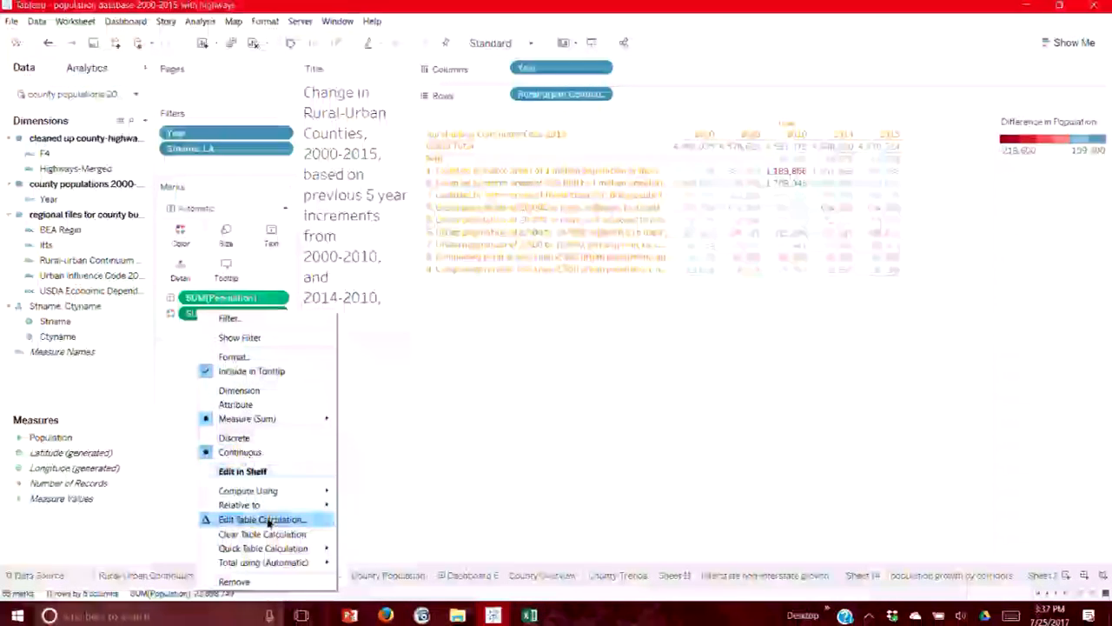
{"action": "left_click", "coordinate": [271, 520]}
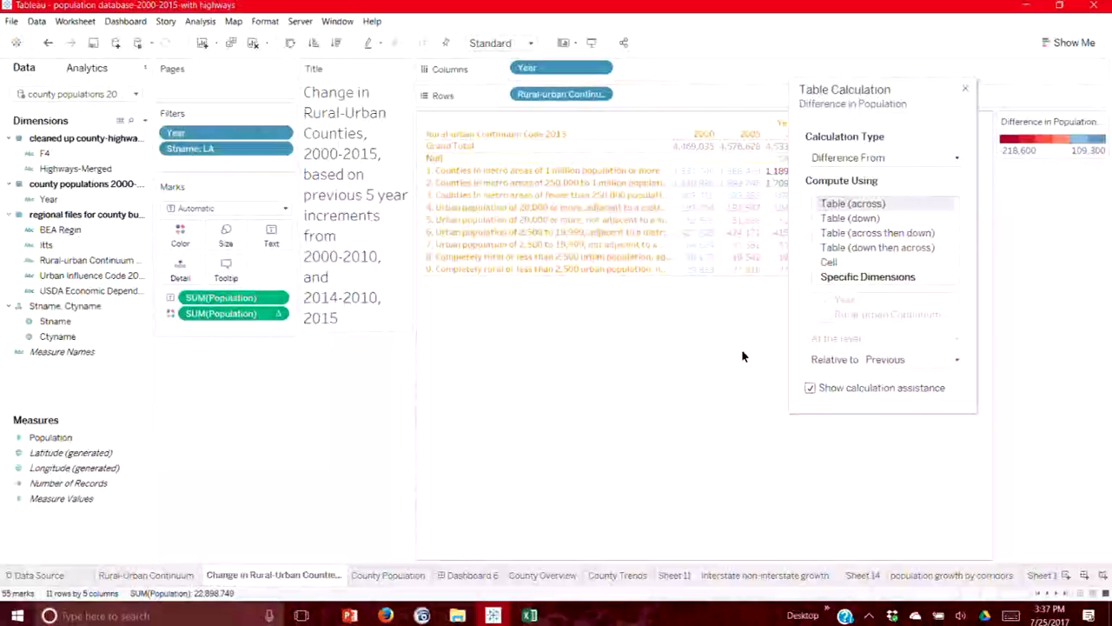
{"action": "left_click", "coordinate": [965, 91]}
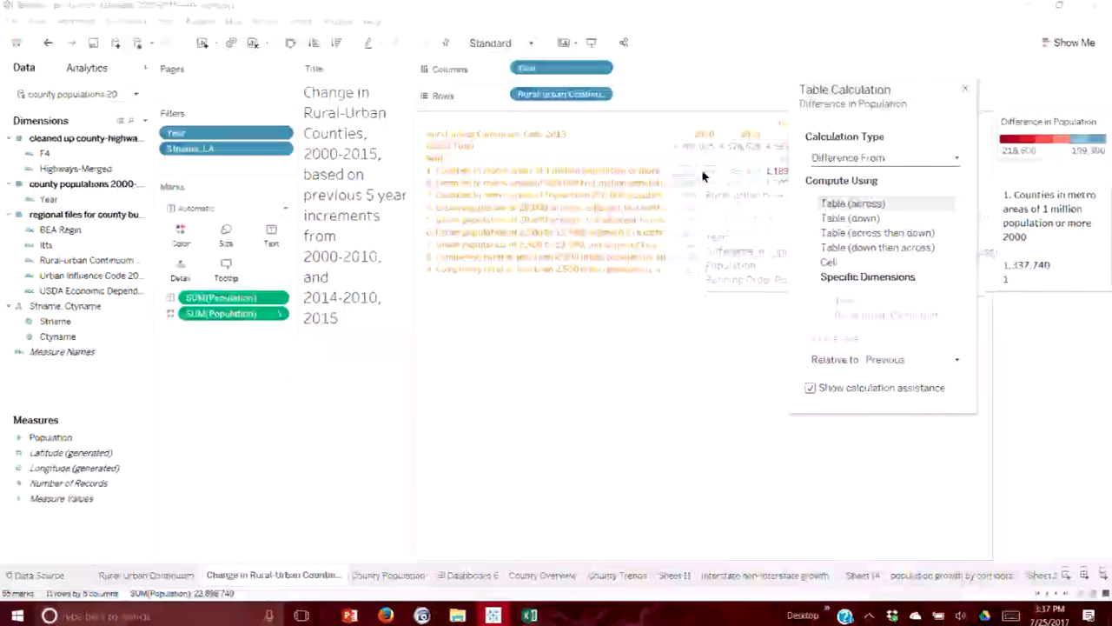
{"action": "left_click", "coordinate": [968, 87]}
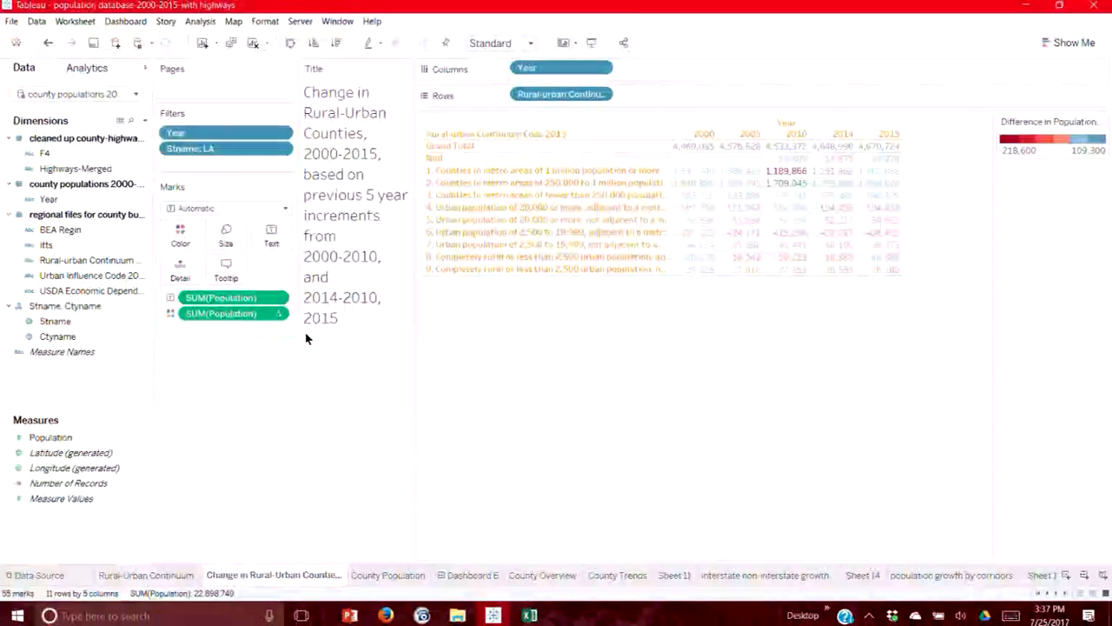
{"action": "right_click", "coordinate": [224, 315]}
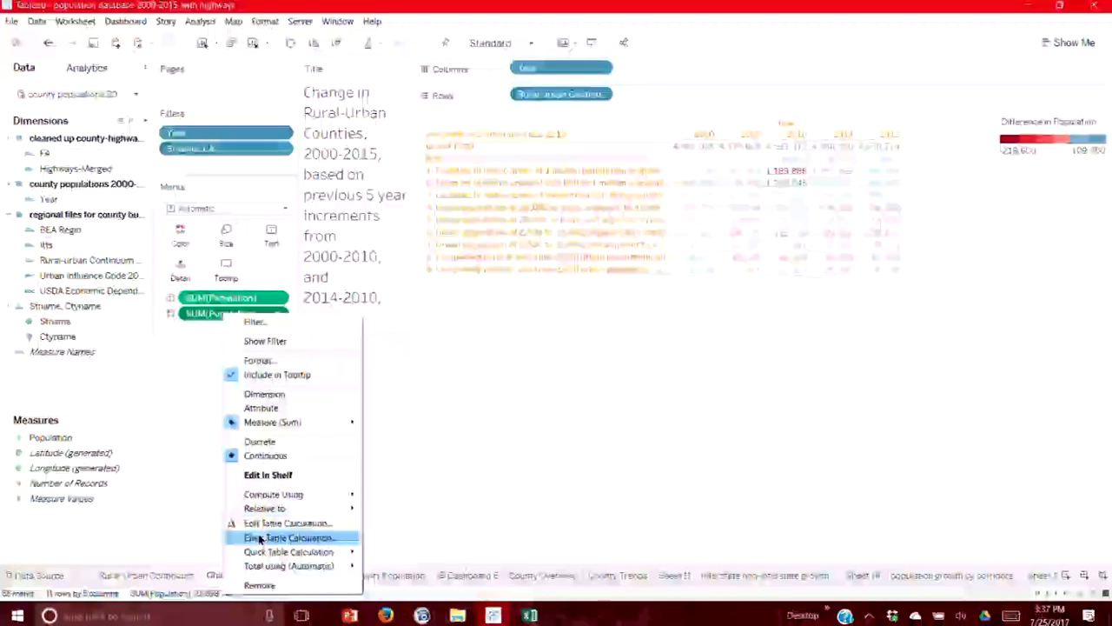
{"action": "mouse_move", "coordinate": [271, 554]}
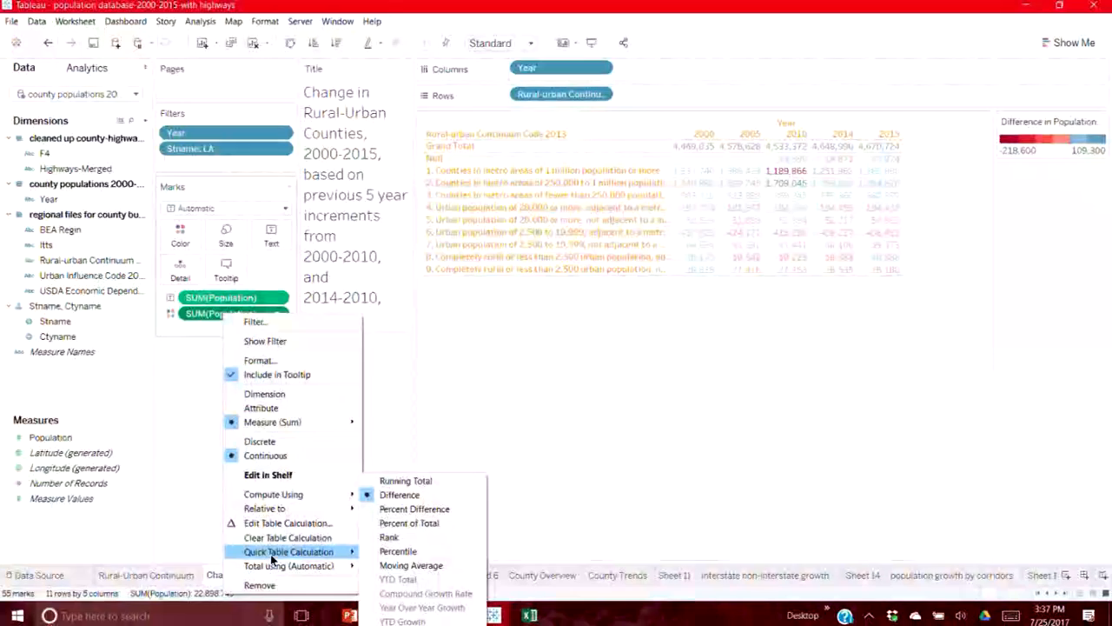
{"action": "mouse_move", "coordinate": [282, 509]}
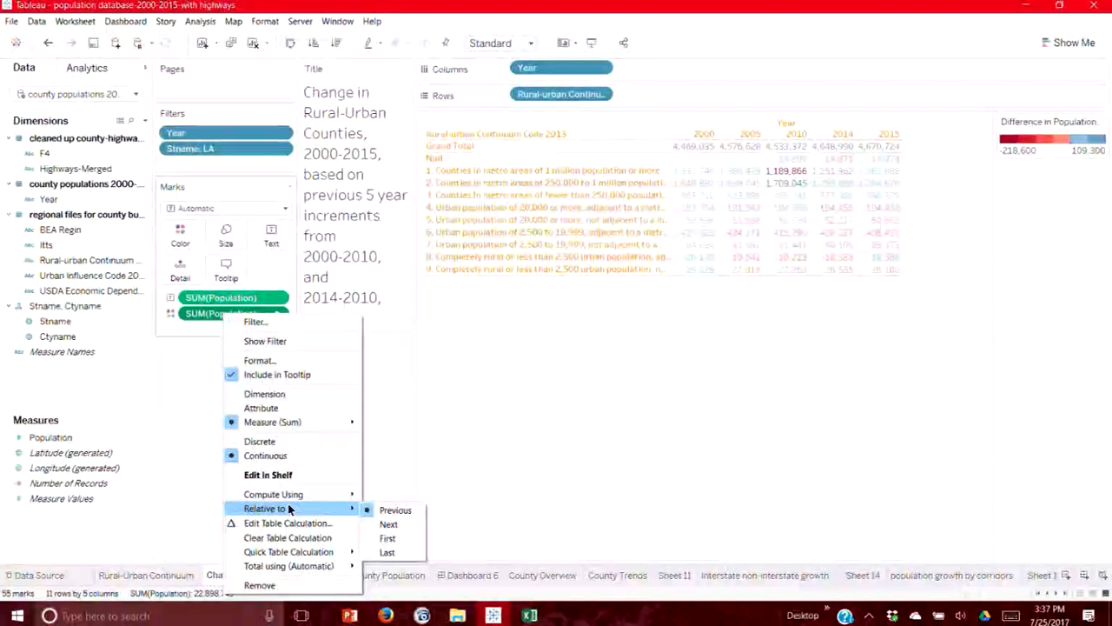
{"action": "left_click", "coordinate": [528, 471]}
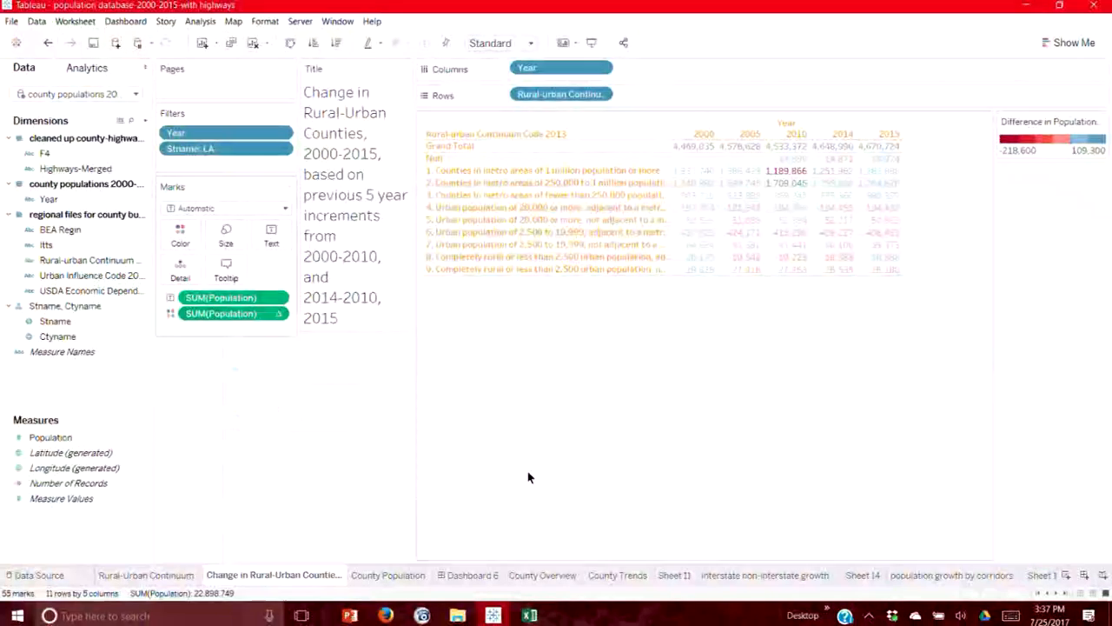
- On the County Population worksheet, widen the Urban Influence Code 2013 column so that its descriptions are more readable
{"action": "left_click", "coordinate": [388, 577]}
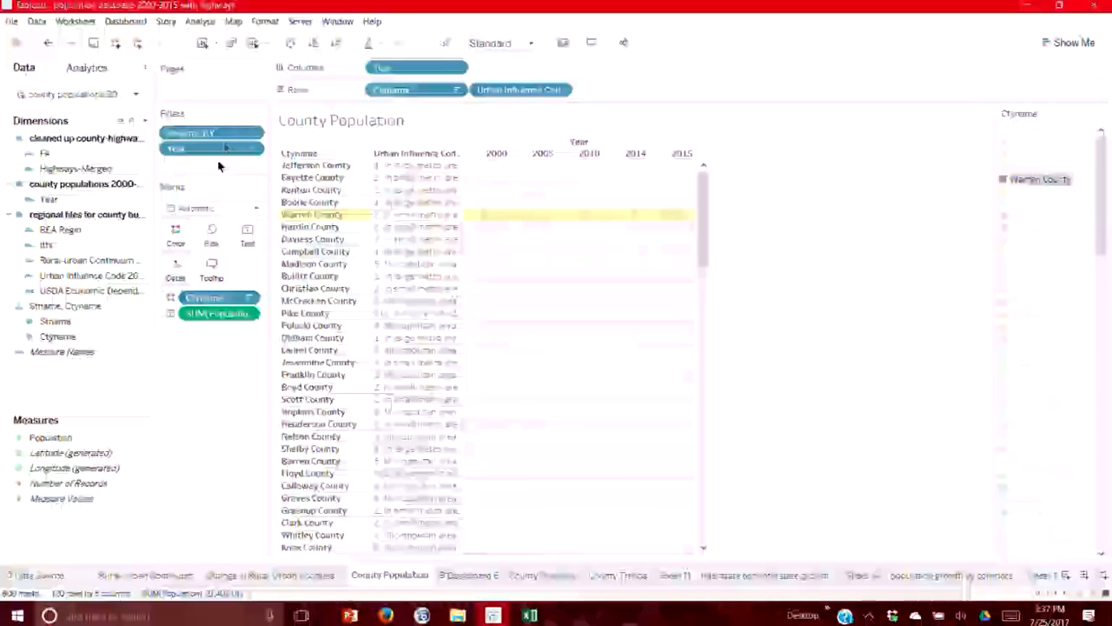
{"action": "left_click", "coordinate": [467, 165]}
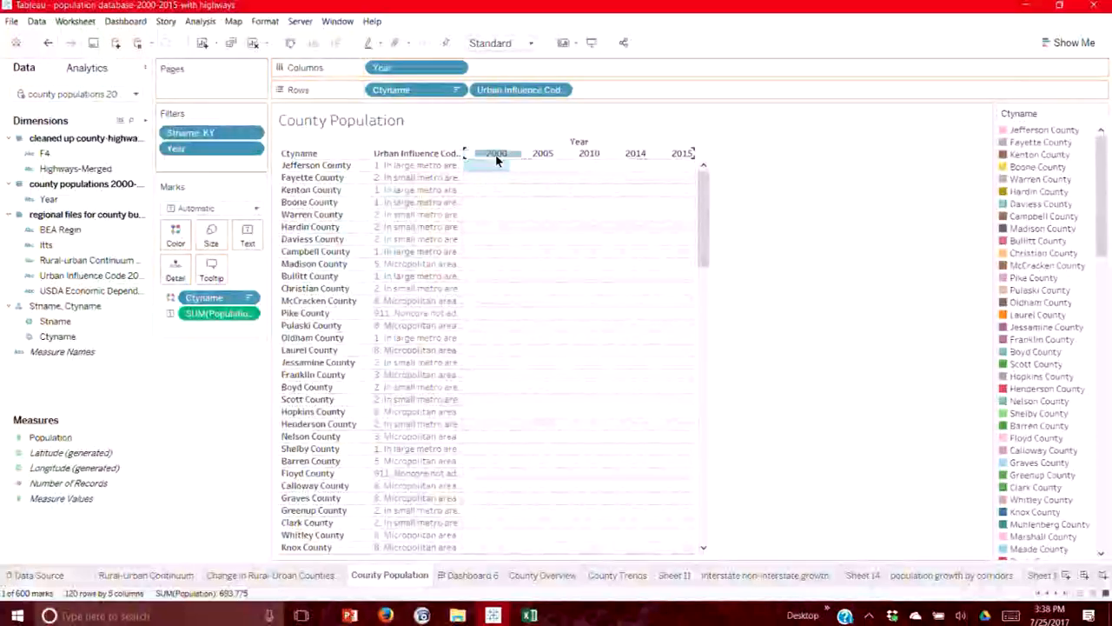
{"action": "key", "text": "ctrl+z"}
{"action": "key", "text": "ctrl+y"}
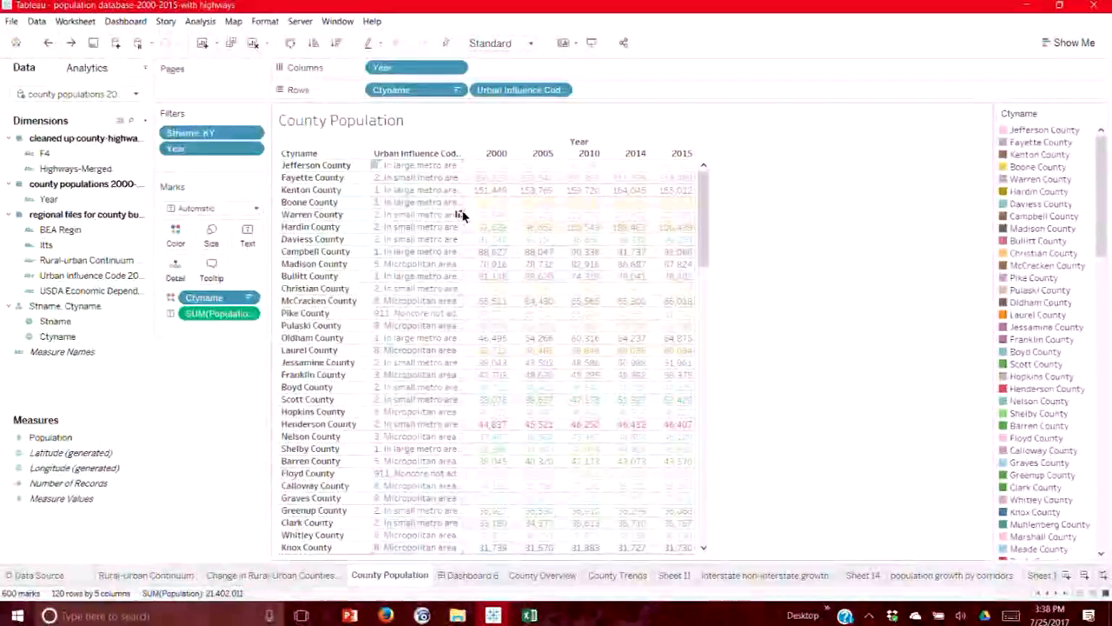
{"action": "left_click_drag", "start_coordinate": [463, 217], "coordinate": [560, 219]}
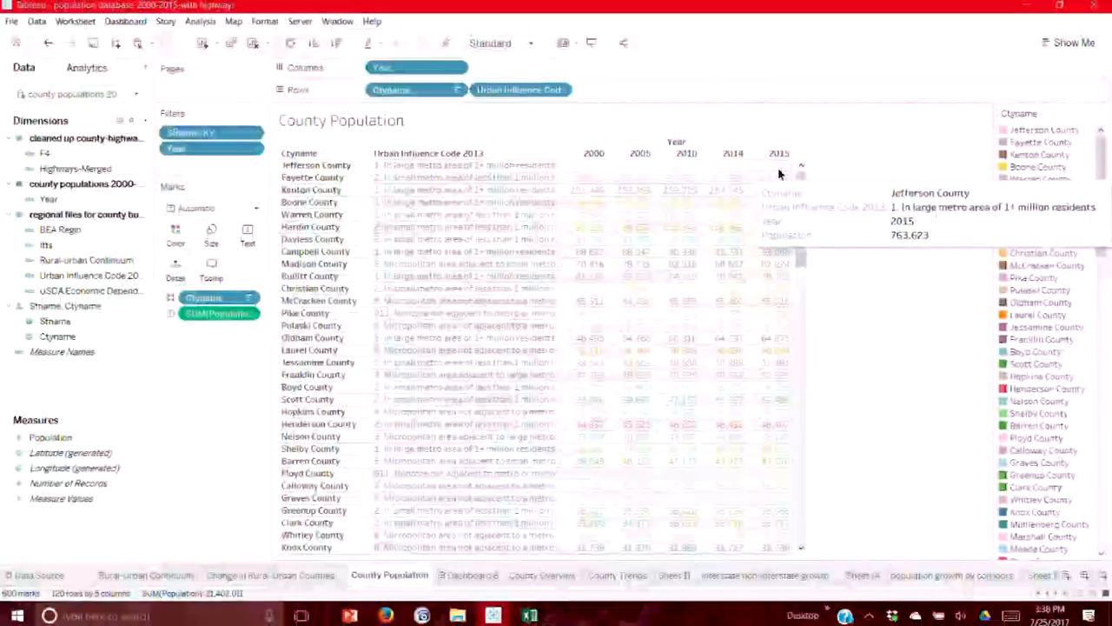
- Highlight Laurel County, Henderson County and Floyd County in turn in the County Population table
{"action": "left_click_drag", "start_coordinate": [801, 184], "coordinate": [823, 203]}
{"action": "left_click", "coordinate": [1005, 315]}
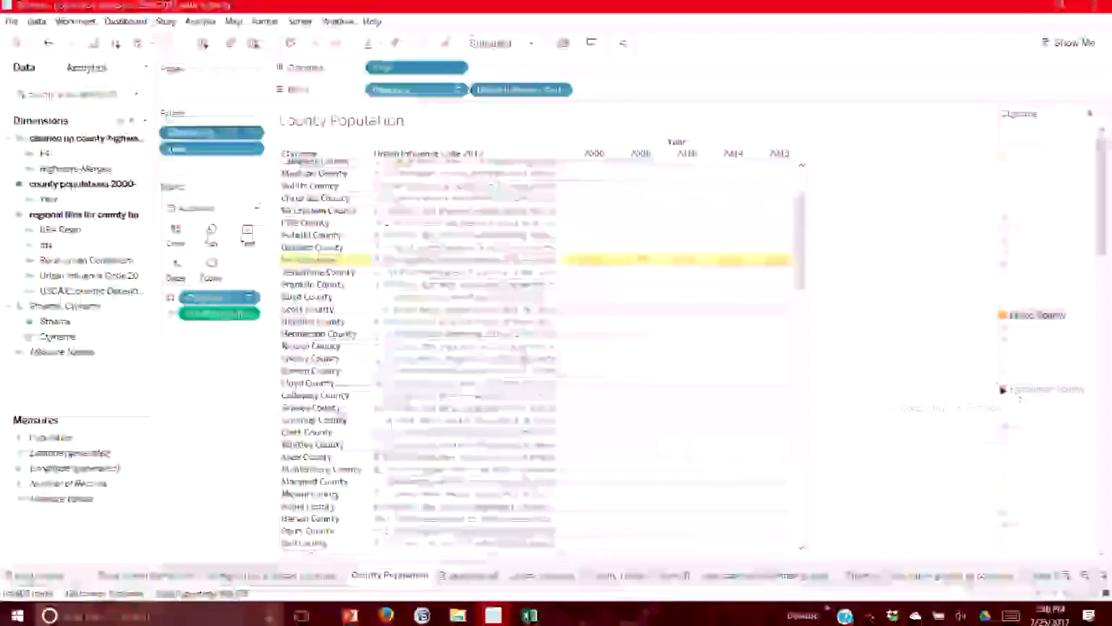
{"action": "left_click", "coordinate": [1016, 392]}
{"action": "left_click", "coordinate": [1020, 439]}
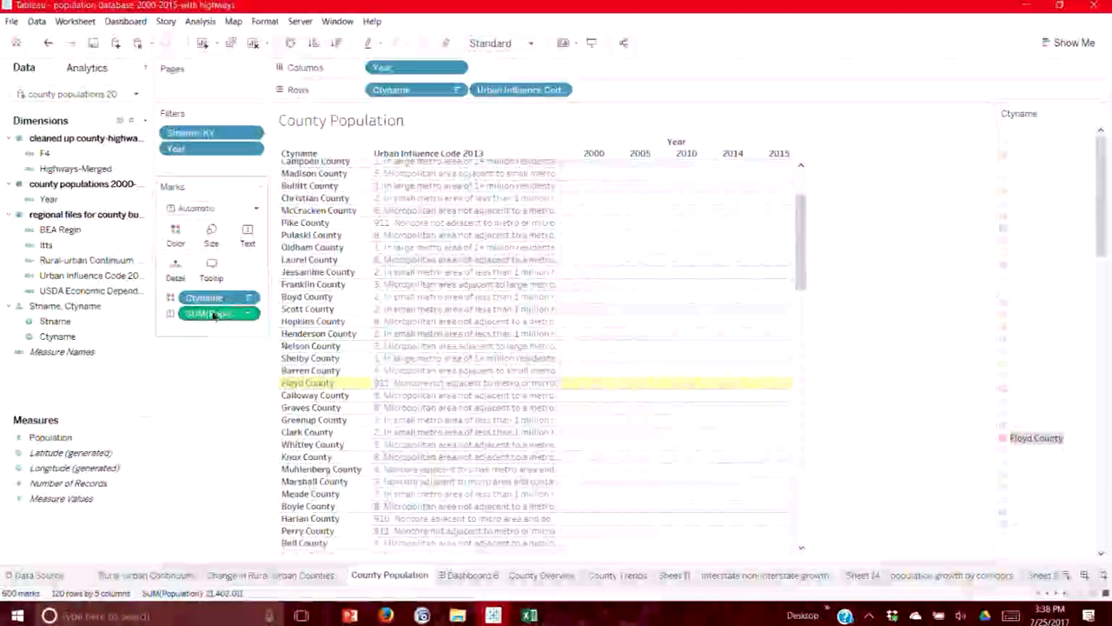
{"action": "left_click_drag", "start_coordinate": [206, 300], "coordinate": [202, 302]}
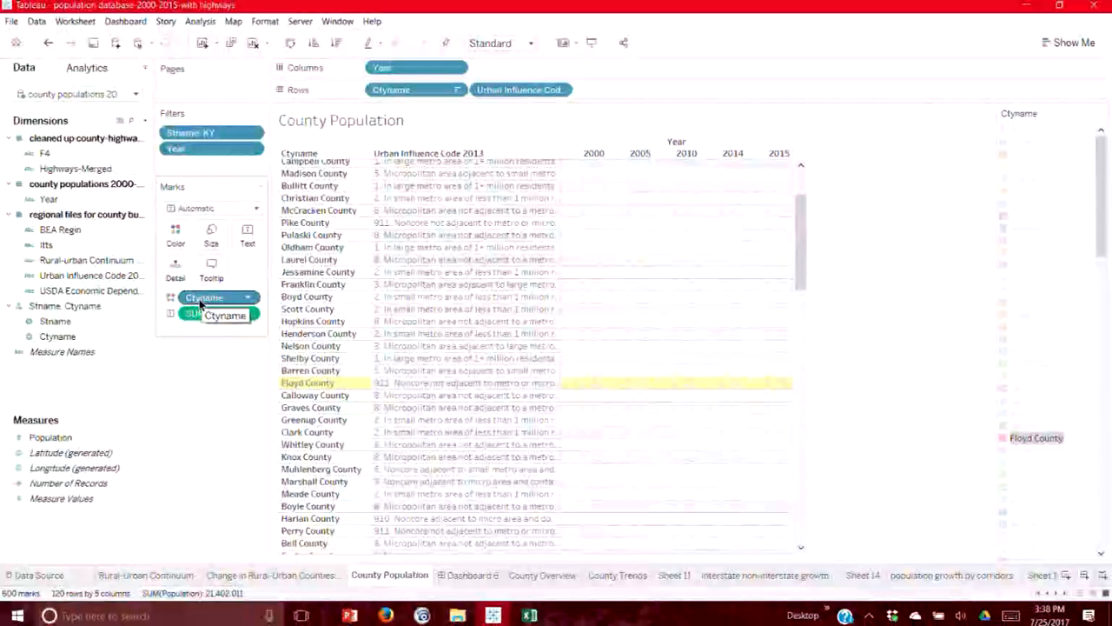
- On Dashboard 6, highlight Breathitt County and Christian County in turn on the county map
{"action": "left_click", "coordinate": [487, 572]}
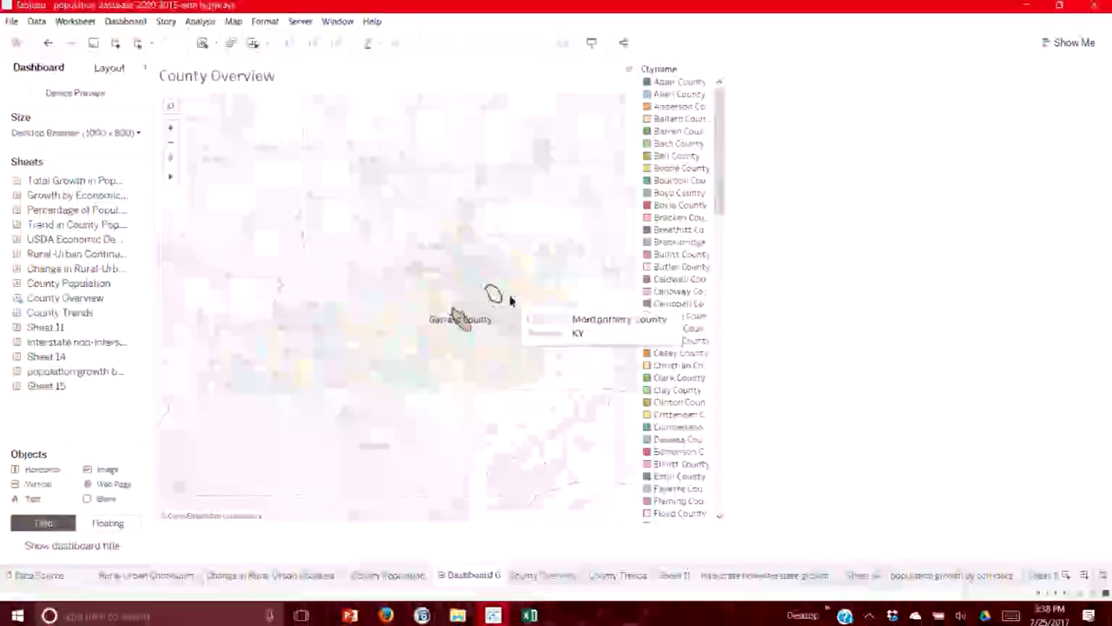
{"action": "left_click", "coordinate": [674, 230]}
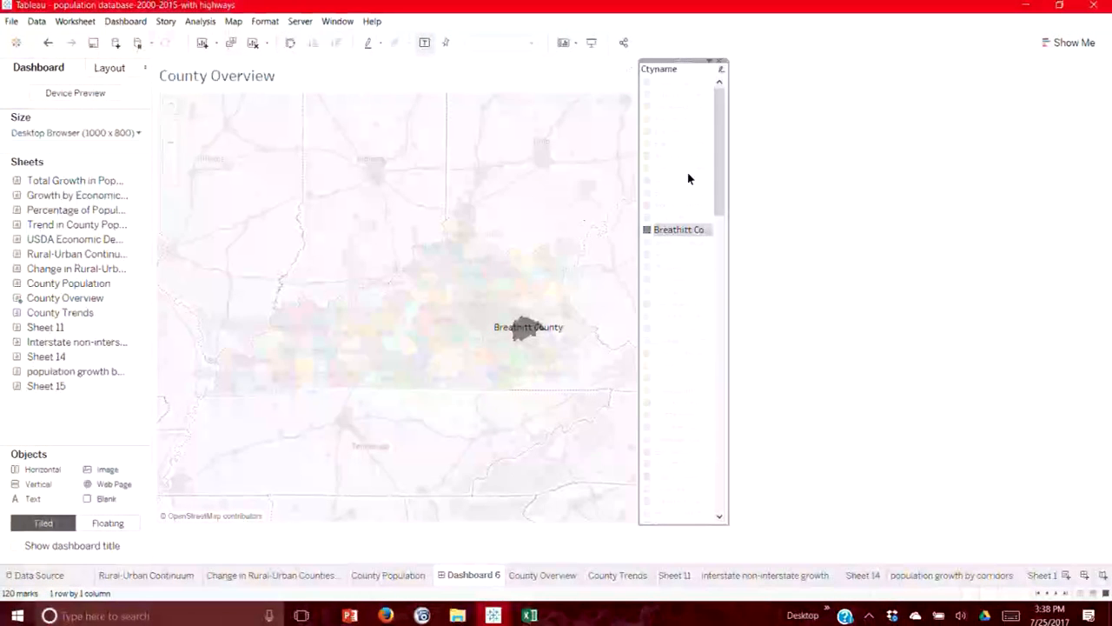
{"action": "left_click", "coordinate": [669, 365]}
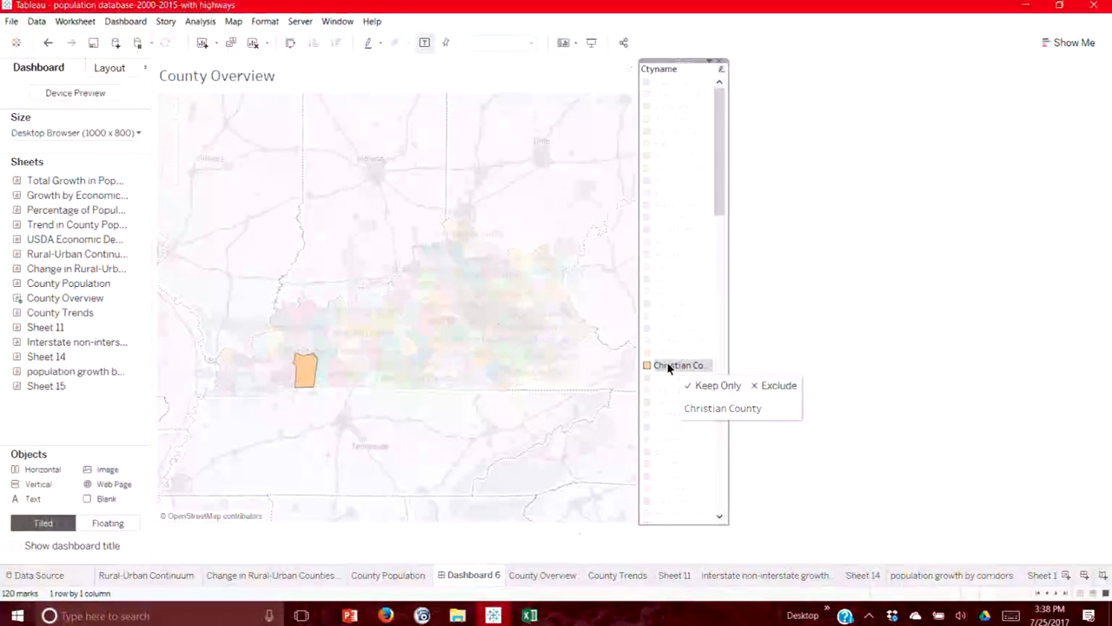
- On the County Overview worksheet, set the Stname filter to keep only MO
{"action": "left_click", "coordinate": [537, 577]}
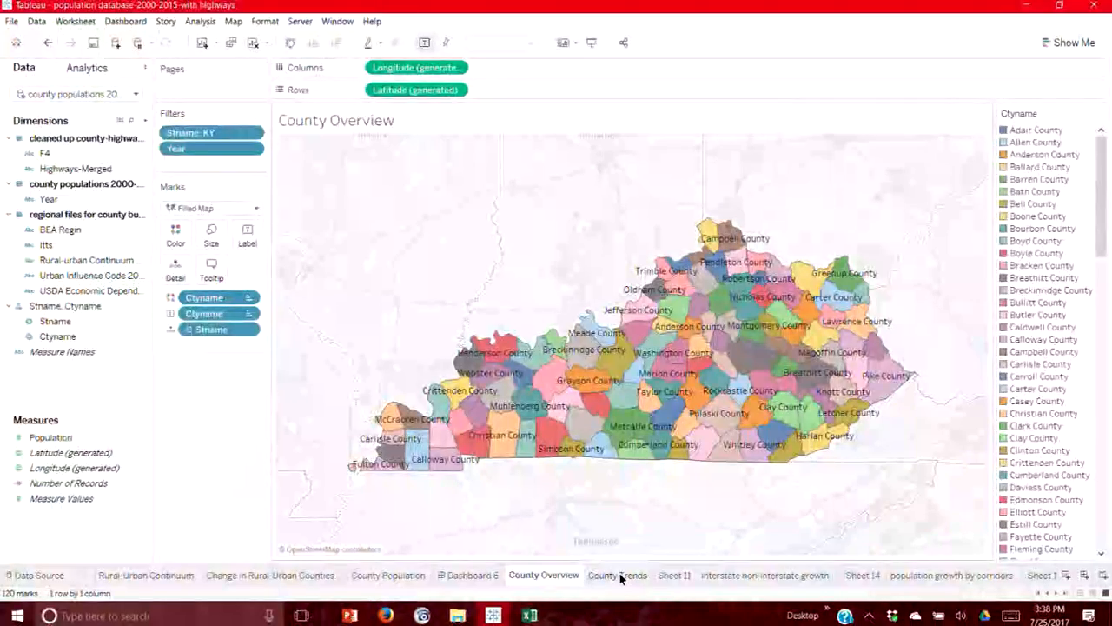
{"action": "left_click", "coordinate": [620, 577]}
{"action": "left_click", "coordinate": [545, 575]}
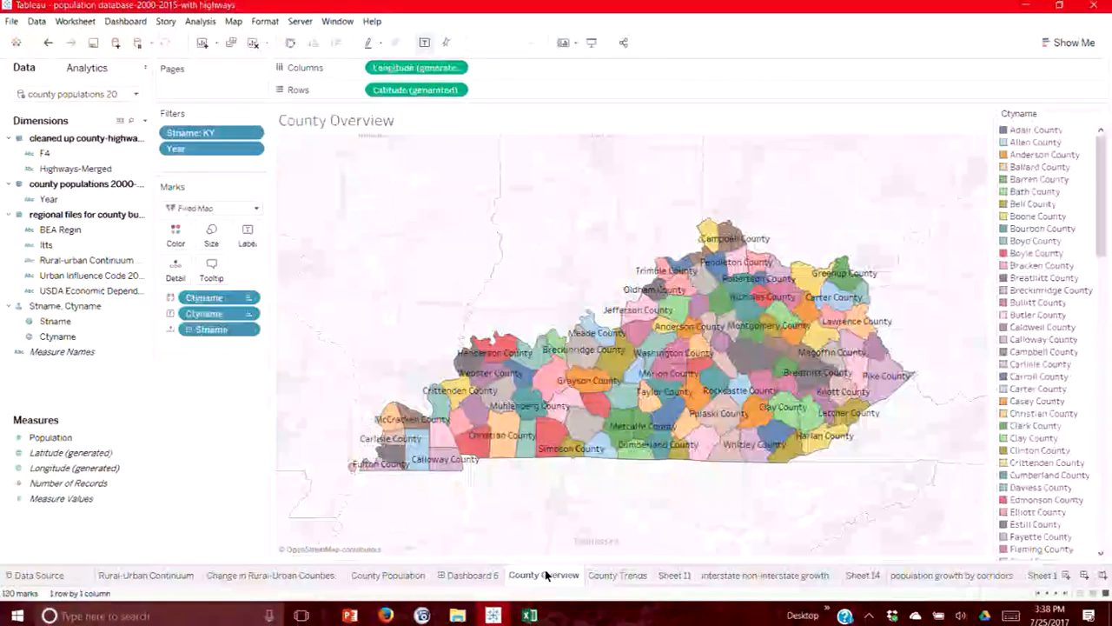
{"action": "left_click", "coordinate": [255, 133]}
{"action": "left_click", "coordinate": [250, 149]}
{"action": "scroll", "coordinate": [437, 291], "scroll_direction": "down", "scroll_amount": 6}
{"action": "left_click", "coordinate": [441, 278]}
{"action": "scroll", "coordinate": [441, 279], "scroll_direction": "up", "scroll_amount": 1}
{"action": "left_click", "coordinate": [438, 264]}
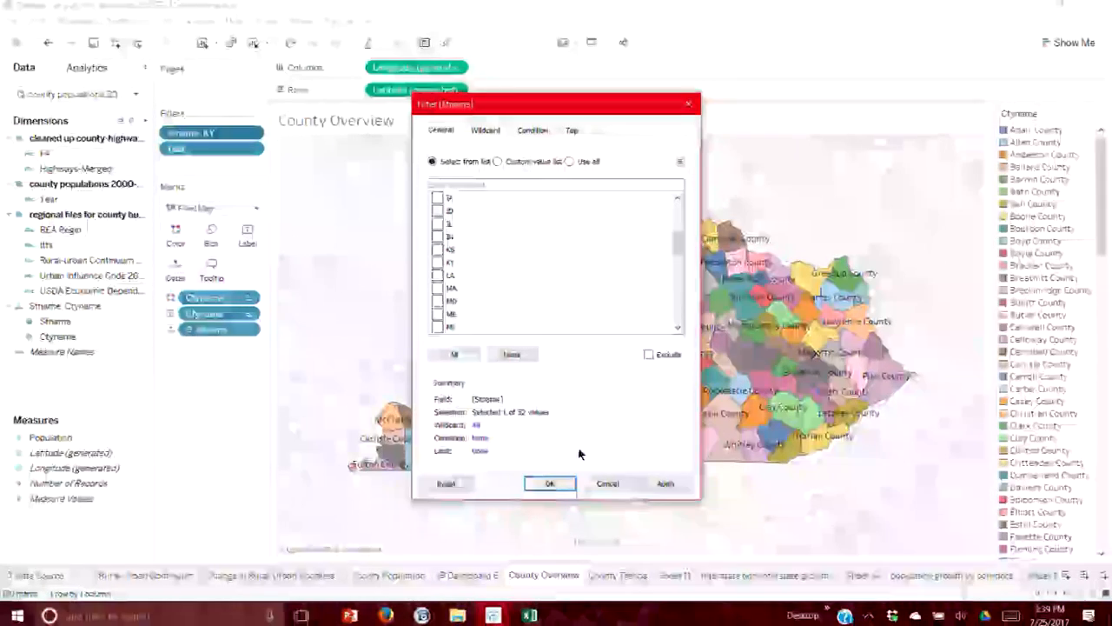
{"action": "left_click", "coordinate": [652, 485]}
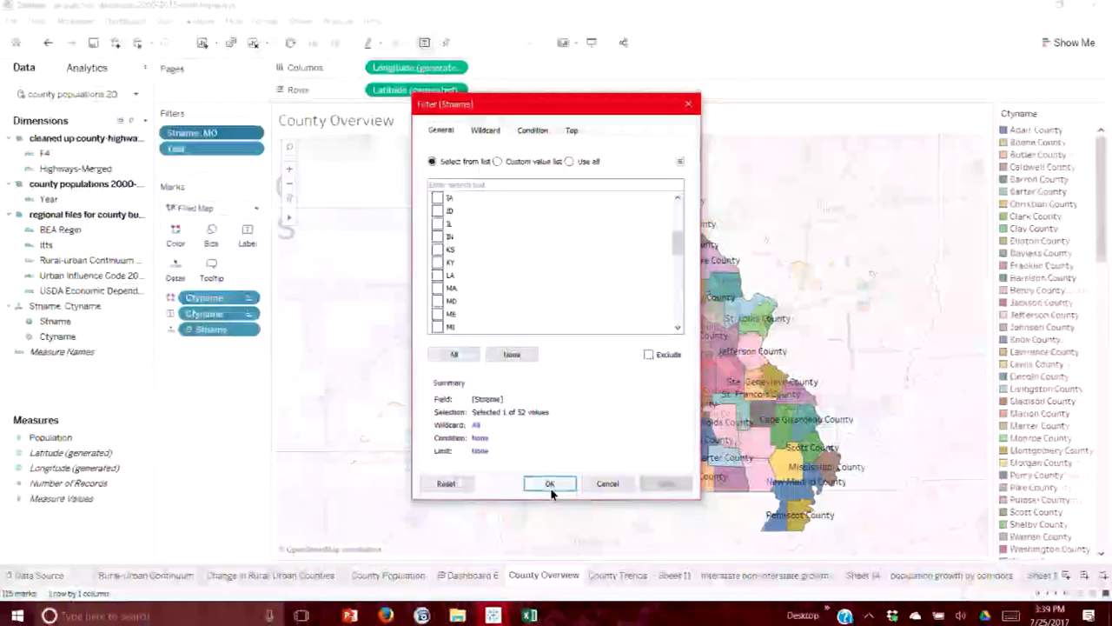
{"action": "left_click", "coordinate": [550, 484]}
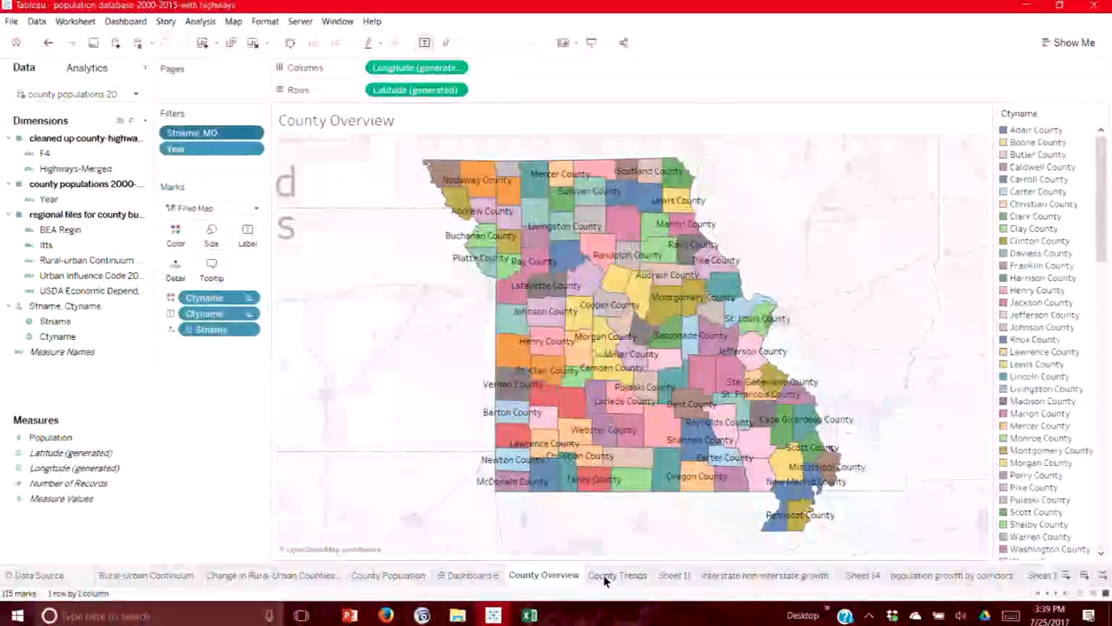
- Open the County Trends worksheet
{"action": "left_click", "coordinate": [606, 575]}
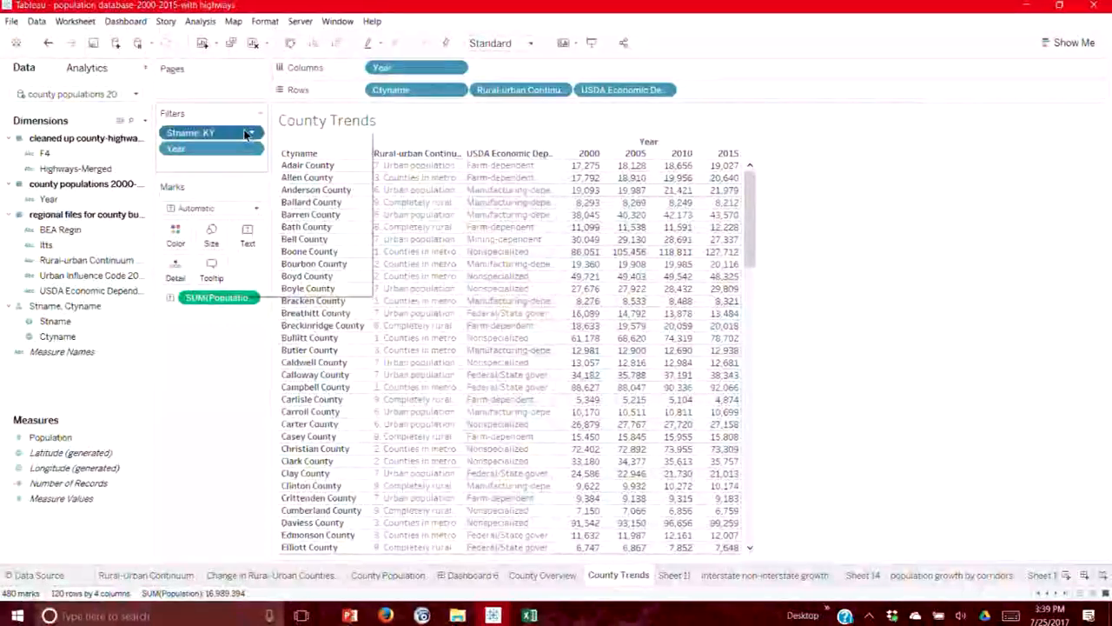
{"action": "right_click", "coordinate": [247, 133]}
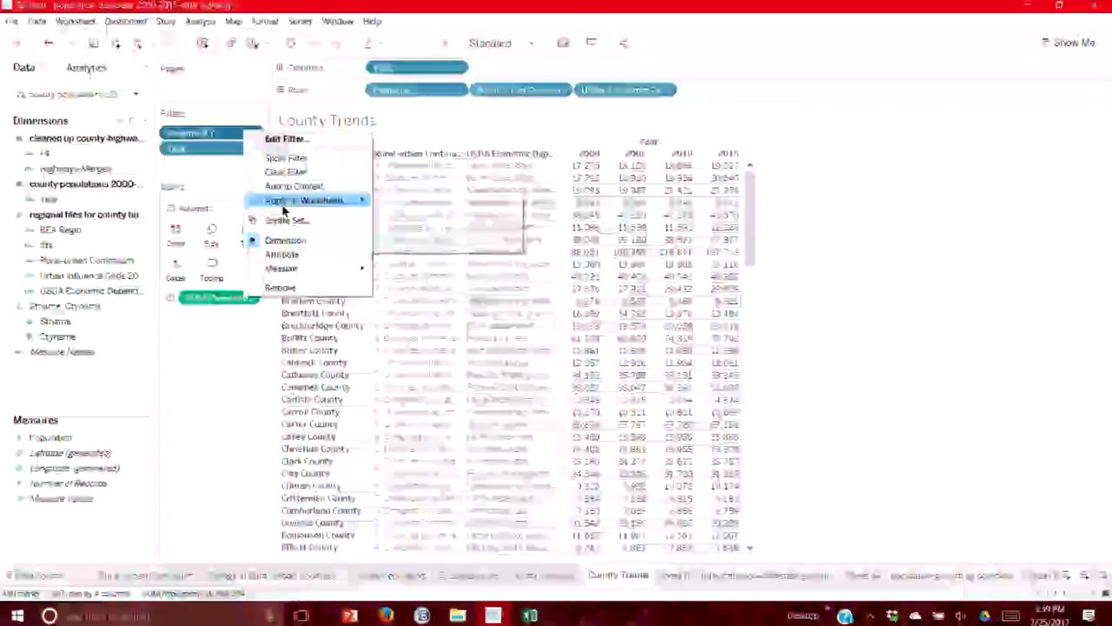
{"action": "mouse_move", "coordinate": [283, 207]}
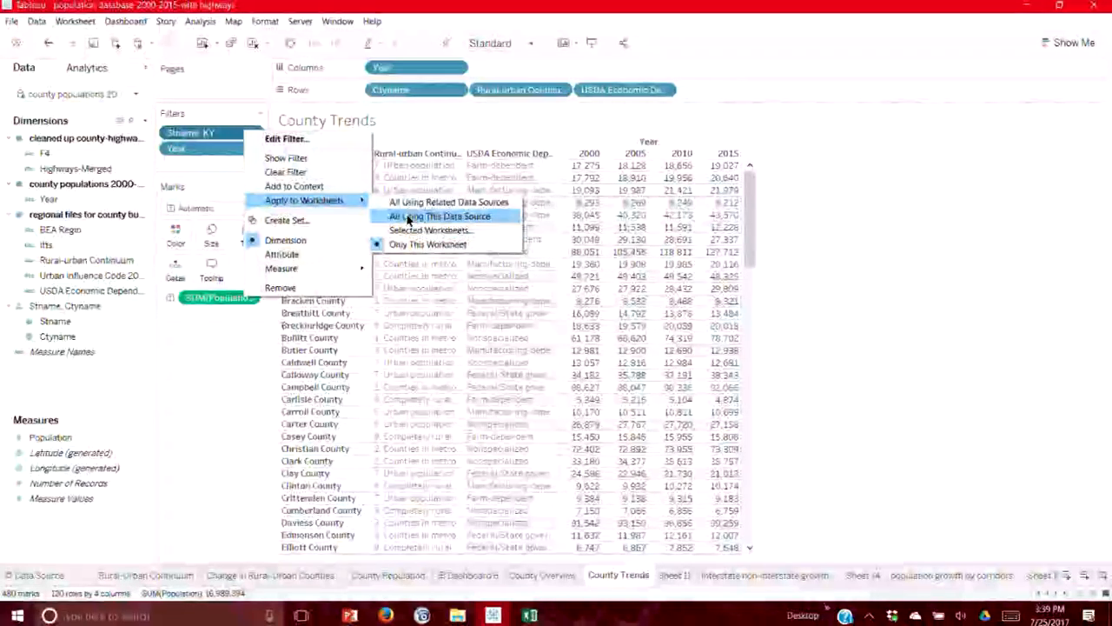
{"action": "left_click", "coordinate": [415, 231]}
{"action": "left_click", "coordinate": [437, 395]}
{"action": "left_click", "coordinate": [694, 362]}
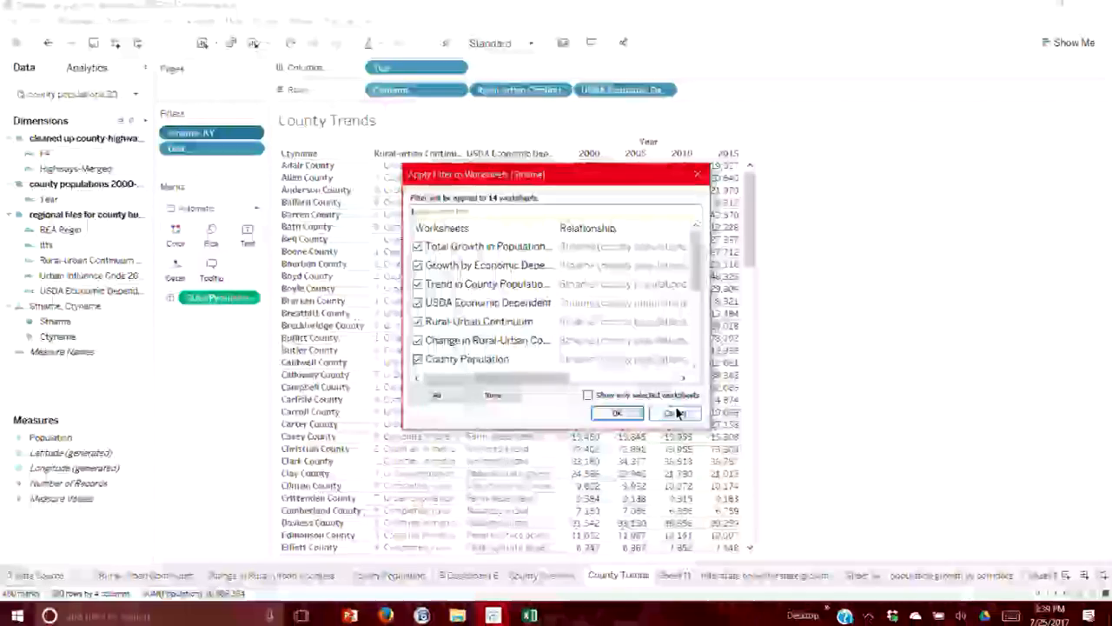
{"action": "left_click", "coordinate": [617, 413]}
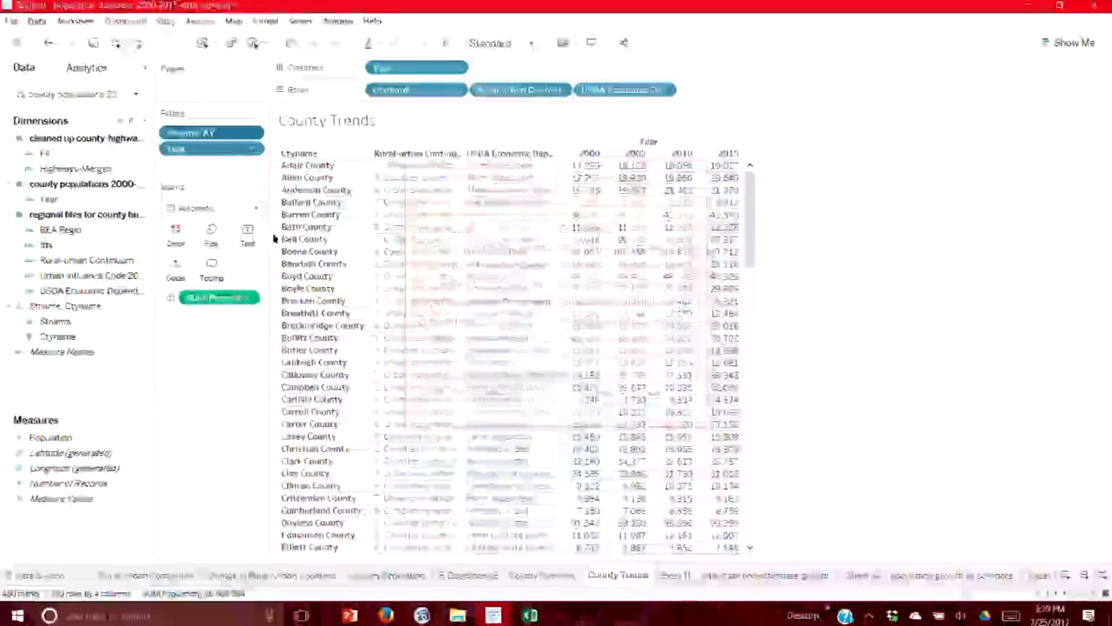
- On the County Trends worksheet, set the Stname filter to keep only MO in place of KY
{"action": "left_click", "coordinate": [251, 133]}
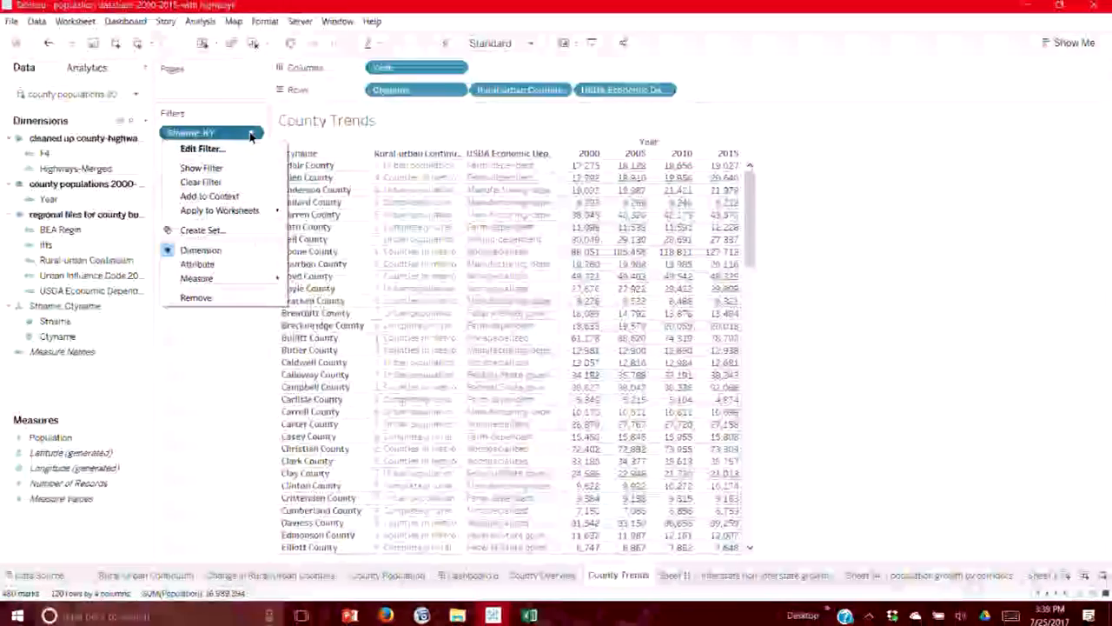
{"action": "left_click", "coordinate": [248, 149]}
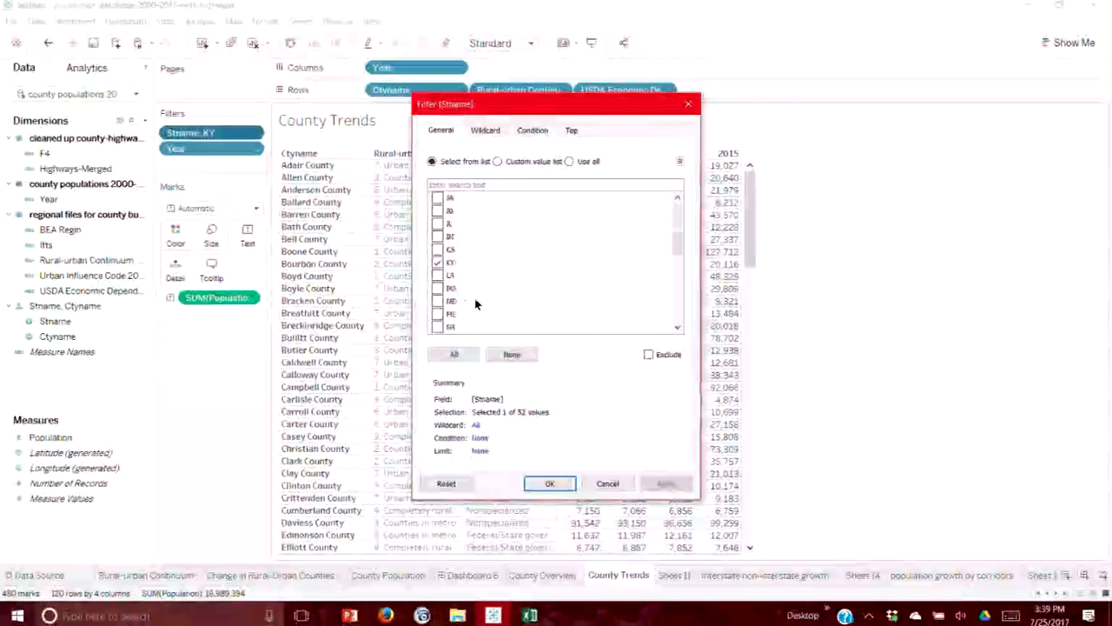
{"action": "left_click", "coordinate": [437, 262]}
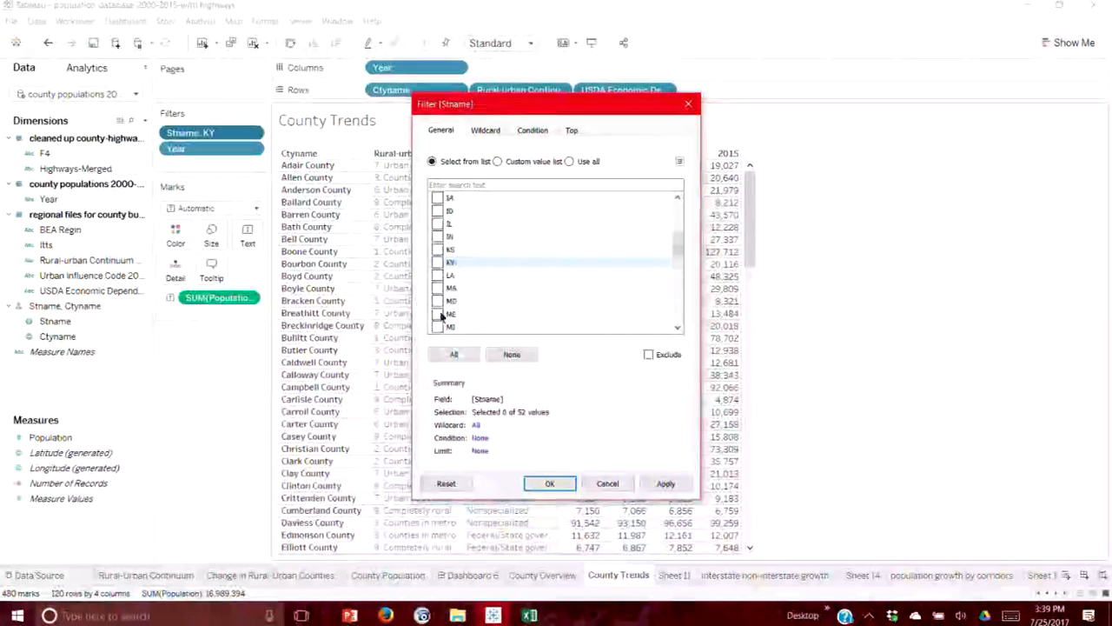
{"action": "left_click", "coordinate": [438, 276]}
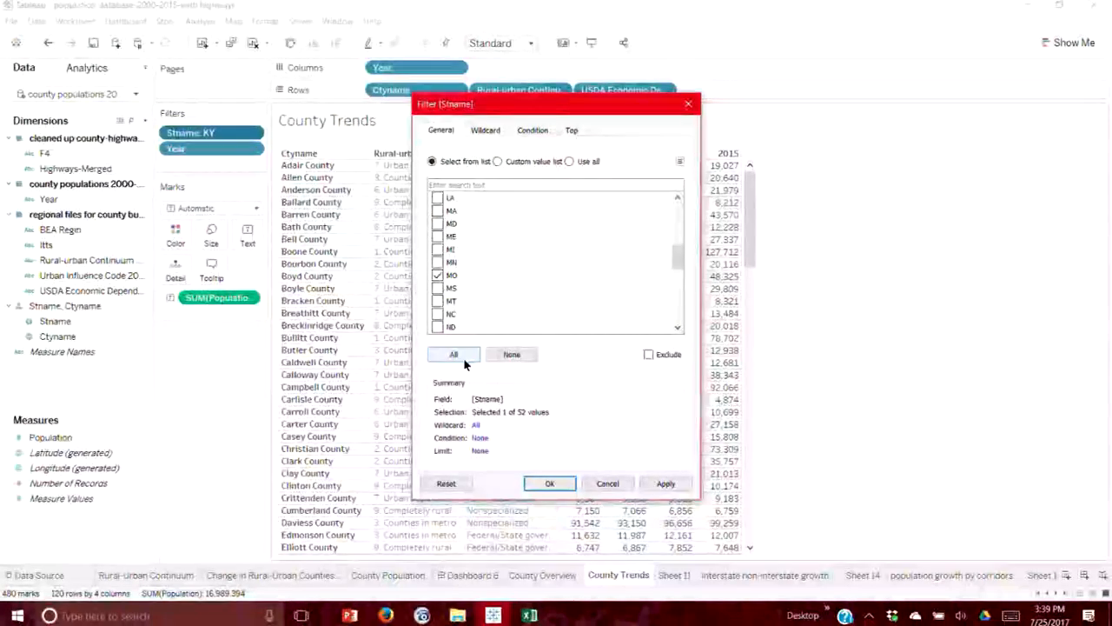
{"action": "left_click", "coordinate": [549, 485]}
- Apply the County Trends worksheet's Stname filter to all worksheets offered for selection
{"action": "left_click", "coordinate": [249, 135]}
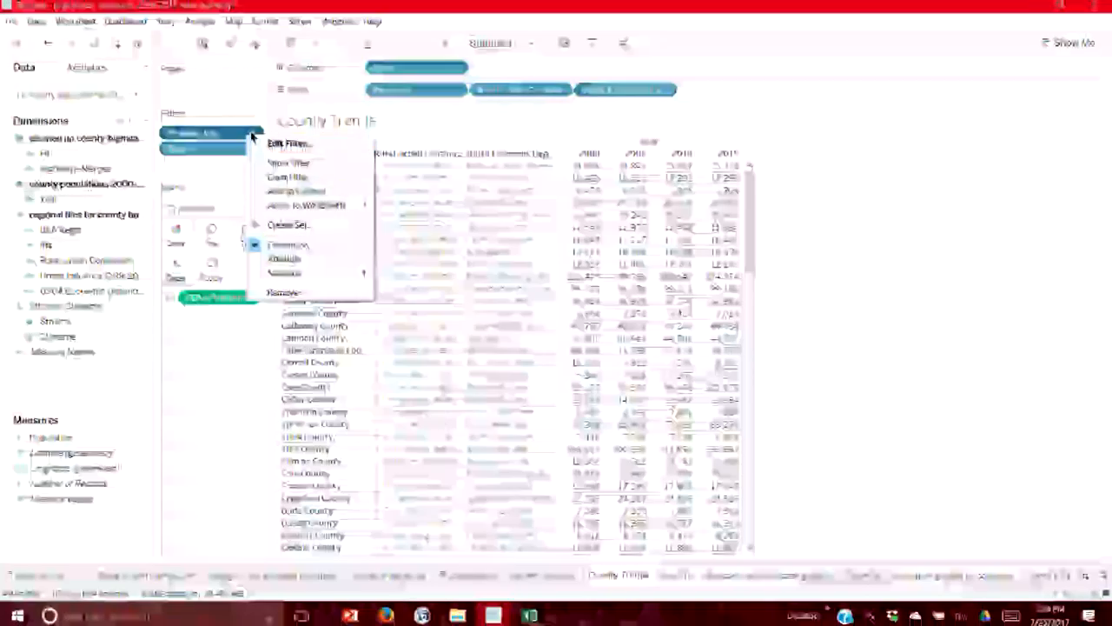
{"action": "mouse_move", "coordinate": [363, 205]}
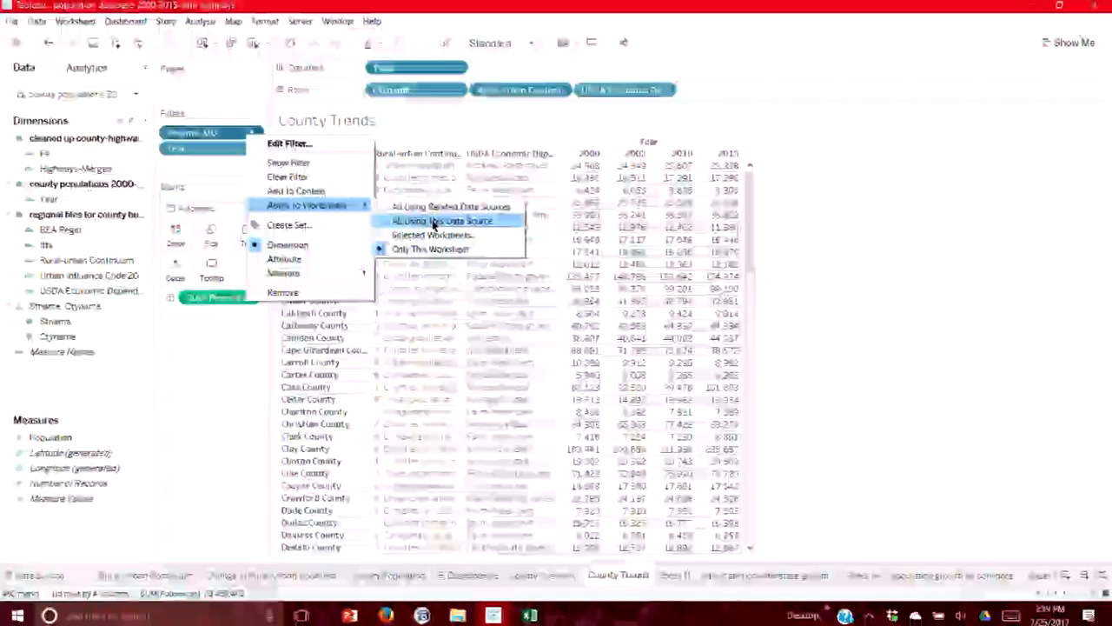
{"action": "left_click", "coordinate": [432, 235]}
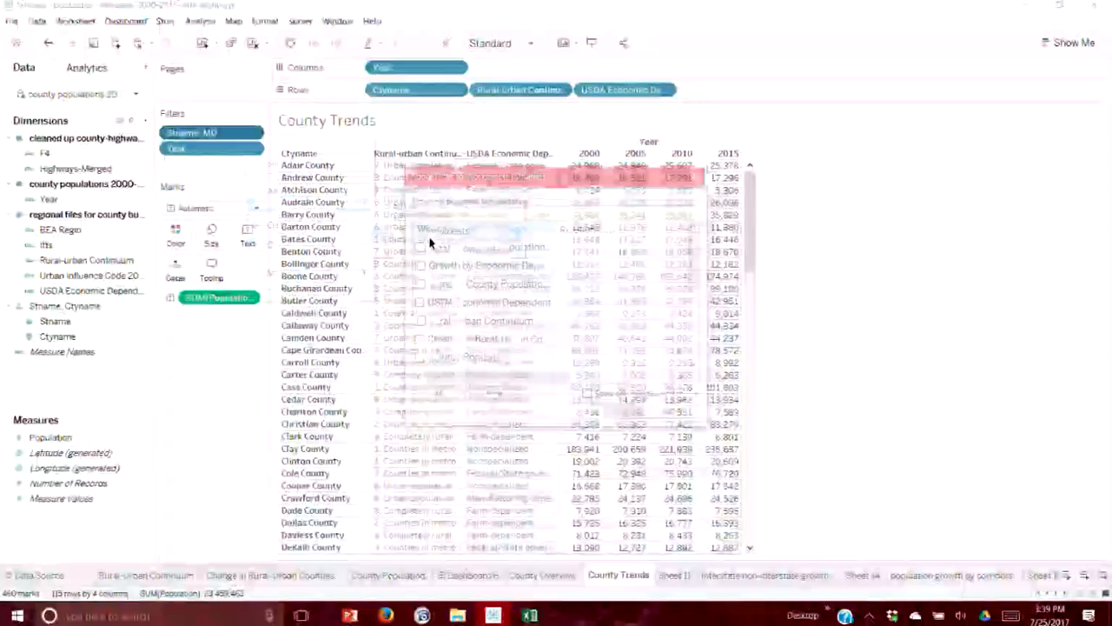
{"action": "left_click", "coordinate": [437, 397]}
{"action": "left_click", "coordinate": [617, 413]}
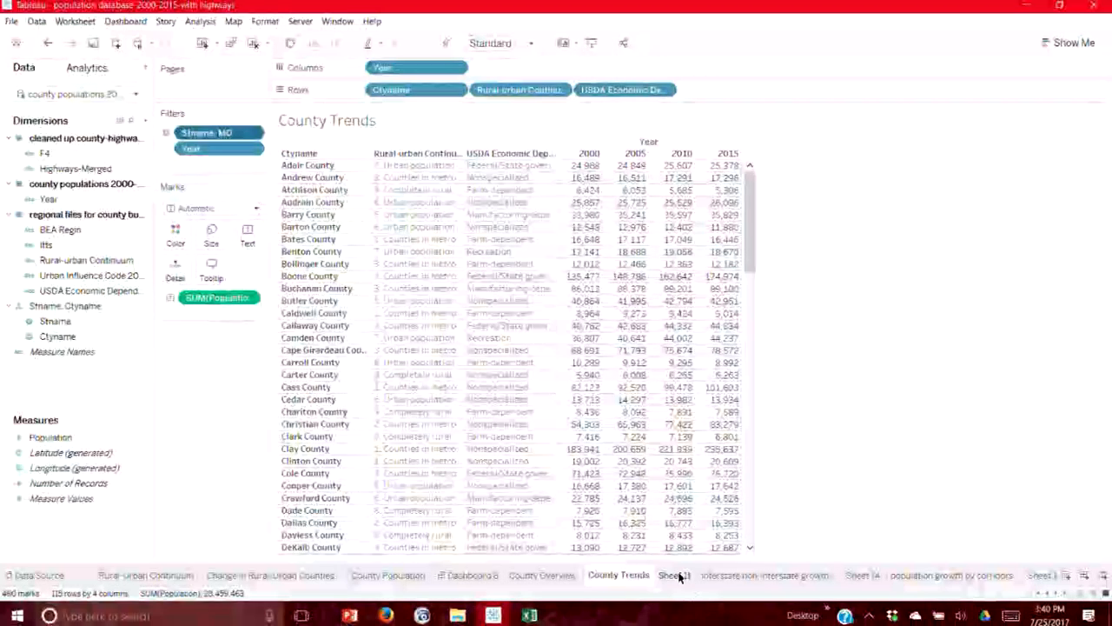
- On the Interstate non-interstate growth worksheet, examine the Highways-Merged filter's list of values and leave the filter without changing it
{"action": "left_click", "coordinate": [675, 575]}
{"action": "left_click", "coordinate": [725, 577]}
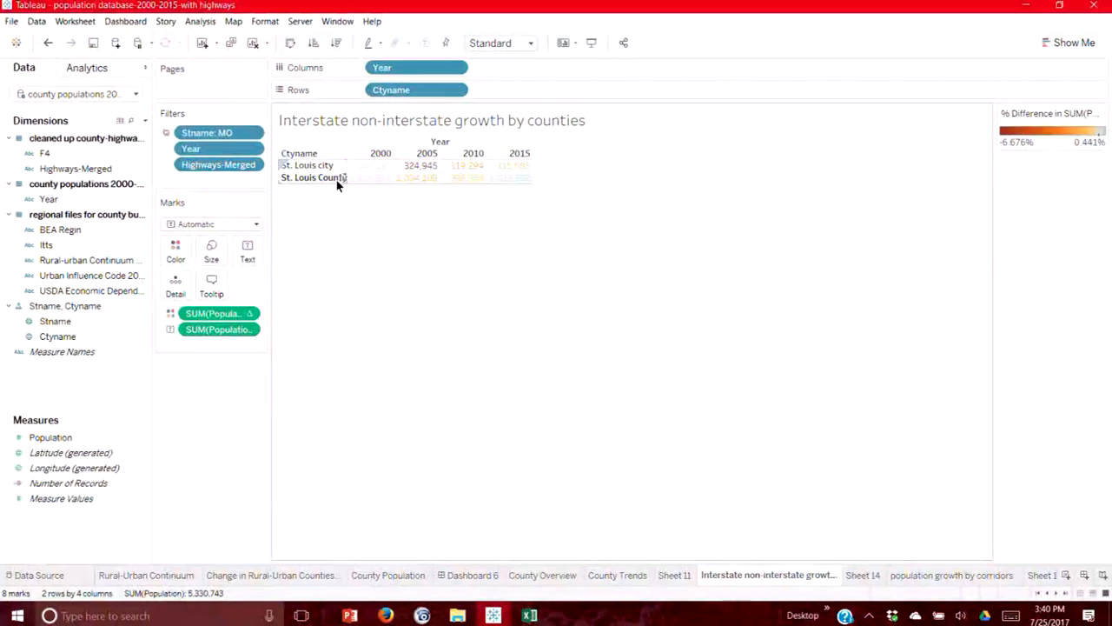
{"action": "left_click", "coordinate": [251, 167]}
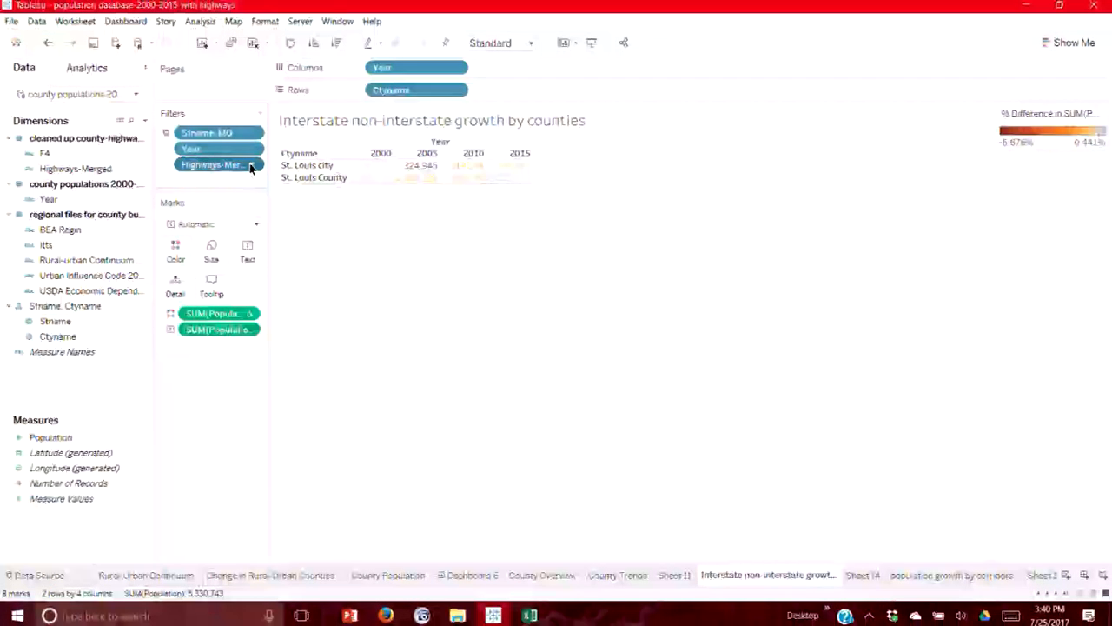
{"action": "left_click", "coordinate": [239, 180]}
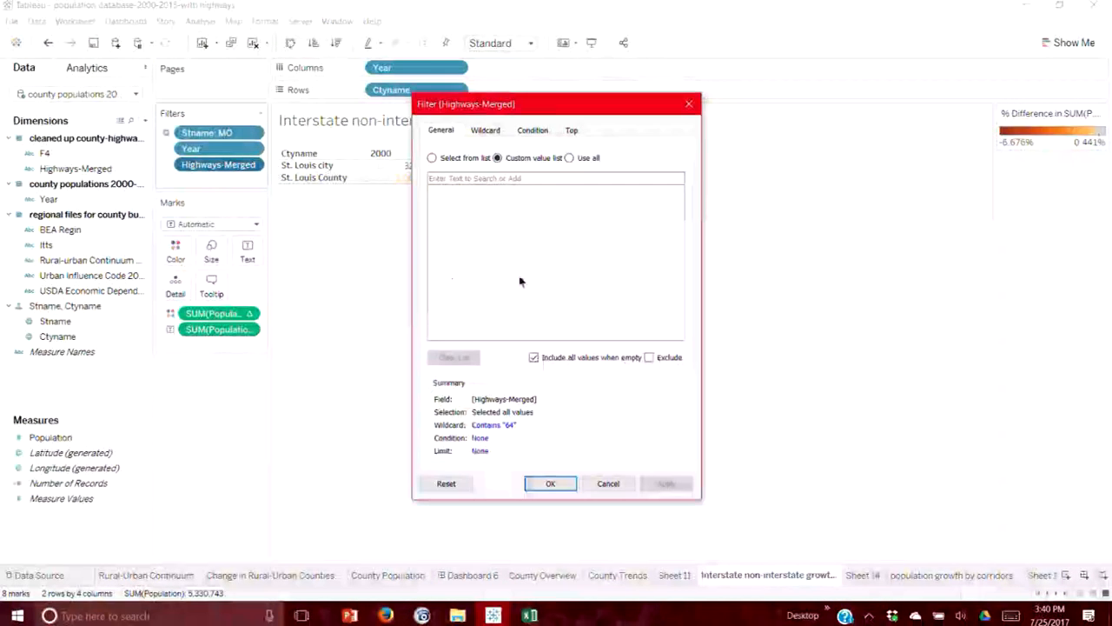
{"action": "left_click", "coordinate": [448, 159]}
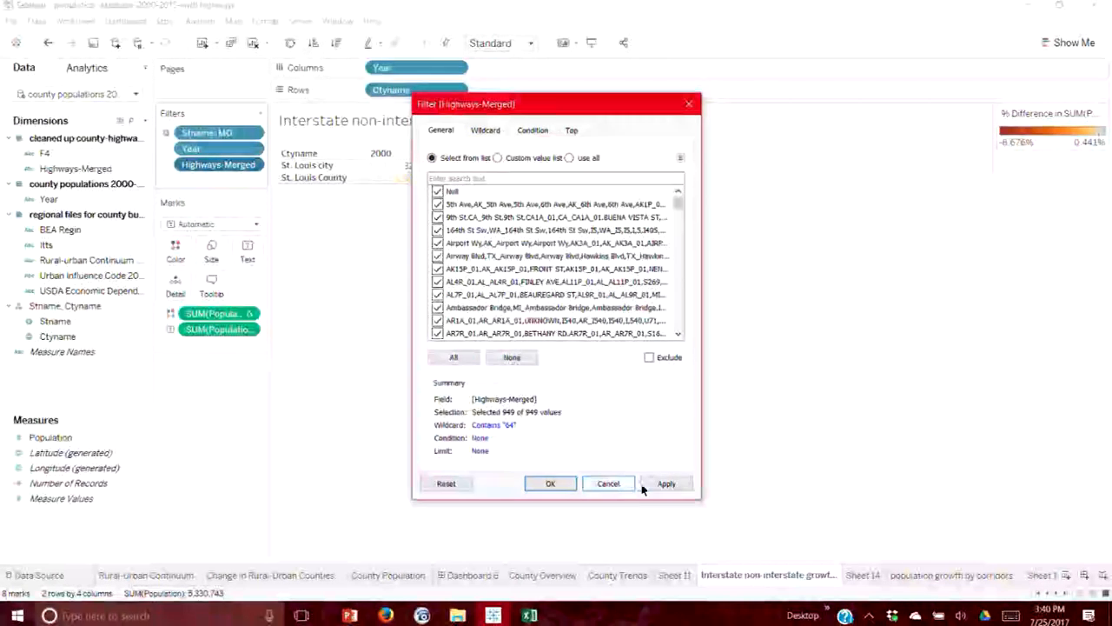
{"action": "left_click", "coordinate": [632, 486]}
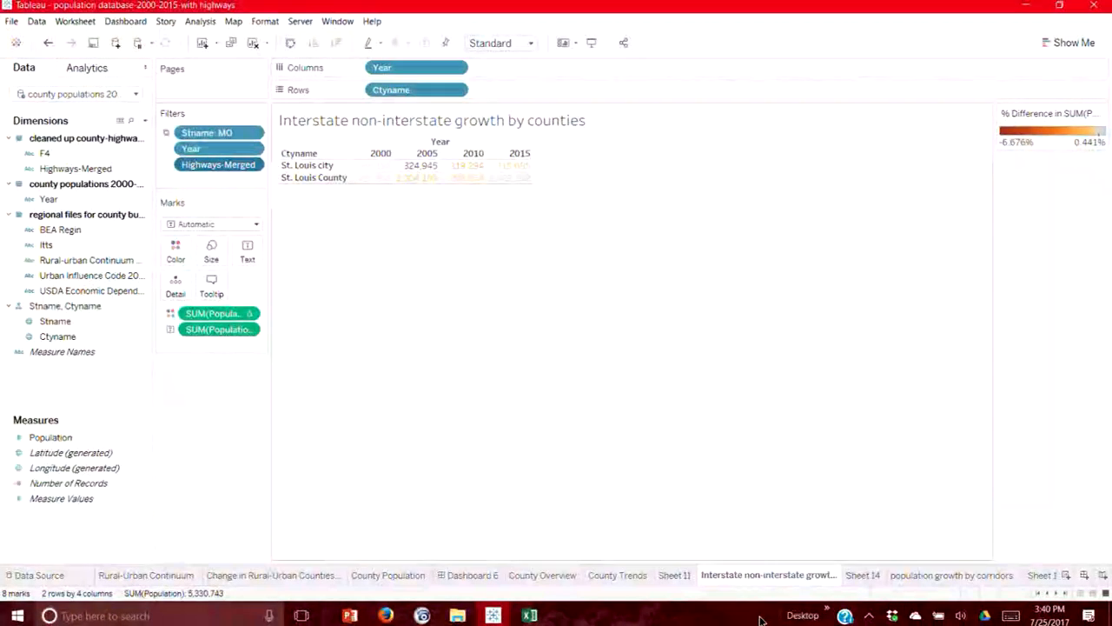
- Revisit the County Trends worksheet, and on Interstate non-interstate growth show the Highways-Merged filter control and widen it
{"action": "left_click", "coordinate": [671, 575]}
{"action": "left_click", "coordinate": [631, 581]}
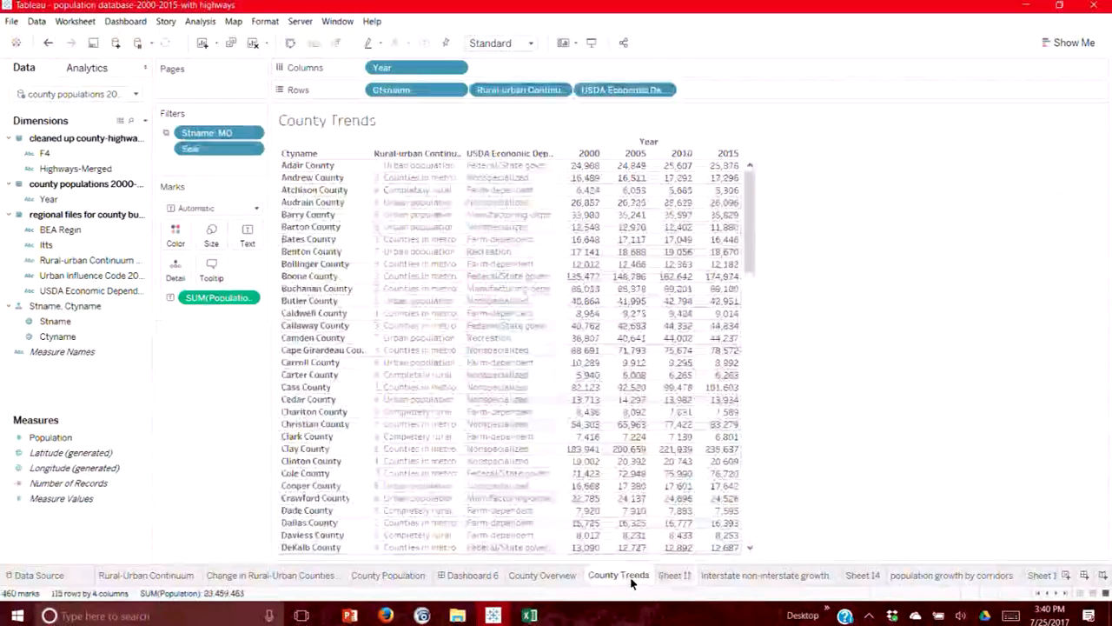
{"action": "left_click", "coordinate": [743, 575]}
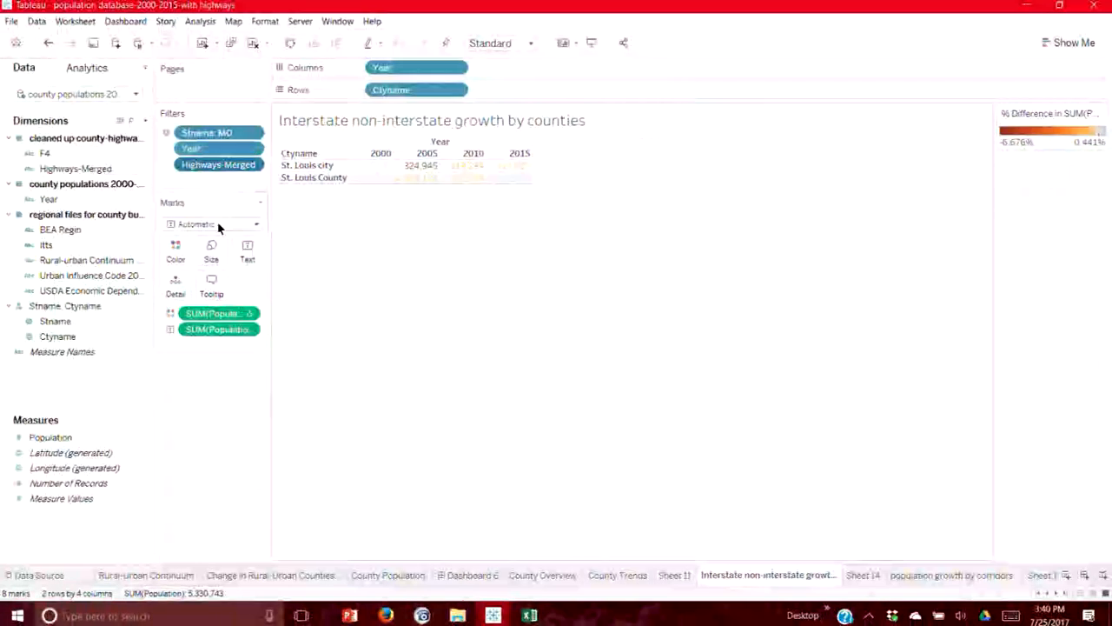
{"action": "left_click", "coordinate": [251, 165]}
{"action": "left_click", "coordinate": [227, 199]}
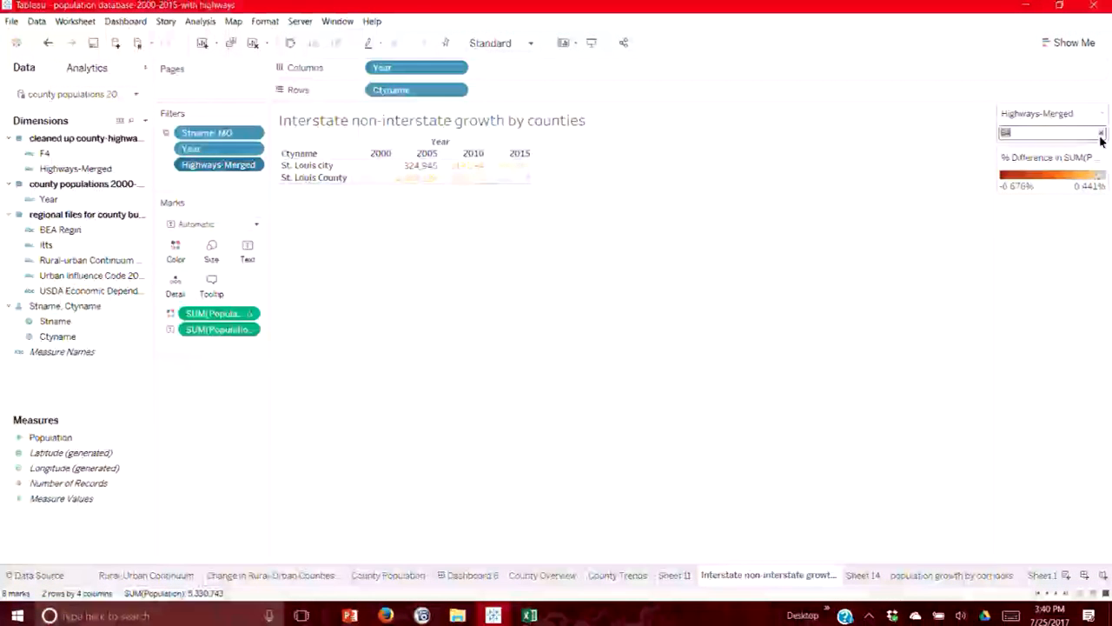
{"action": "left_click_drag", "start_coordinate": [993, 243], "coordinate": [847, 246]}
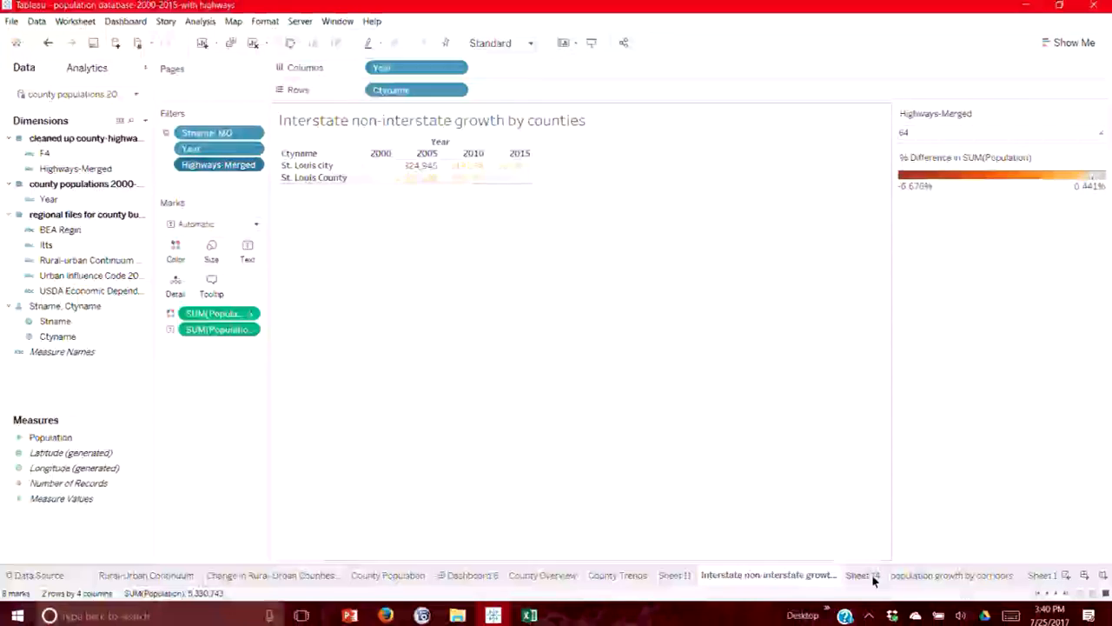
- On the population growth by corridors worksheet, keep only the I70 highway rows, from Boone County through Saline County
{"action": "left_click", "coordinate": [939, 577]}
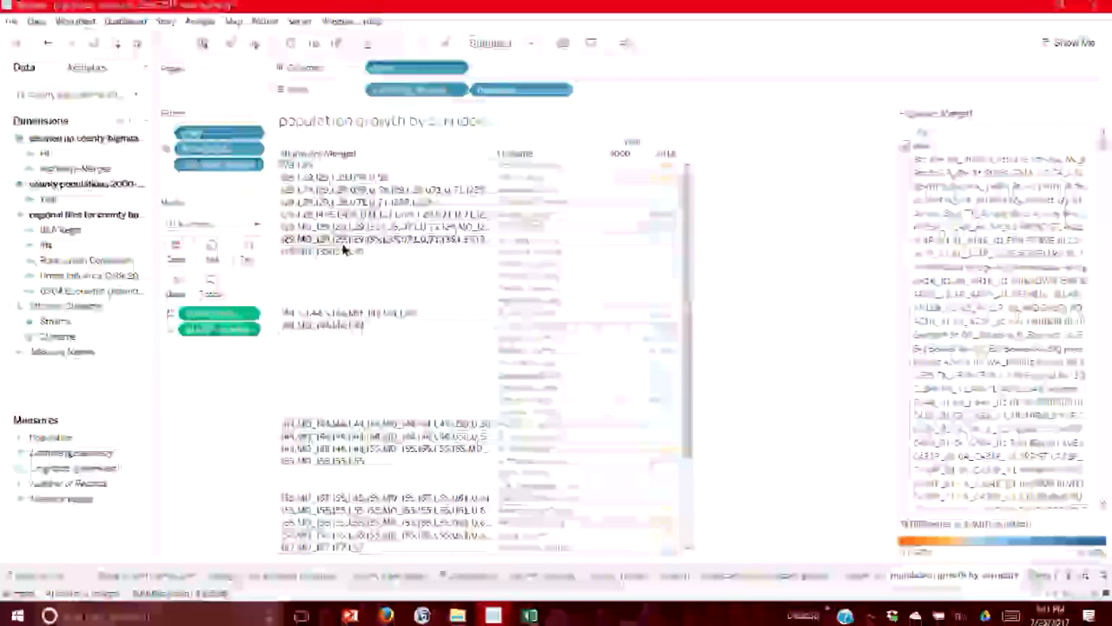
{"action": "left_click", "coordinate": [348, 241]}
{"action": "left_click_drag", "start_coordinate": [685, 244], "coordinate": [687, 331]}
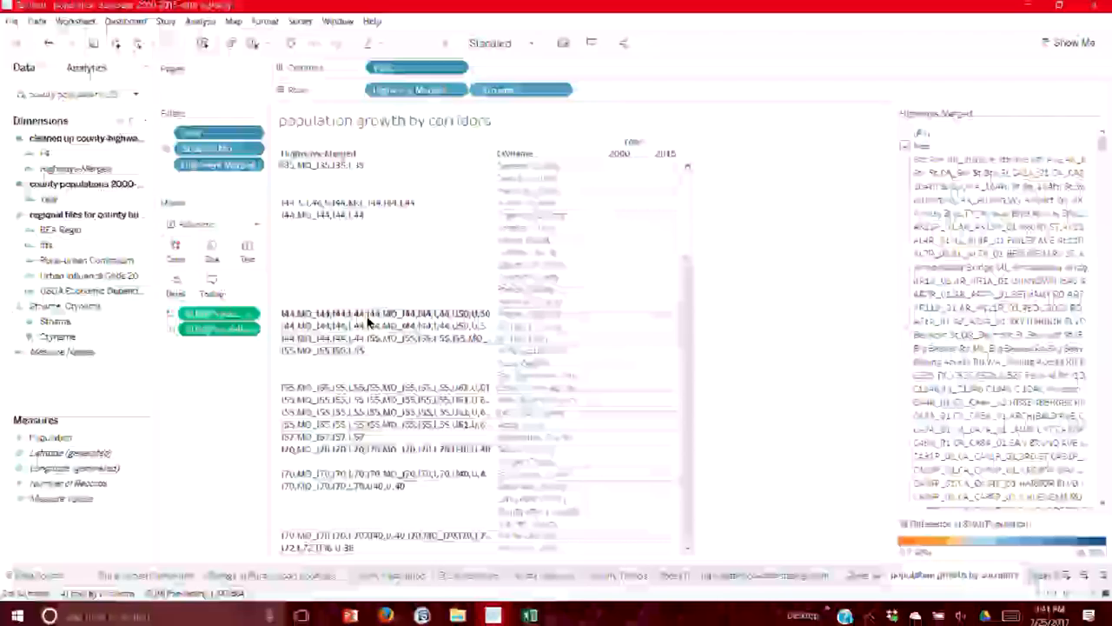
{"action": "left_click", "coordinate": [358, 448]}
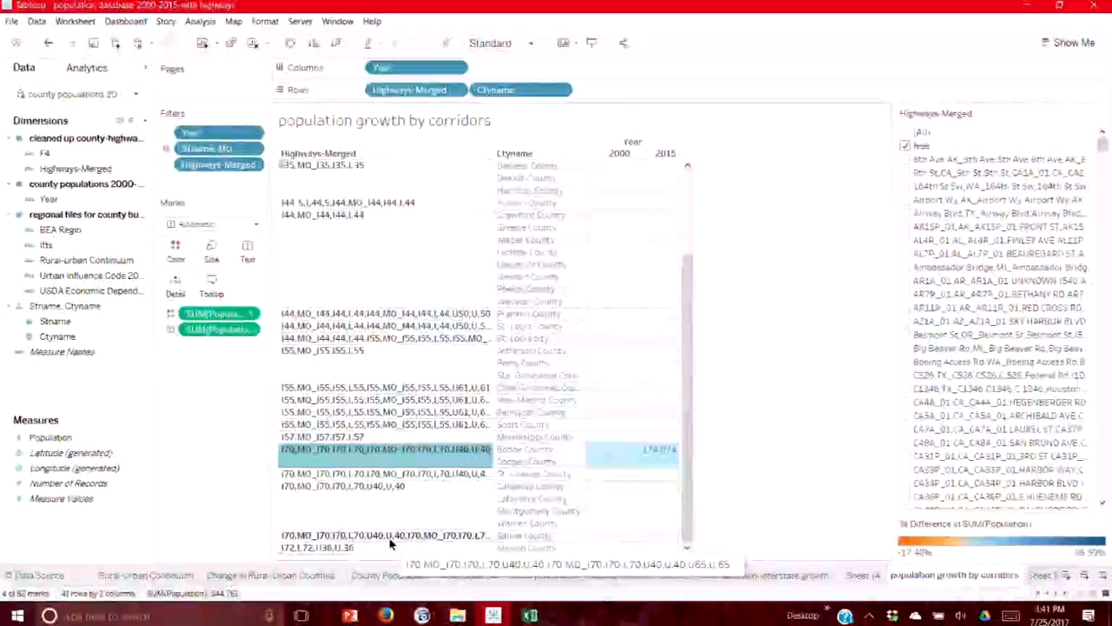
{"action": "left_click", "coordinate": [390, 540], "text": "ctrl"}
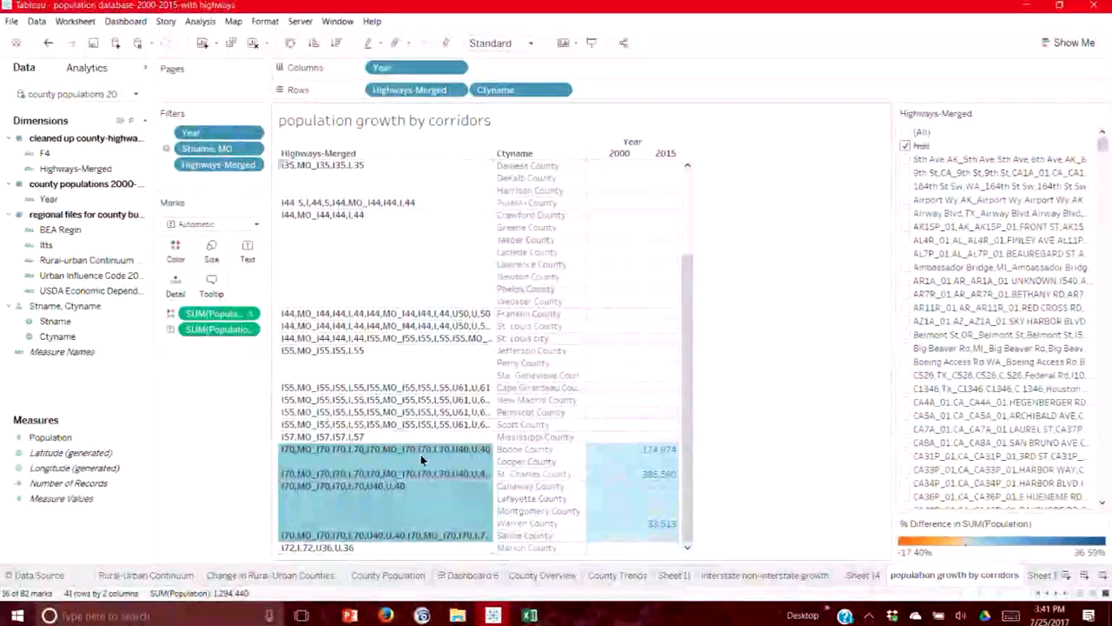
{"action": "right_click", "coordinate": [422, 453]}
{"action": "left_click", "coordinate": [458, 459]}
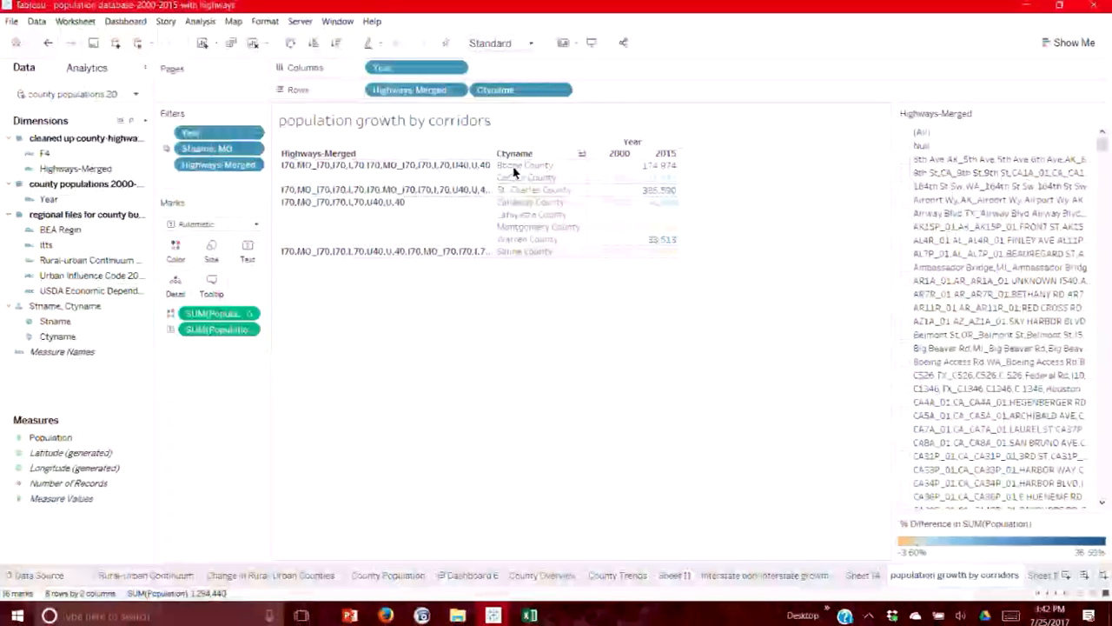
- Try removing Ctyname from the corridor table's rows, undo that, and reorder the rows so Ctyname comes before Highways-Merged
{"action": "left_click_drag", "start_coordinate": [532, 92], "coordinate": [442, 108]}
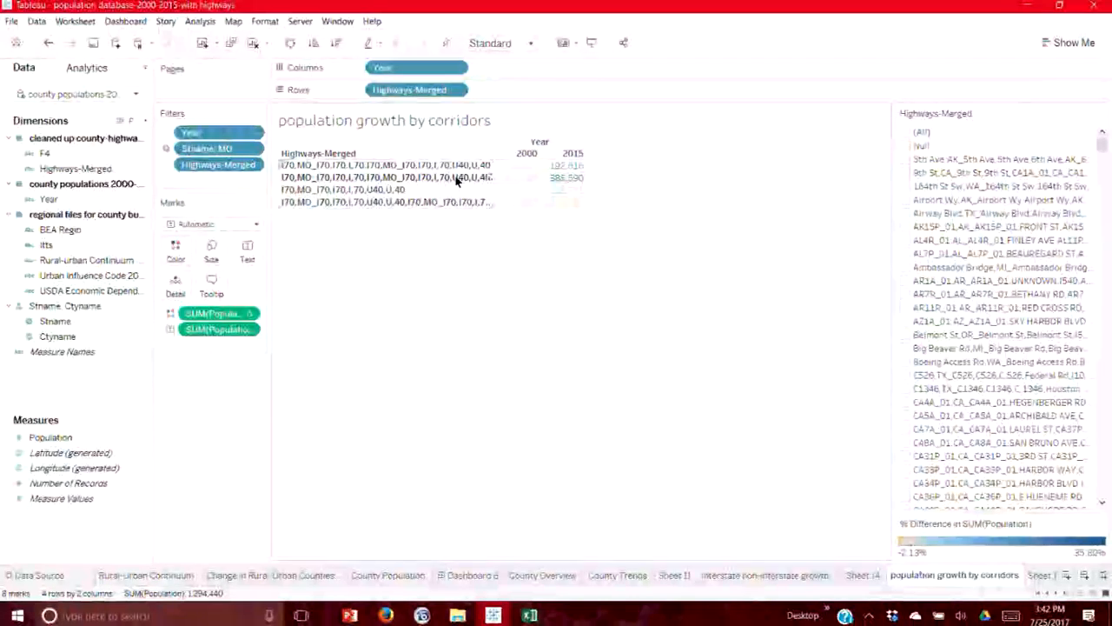
{"action": "left_click", "coordinate": [49, 44]}
{"action": "left_click_drag", "start_coordinate": [535, 92], "coordinate": [374, 91]}
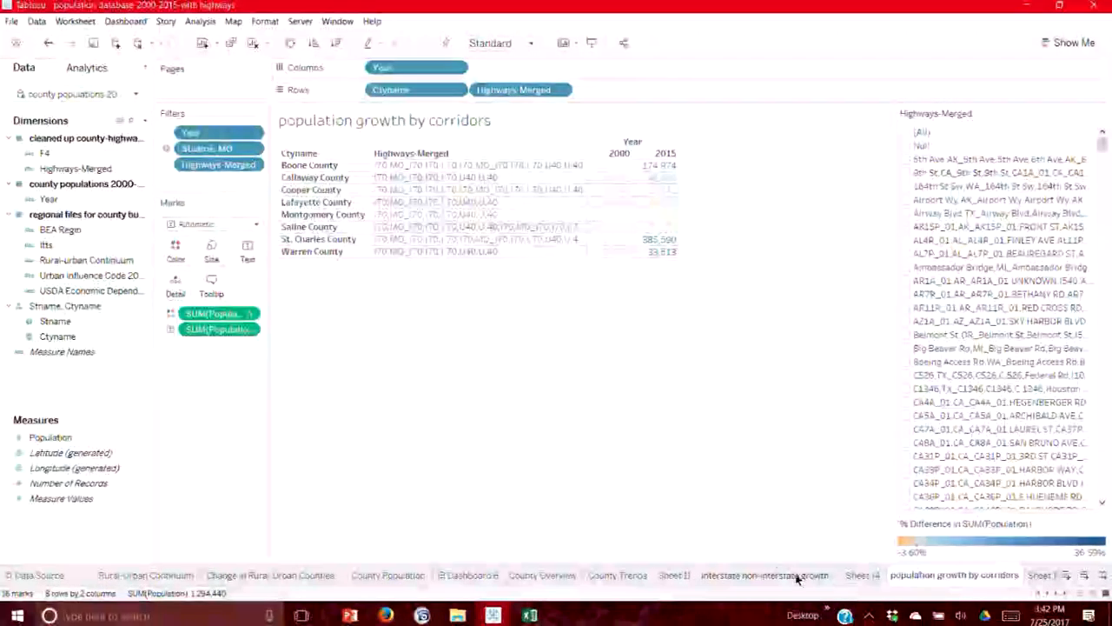
{"action": "left_click", "coordinate": [927, 576]}
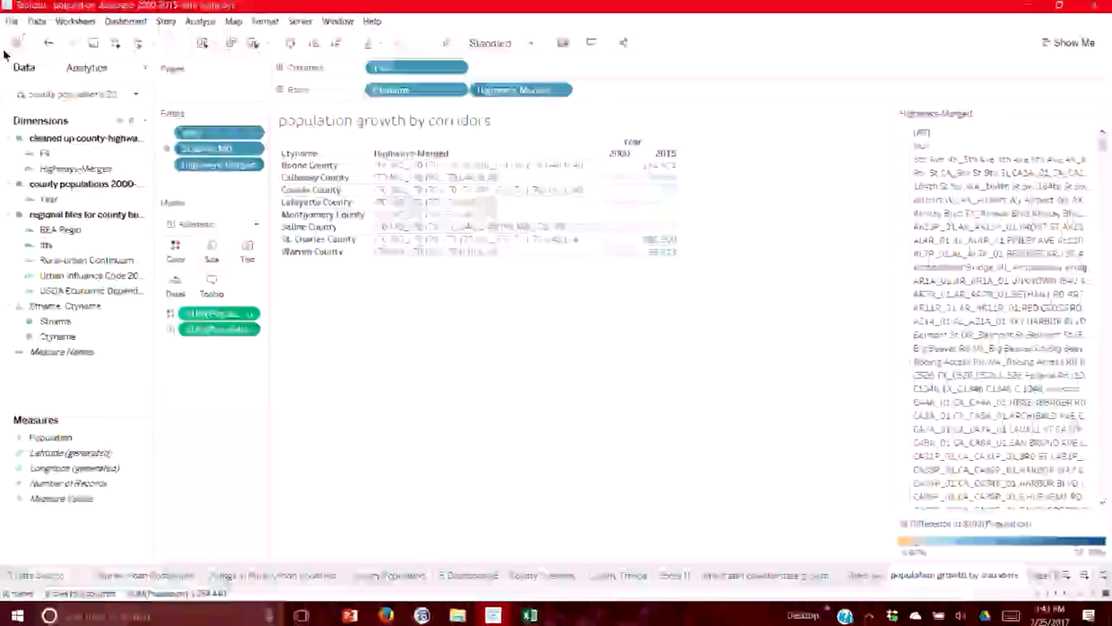
- Close the population database-2000-2015-with highways workbook and switch to the data-tableau folder in File Explorer
{"action": "left_click", "coordinate": [11, 22]}
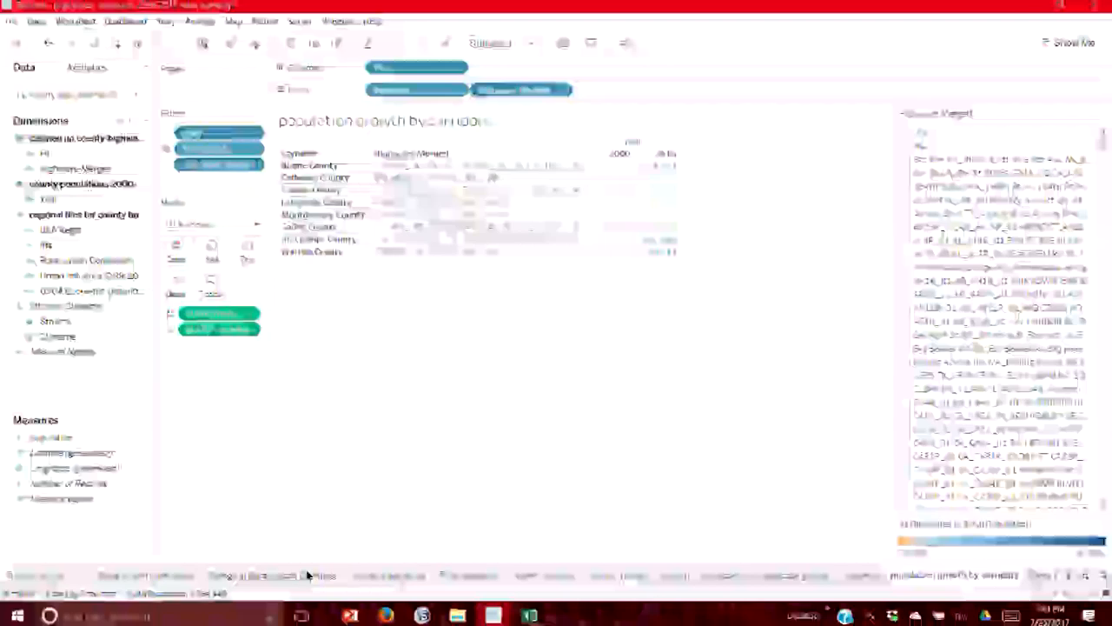
{"action": "mouse_move", "coordinate": [306, 573]}
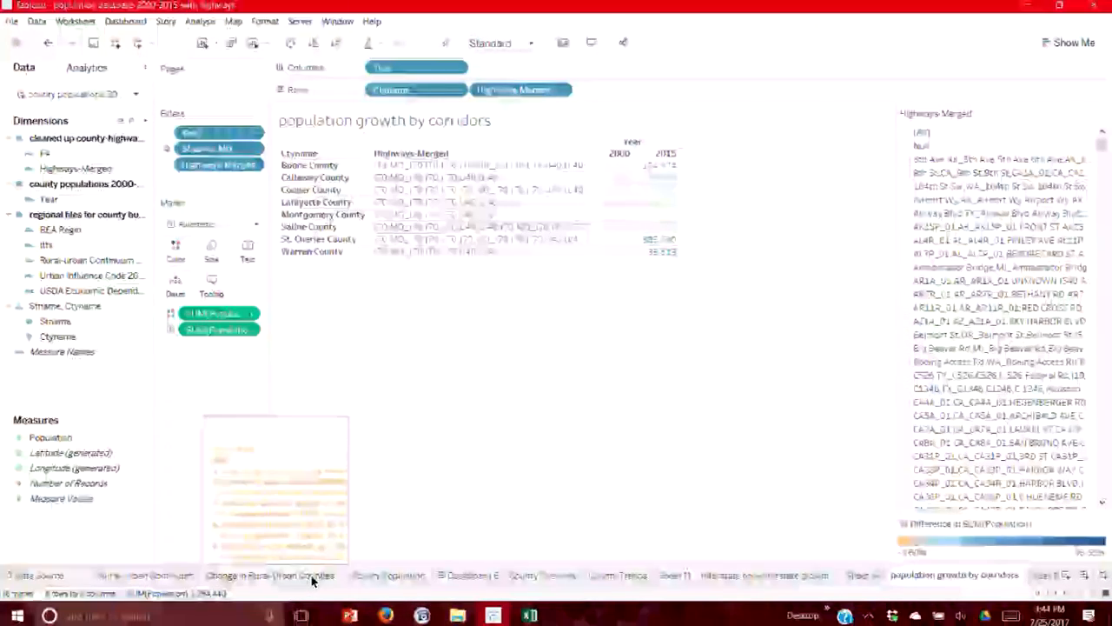
{"action": "left_click", "coordinate": [12, 21]}
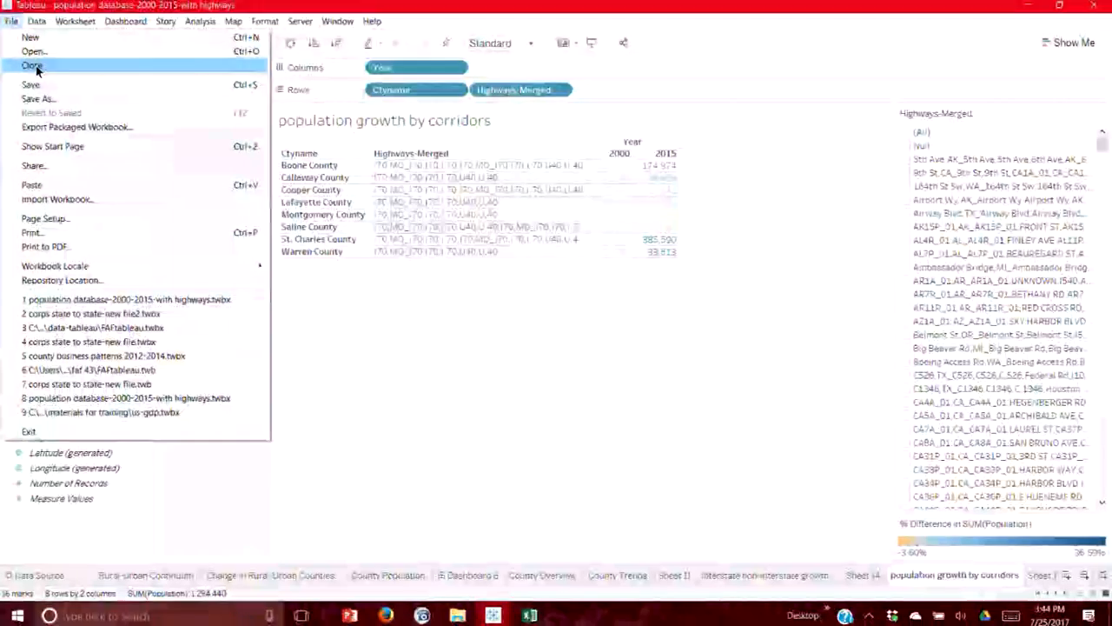
{"action": "left_click", "coordinate": [33, 66]}
{"action": "left_click", "coordinate": [587, 323]}
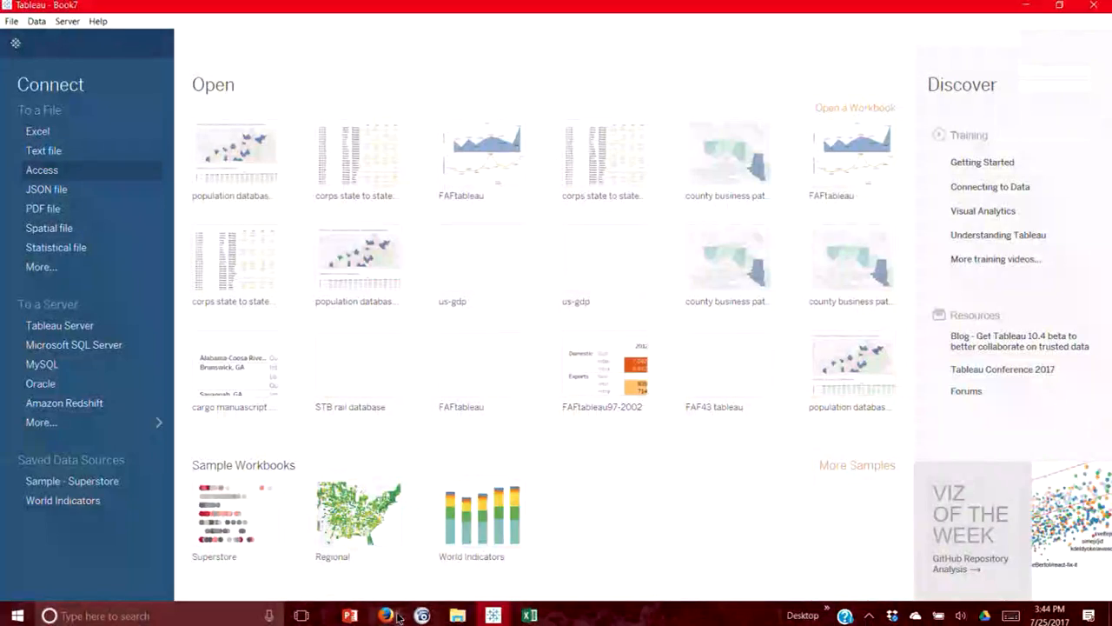
{"action": "left_click", "coordinate": [459, 618]}
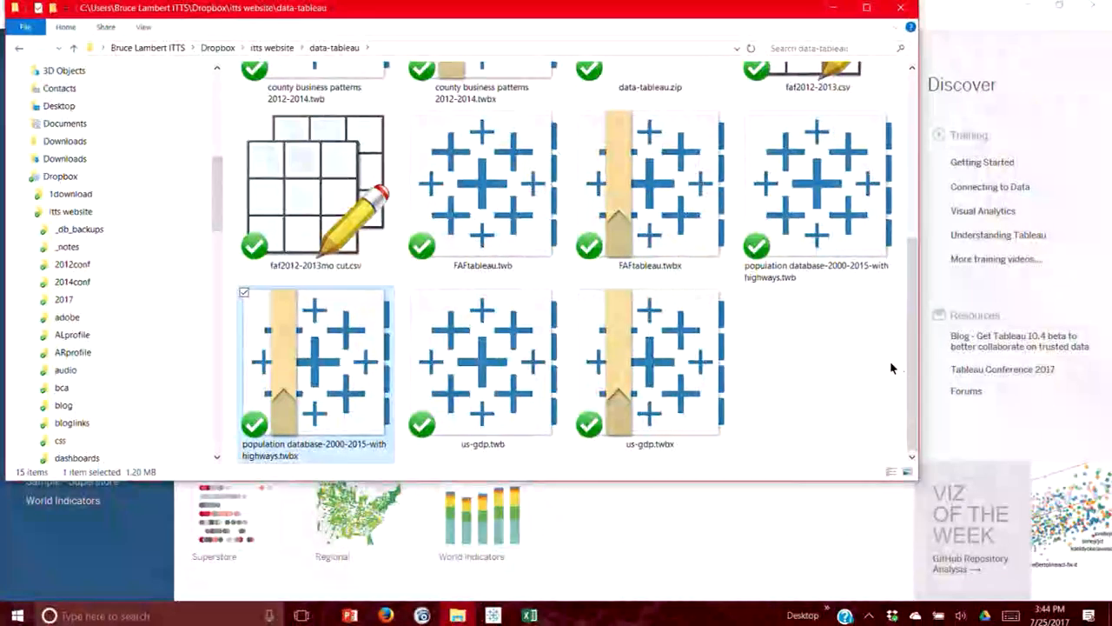
- Open the county business patterns 2012-2014 workbook from the data-tableau folder and maximize its window
{"action": "left_click_drag", "start_coordinate": [913, 350], "coordinate": [925, 223]}
{"action": "left_click", "coordinate": [470, 231]}
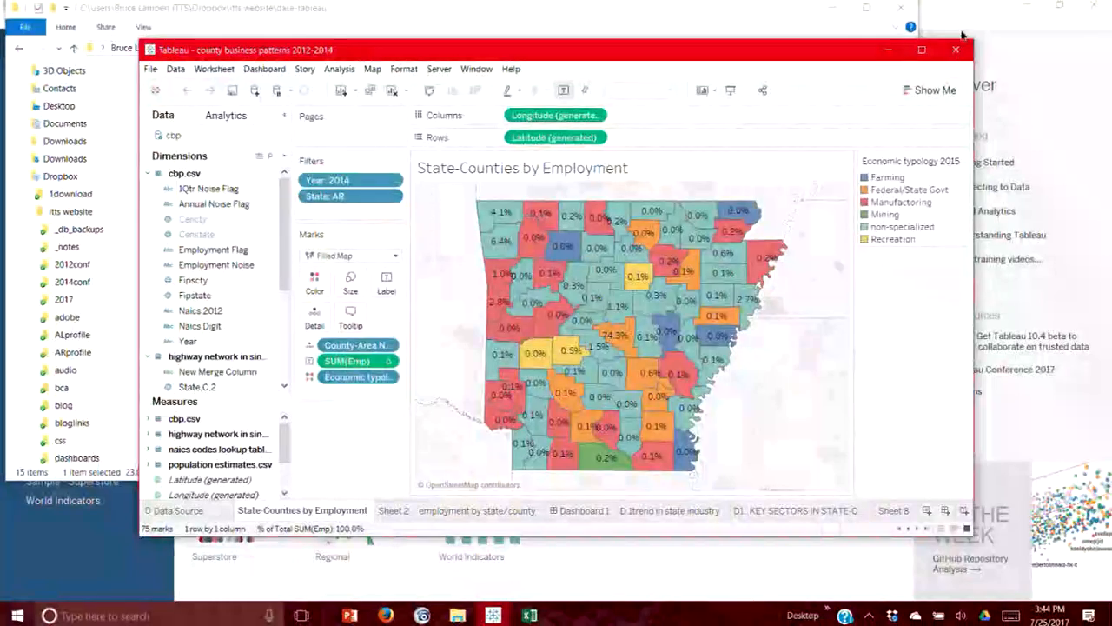
{"action": "left_click", "coordinate": [922, 51]}
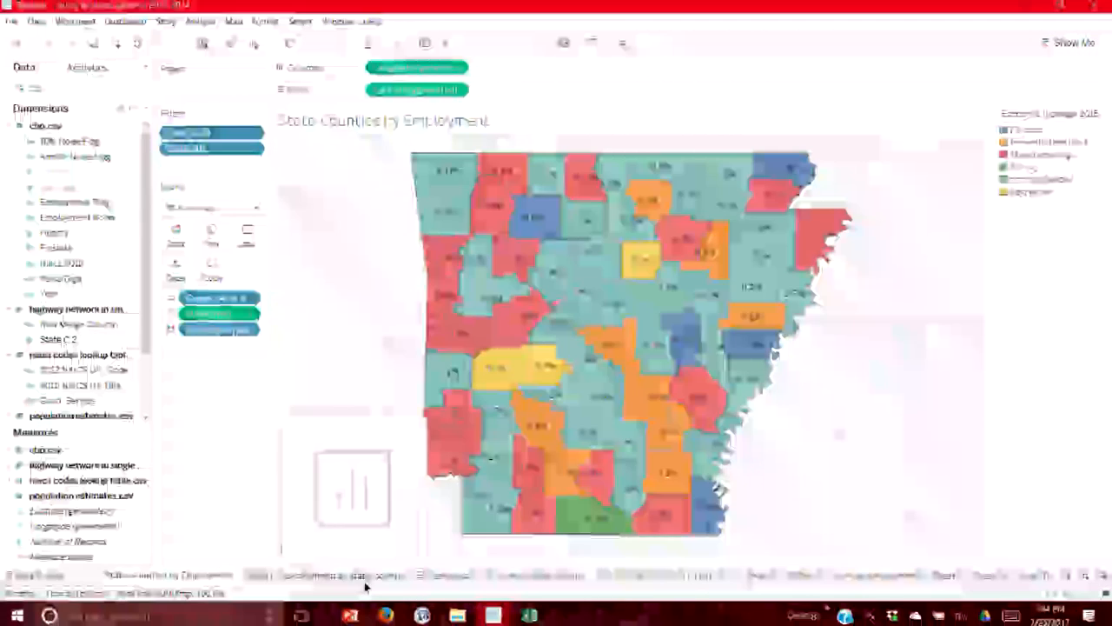
- Look over the employment by state/county worksheet and the D1. KEY SECTORS IN STATE-COUNTY GEOGRAPHY map
{"action": "left_click", "coordinate": [363, 577]}
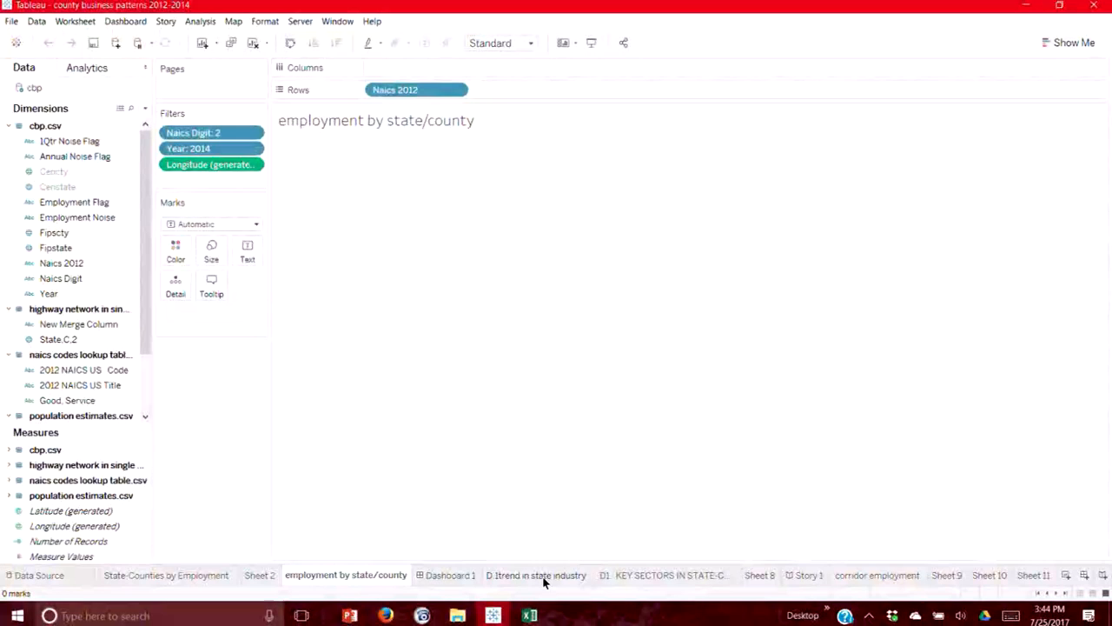
{"action": "mouse_move", "coordinate": [553, 580]}
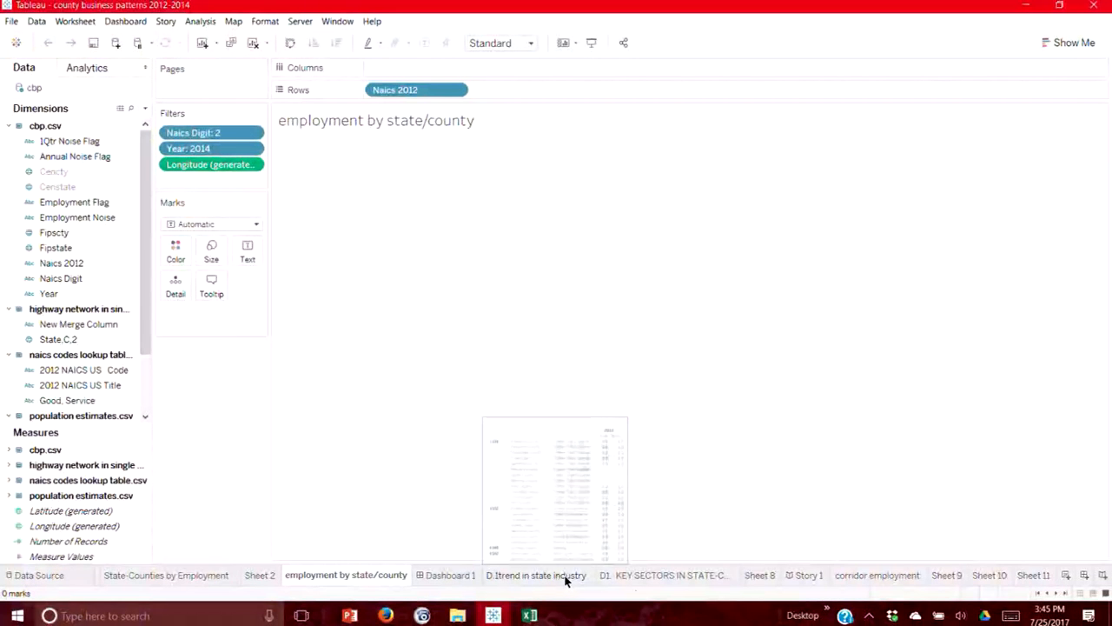
{"action": "left_click", "coordinate": [667, 576]}
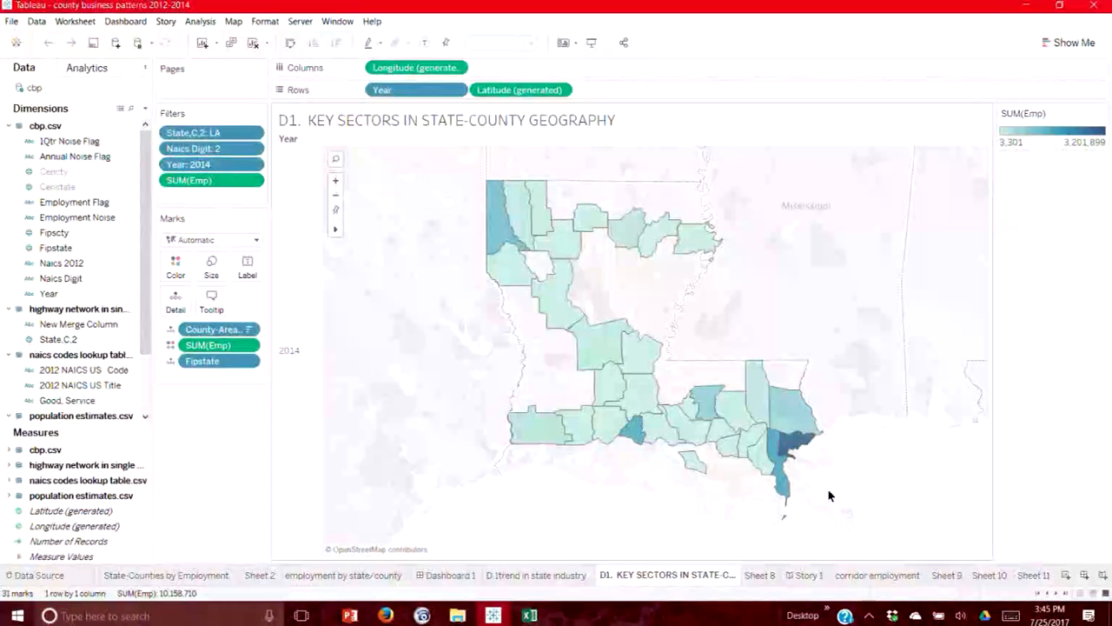
{"action": "mouse_move", "coordinate": [782, 411]}
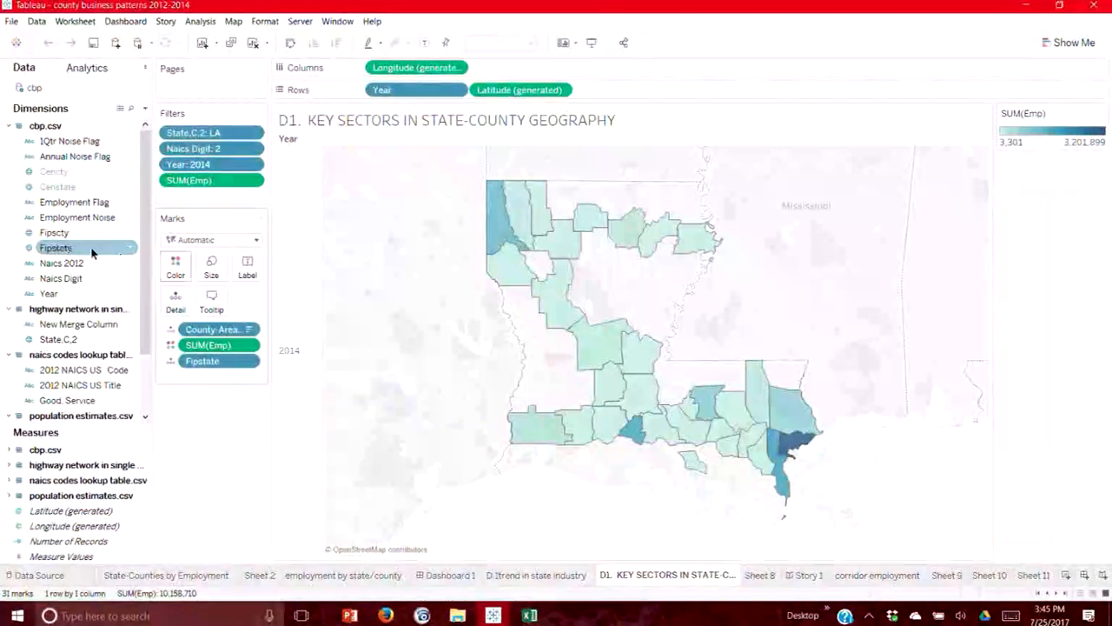
- Add a blank worksheet, return to State-Counties by Employment, and briefly highlight the Recreation counties on its map
{"action": "left_click", "coordinate": [1067, 575]}
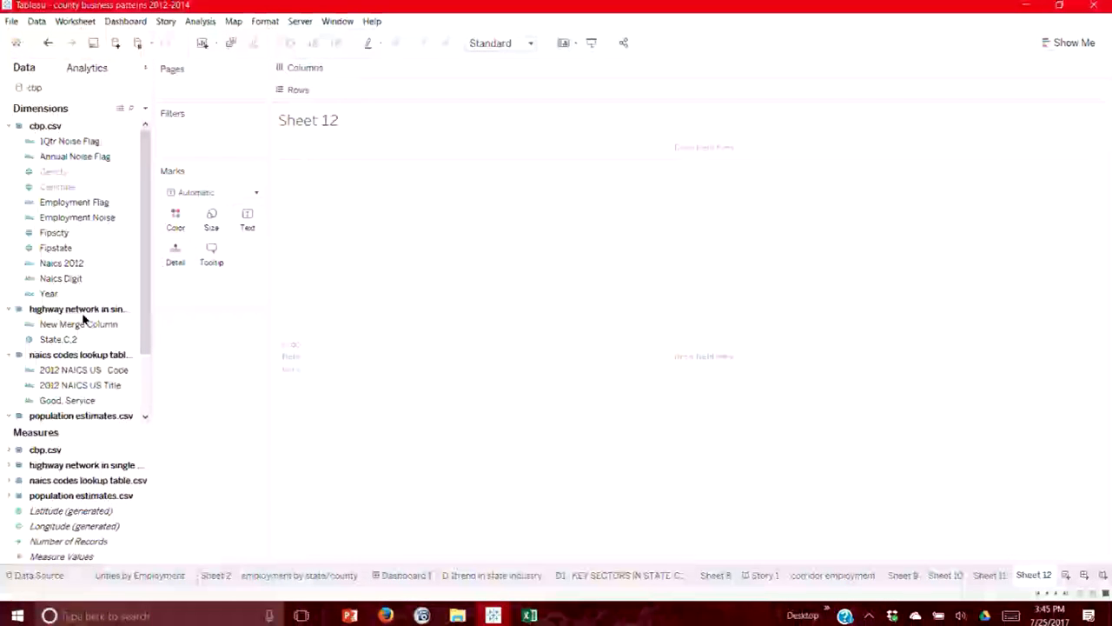
{"action": "left_click", "coordinate": [122, 584]}
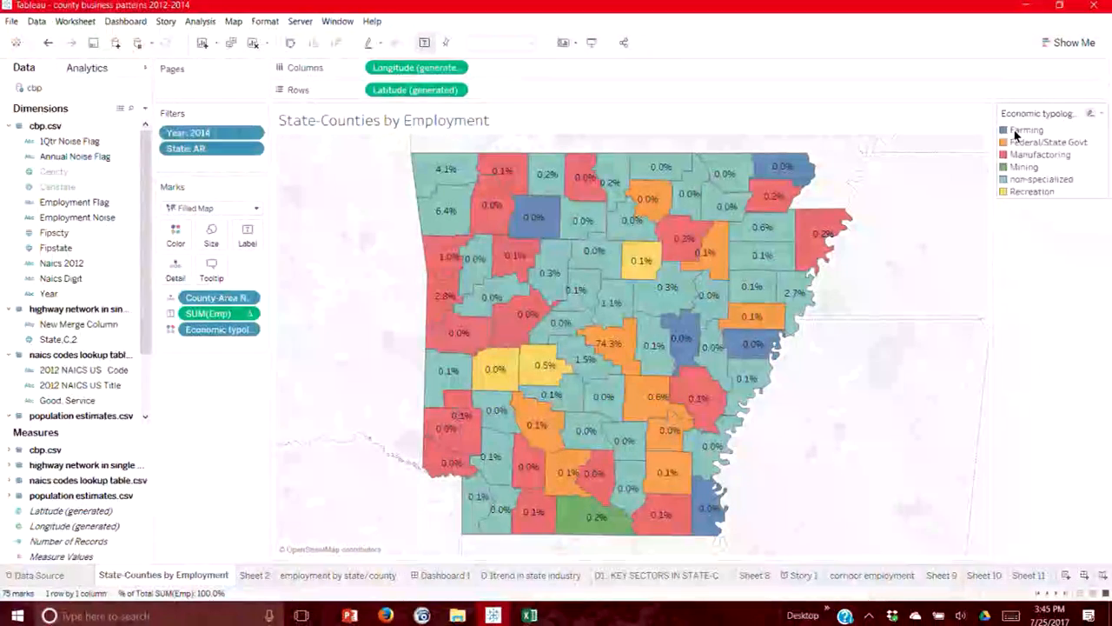
{"action": "left_click", "coordinate": [1018, 192]}
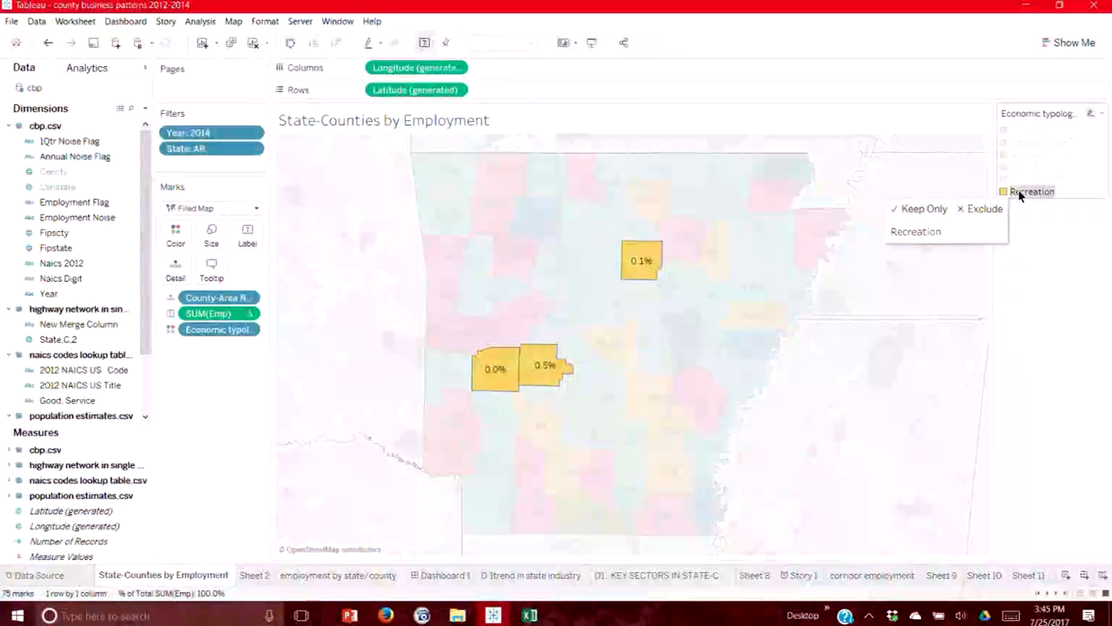
{"action": "left_click", "coordinate": [1022, 189]}
- On the D.1trend in state industry worksheet, change the State filter to LA only
{"action": "left_click", "coordinate": [255, 575]}
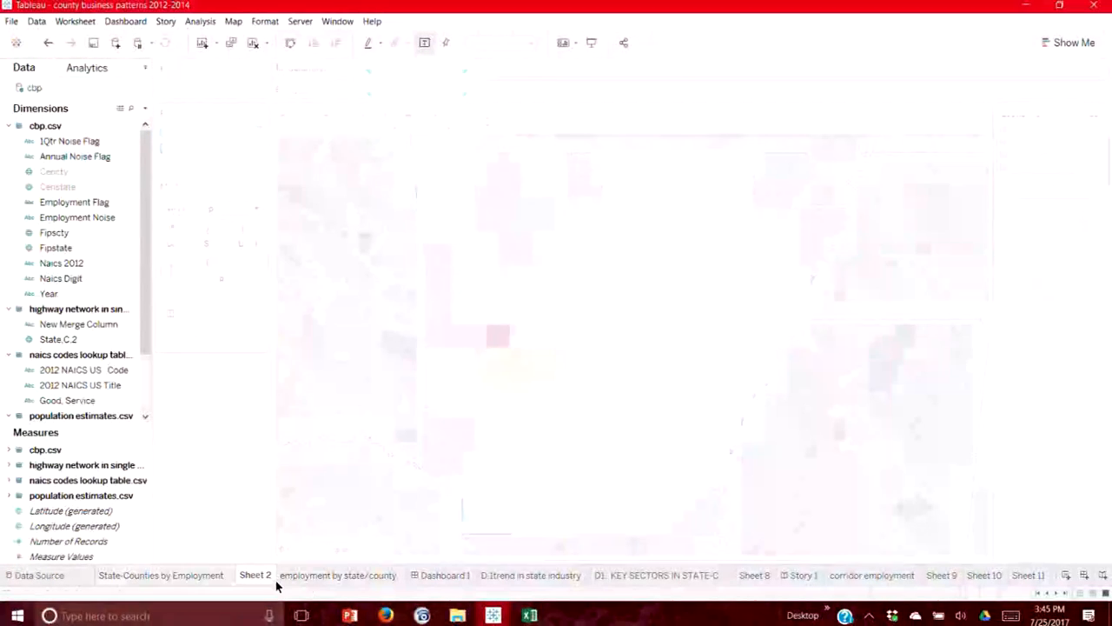
{"action": "left_click", "coordinate": [321, 577]}
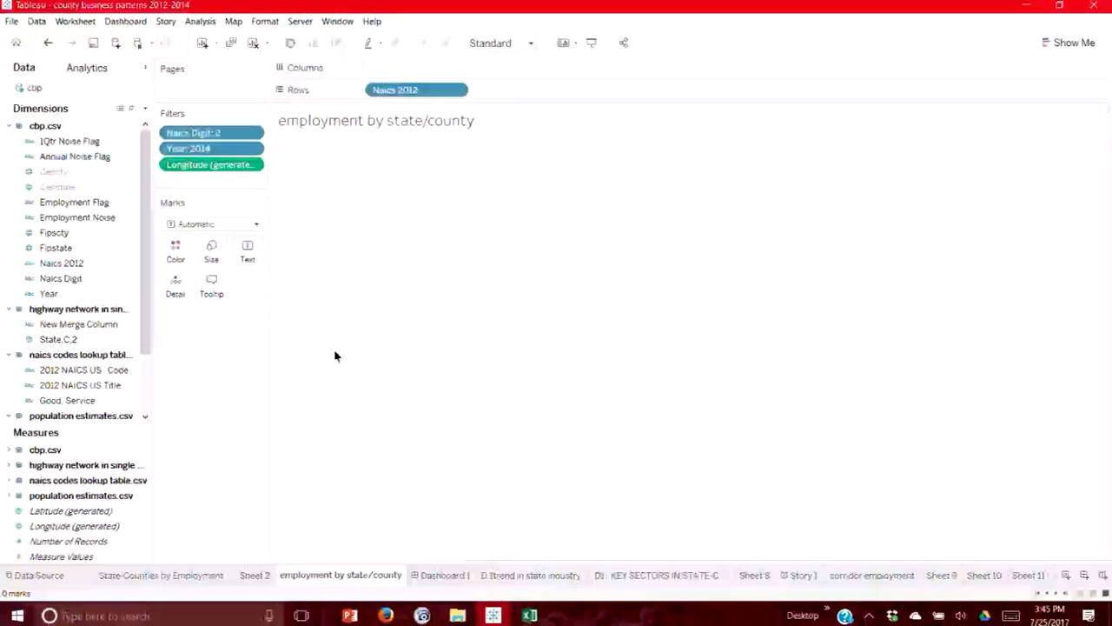
{"action": "left_click", "coordinate": [531, 574]}
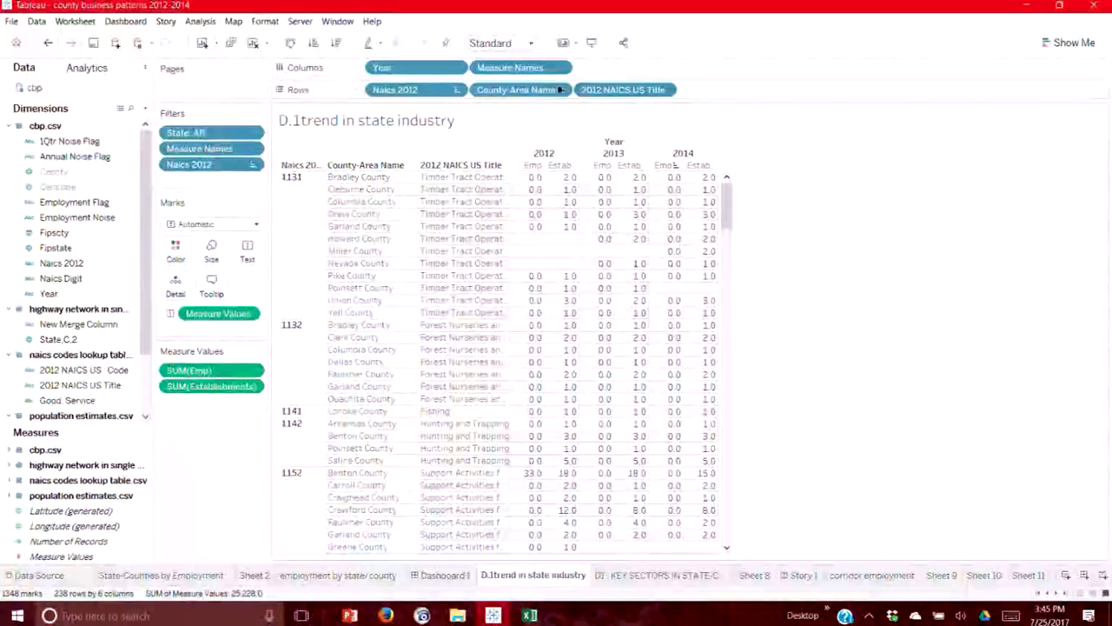
{"action": "left_click", "coordinate": [254, 132]}
{"action": "left_click", "coordinate": [246, 152]}
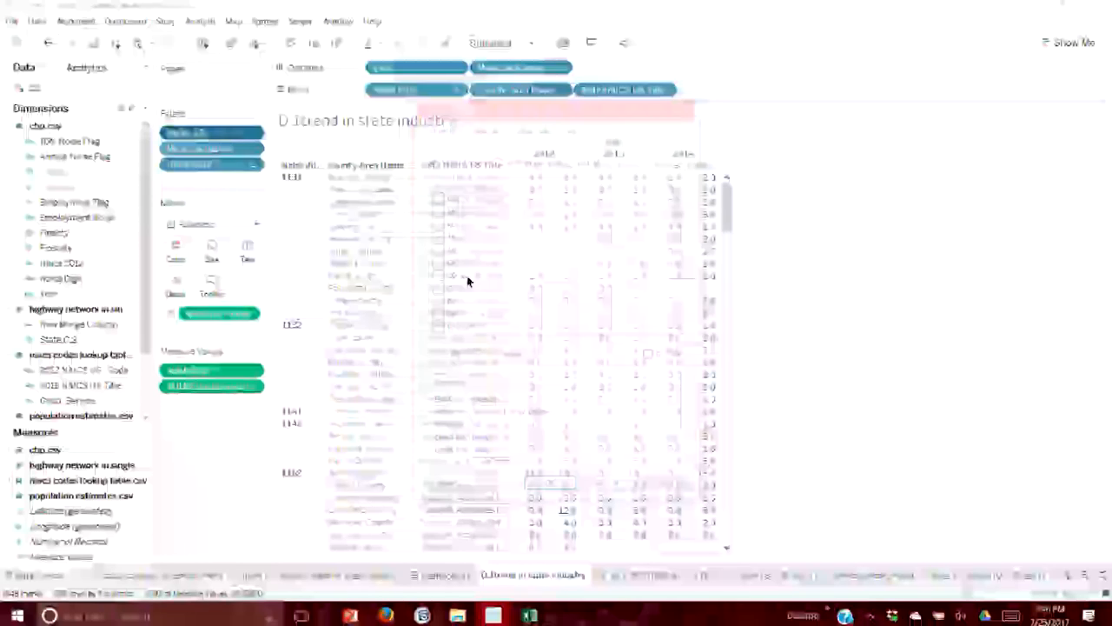
{"action": "scroll", "coordinate": [443, 295], "scroll_direction": "down", "scroll_amount": 2}
{"action": "scroll", "coordinate": [441, 317], "scroll_direction": "down", "scroll_amount": 1}
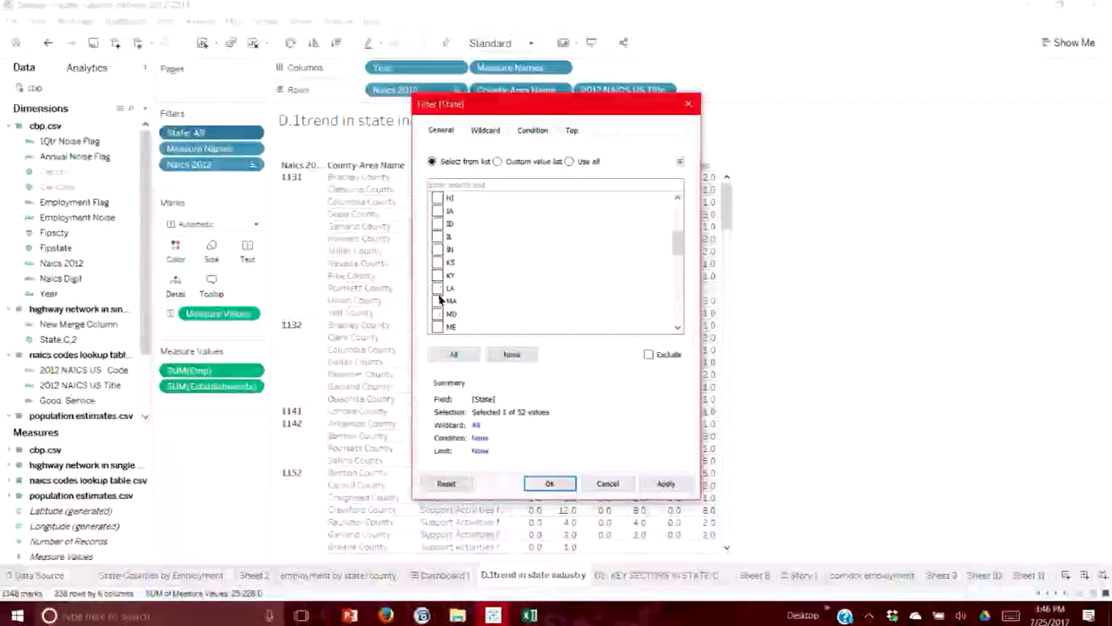
{"action": "left_click", "coordinate": [553, 485]}
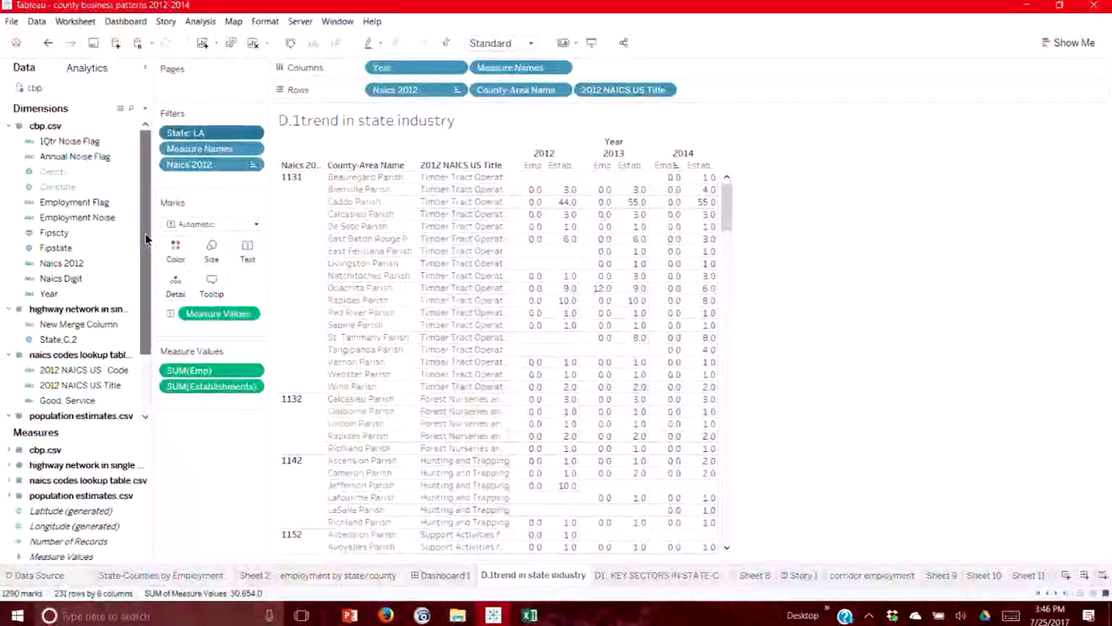
- Reorder the industry trend table's rows so 2012 NAICS US Title comes before County-Area Name
{"action": "scroll", "coordinate": [87, 280], "scroll_direction": "down", "scroll_amount": 1}
{"action": "left_click", "coordinate": [71, 340]}
{"action": "left_click_drag", "start_coordinate": [71, 344], "coordinate": [54, 361]}
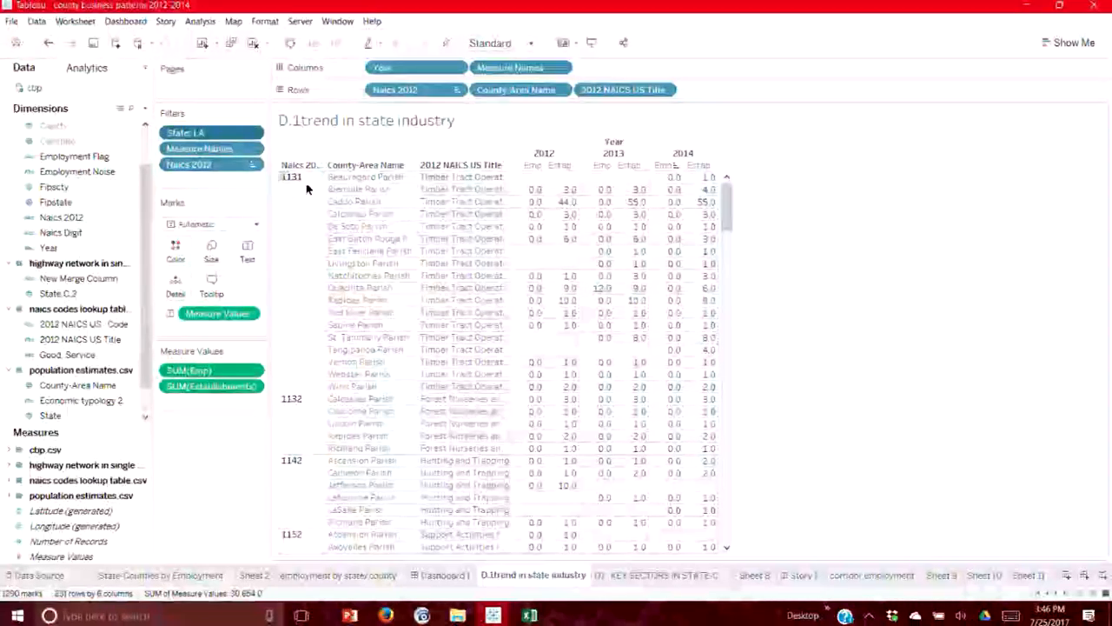
{"action": "left_click_drag", "start_coordinate": [599, 91], "coordinate": [492, 90]}
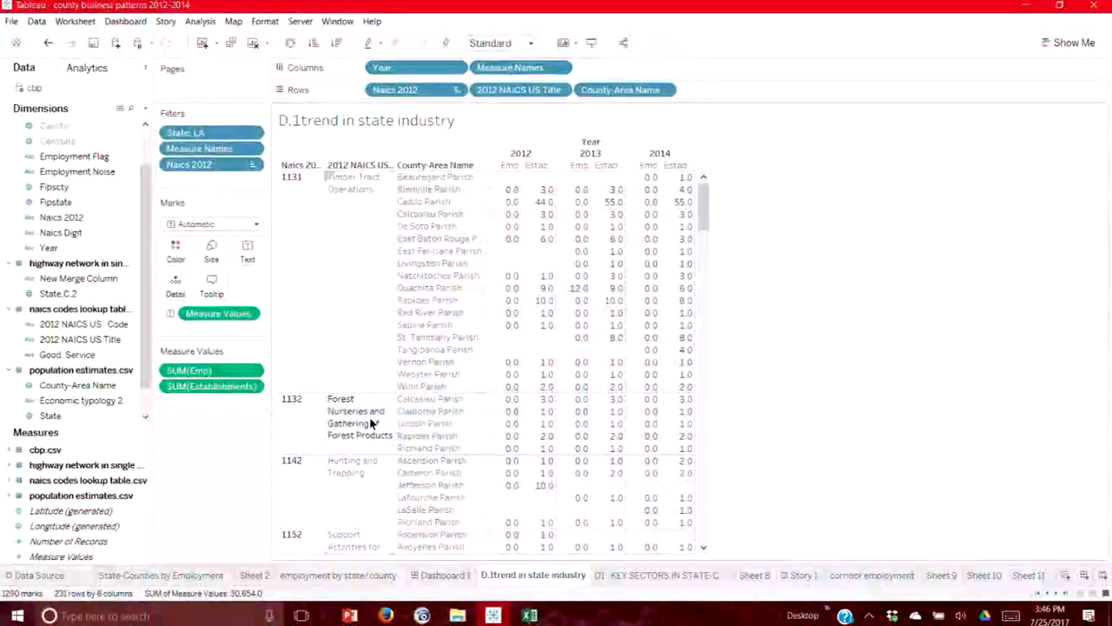
- On the D1 key sectors map, review the State,C,2 filter's general, wildcard, condition and top settings without changing them
{"action": "left_click", "coordinate": [648, 577]}
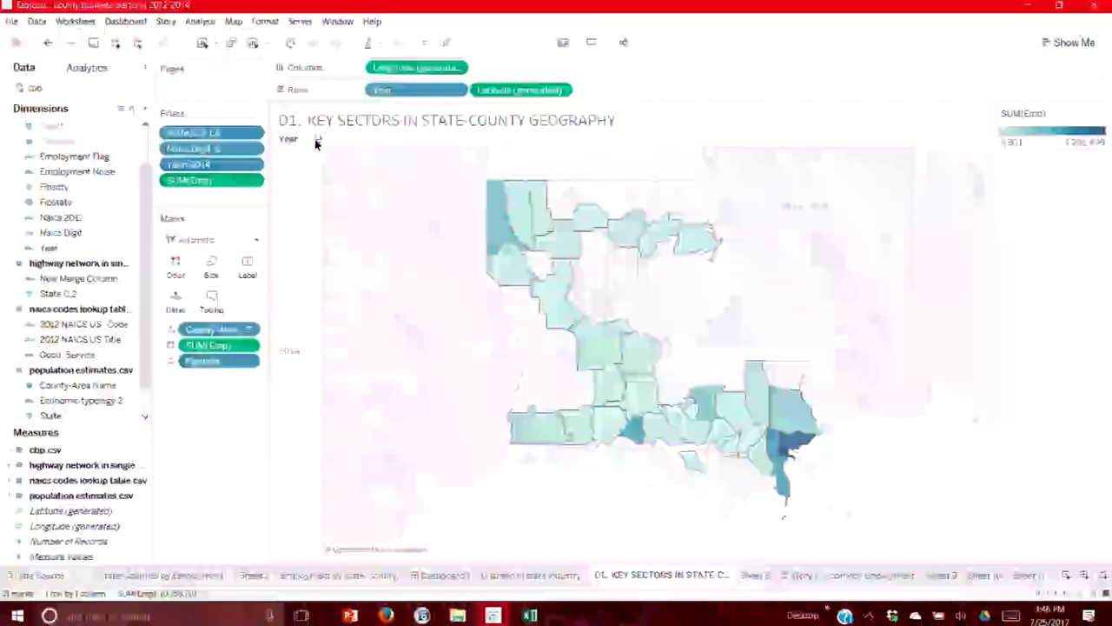
{"action": "left_click", "coordinate": [251, 133]}
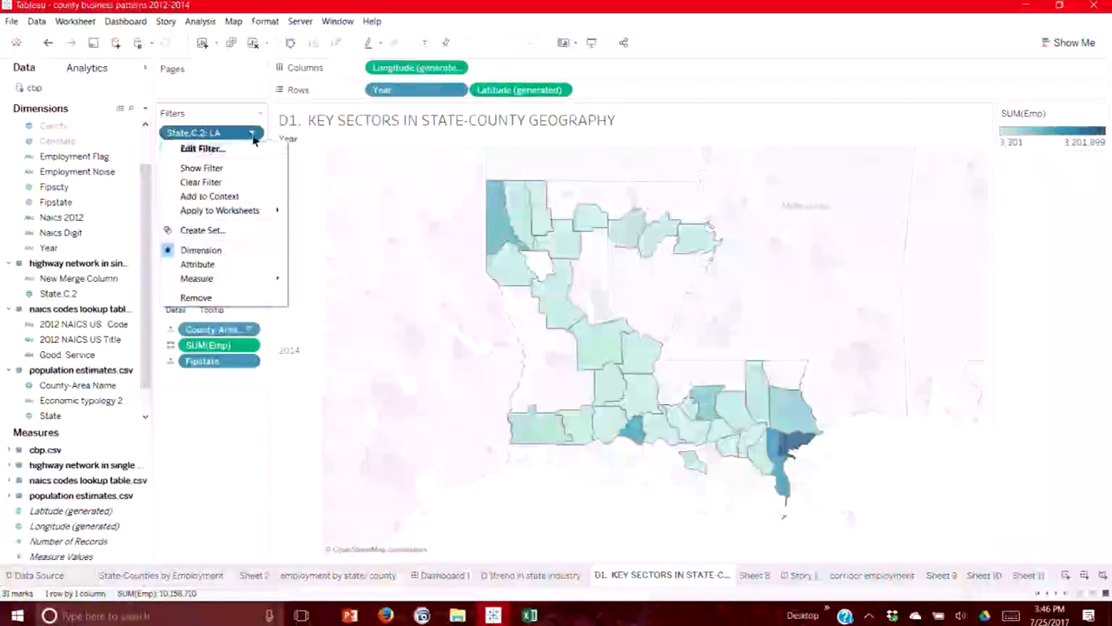
{"action": "left_click", "coordinate": [242, 150]}
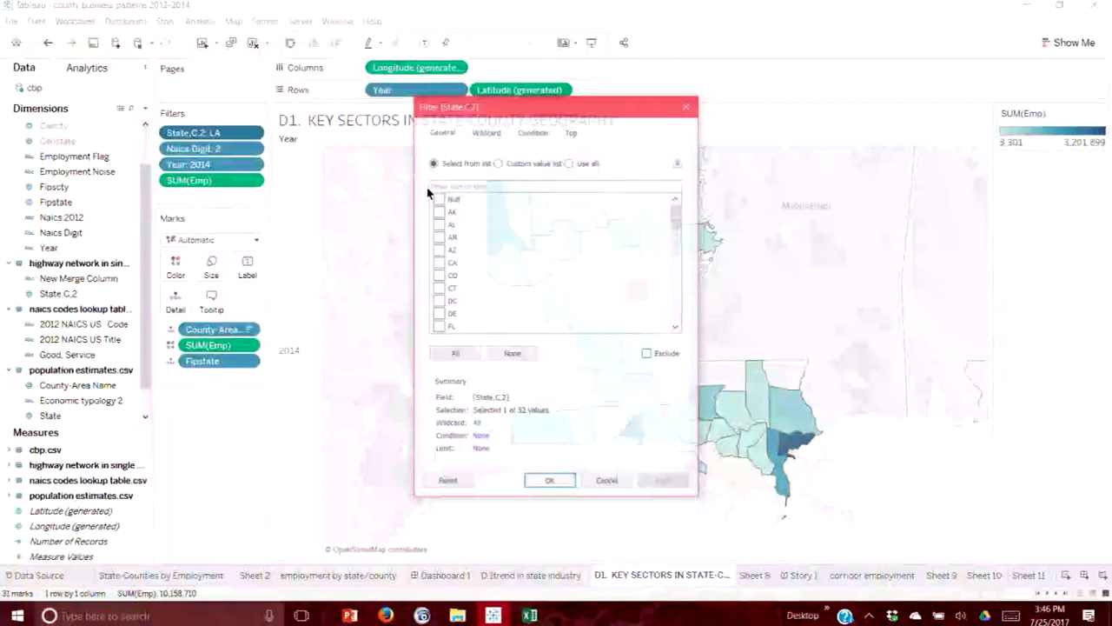
{"action": "left_click_drag", "start_coordinate": [678, 211], "coordinate": [676, 315]}
{"action": "left_click", "coordinate": [483, 131]}
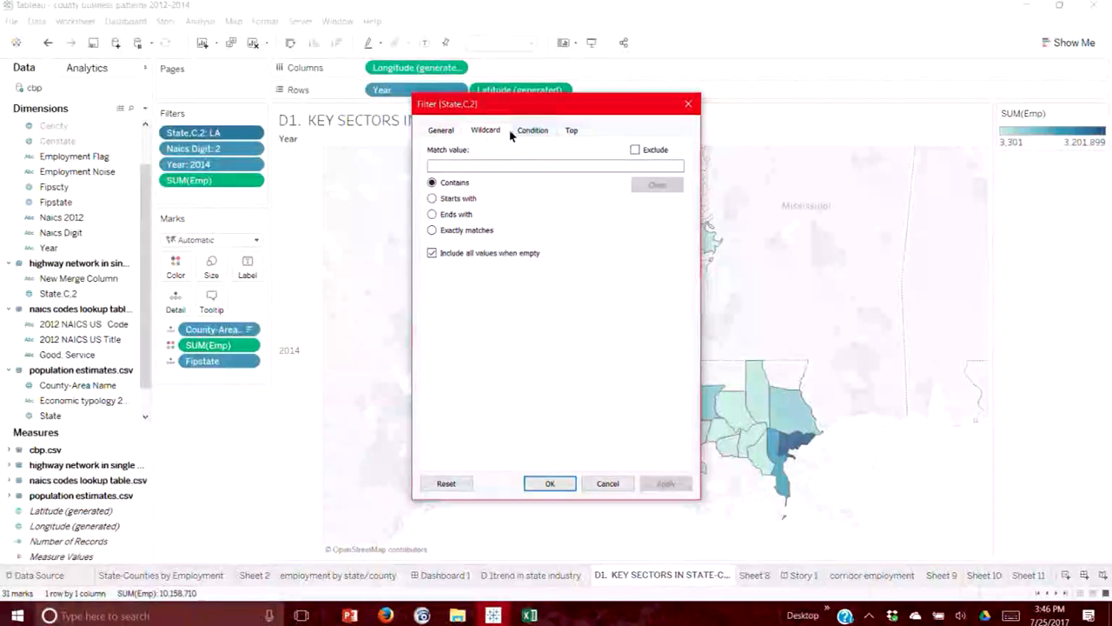
{"action": "left_click", "coordinate": [532, 131]}
{"action": "left_click", "coordinate": [571, 130]}
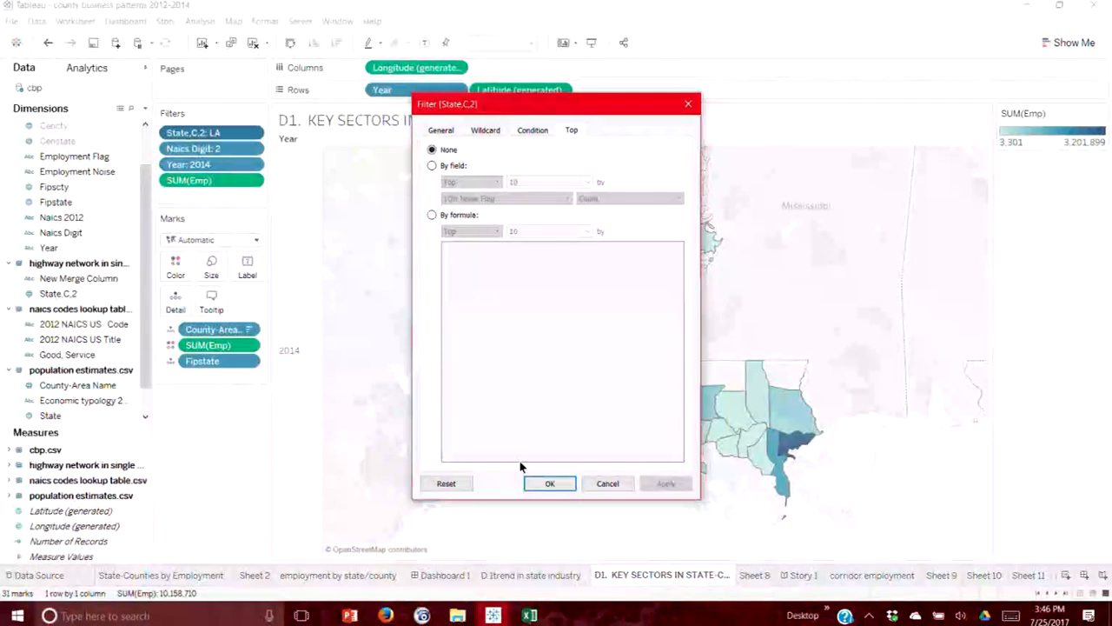
{"action": "left_click", "coordinate": [611, 484]}
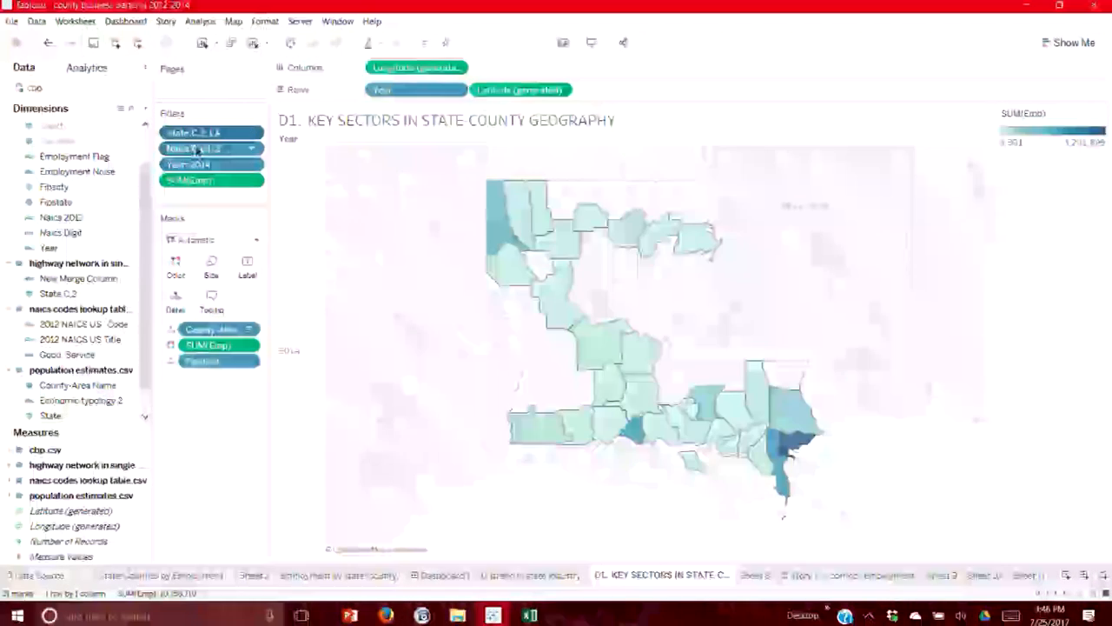
- Review the County-Area Name filter's selected parishes, close it without changes, and inspect the darkest parishes' employment details on the map
{"action": "right_click", "coordinate": [201, 136]}
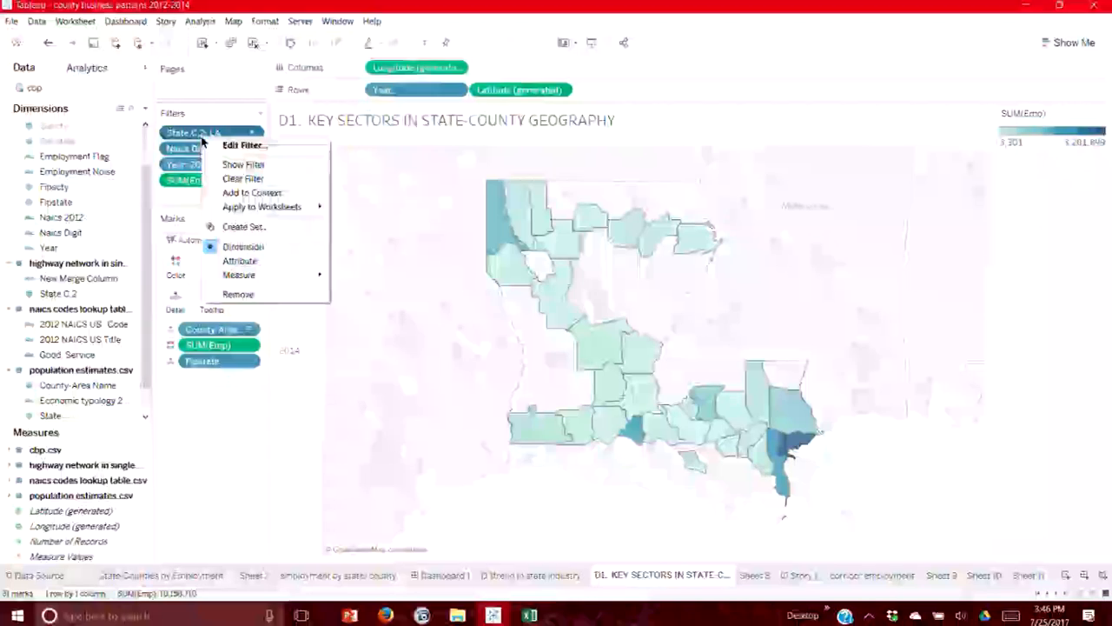
{"action": "left_click", "coordinate": [205, 143]}
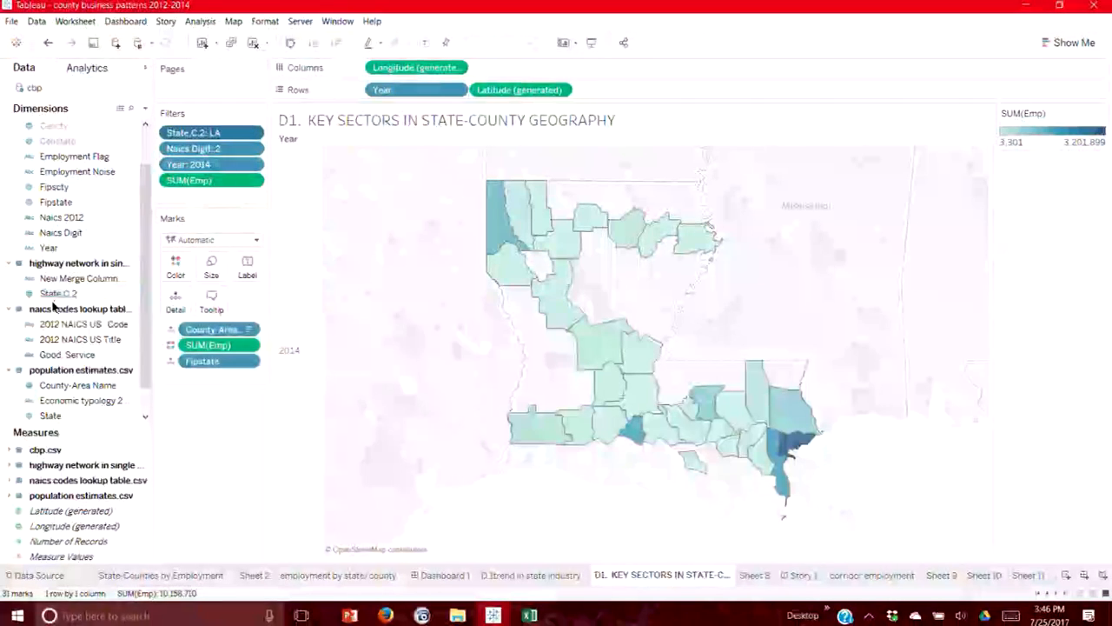
{"action": "left_click", "coordinate": [246, 330]}
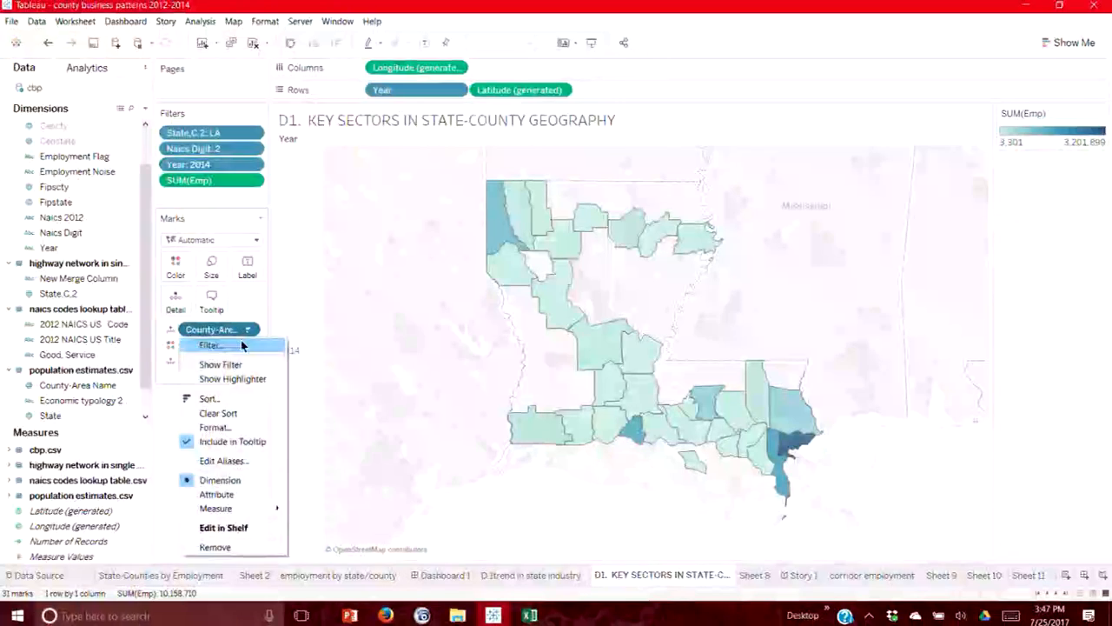
{"action": "left_click", "coordinate": [385, 371]}
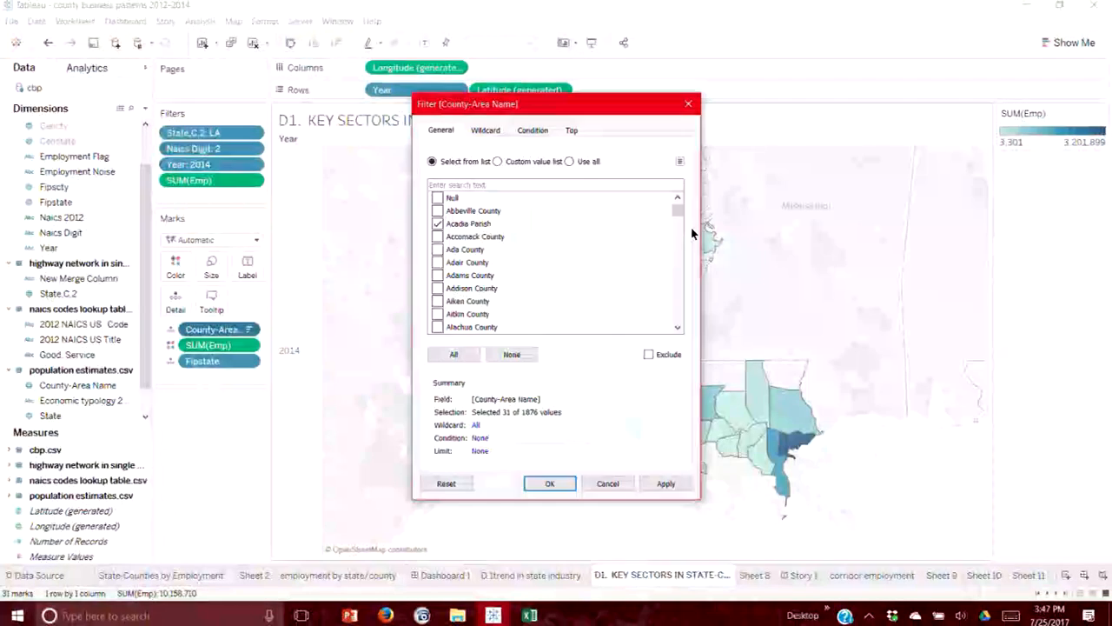
{"action": "mouse_move", "coordinate": [678, 212]}
{"action": "left_mouse_down"}
{"action": "mouse_move", "coordinate": [680, 245]}
{"action": "mouse_move", "coordinate": [667, 207]}
{"action": "left_mouse_up"}
{"action": "left_click_drag", "start_coordinate": [589, 108], "coordinate": [931, 72]}
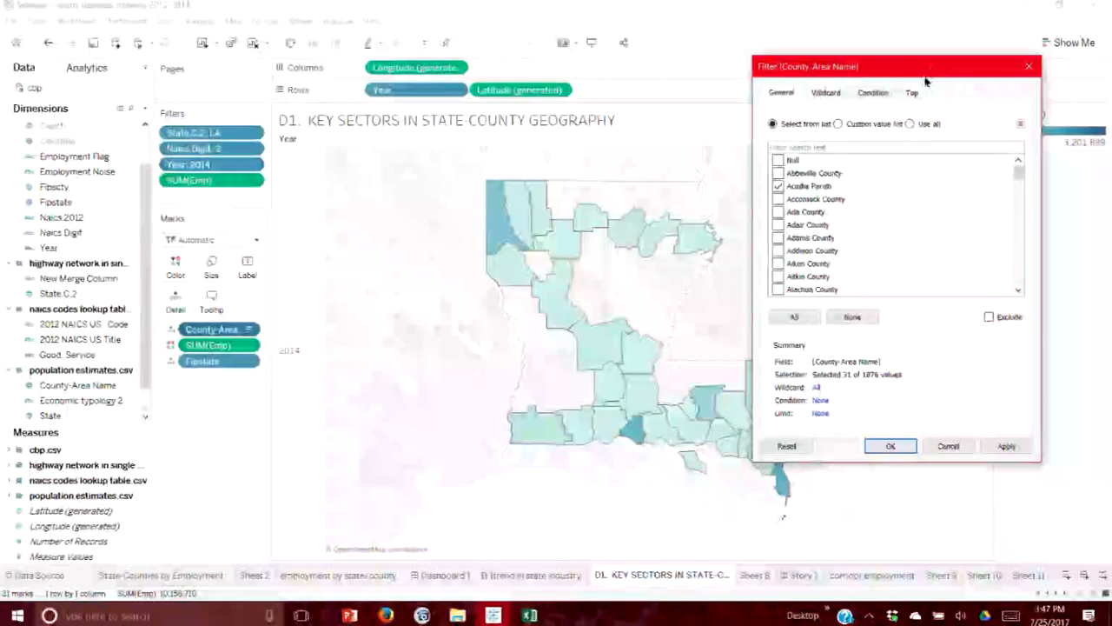
{"action": "left_click", "coordinate": [950, 446]}
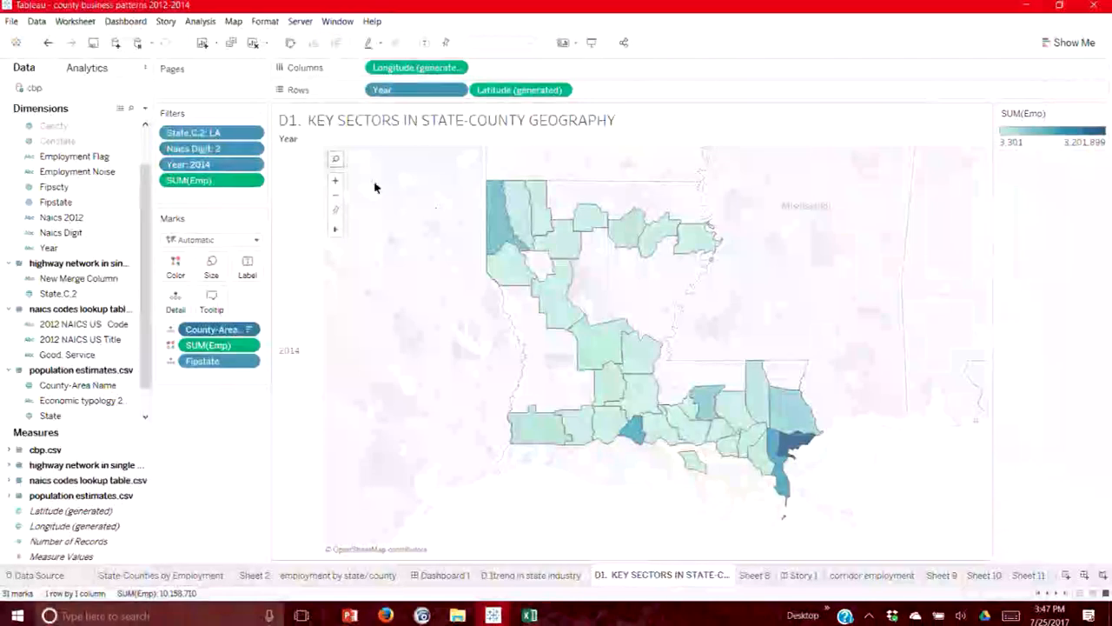
{"action": "mouse_move", "coordinate": [791, 447]}
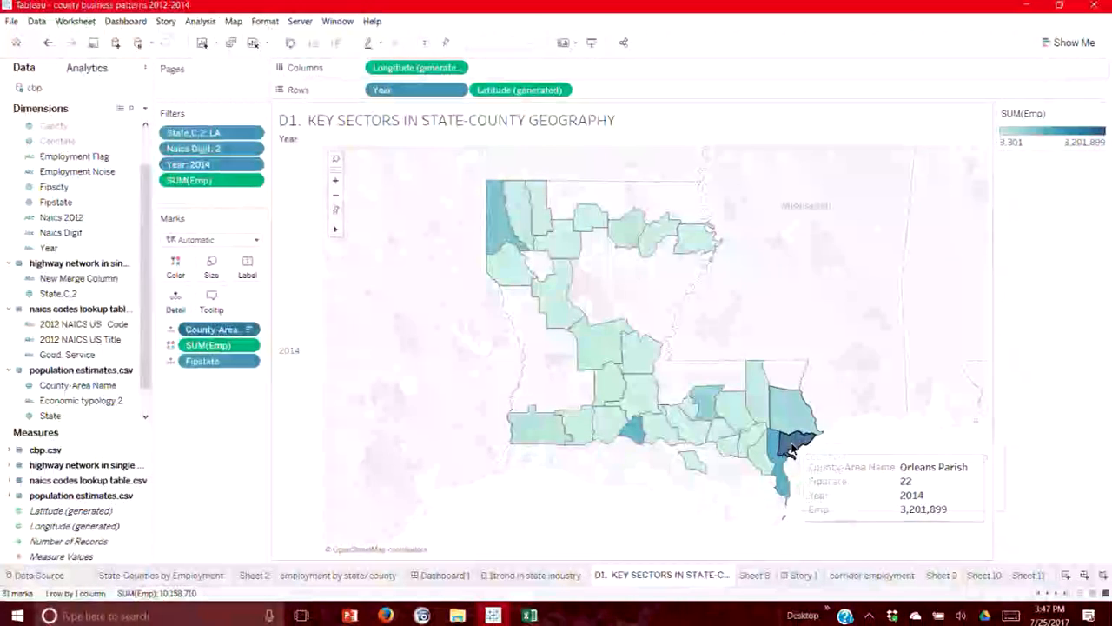
{"action": "mouse_move", "coordinate": [633, 441]}
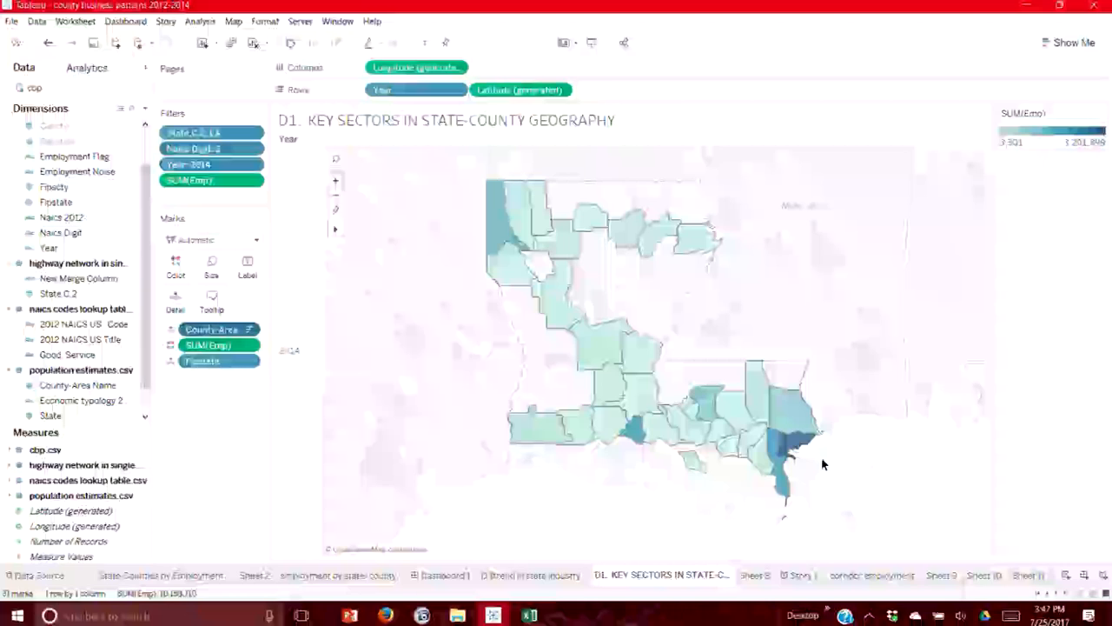
- Check the cbp data source's joined tables against the D1 key sectors map, and remove population estimates.csv from the join
{"action": "left_click", "coordinate": [28, 576]}
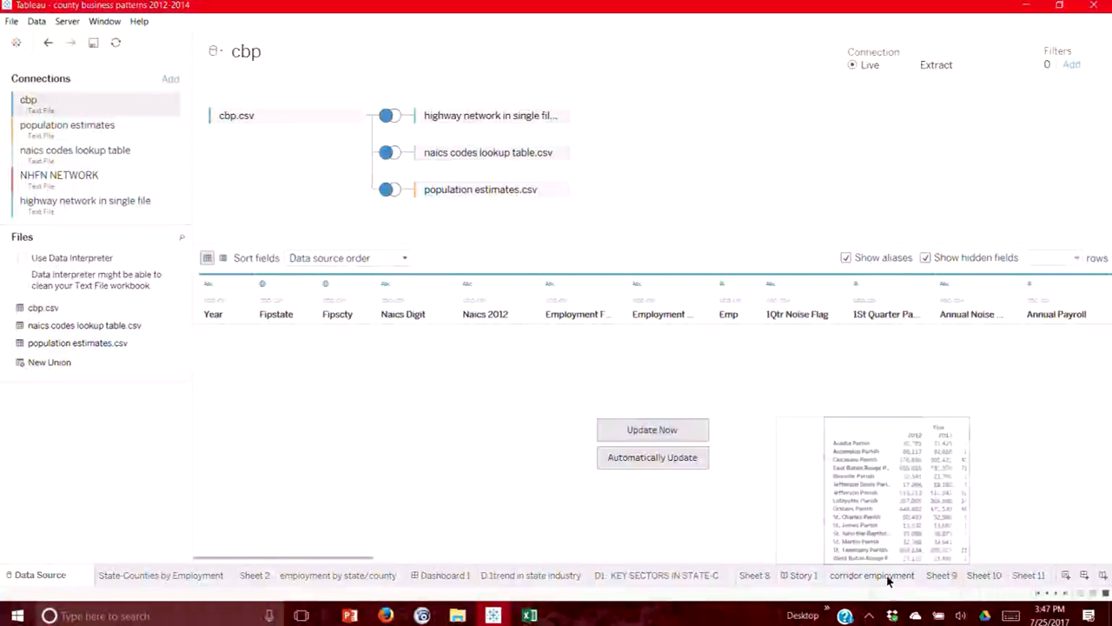
{"action": "left_click", "coordinate": [653, 575]}
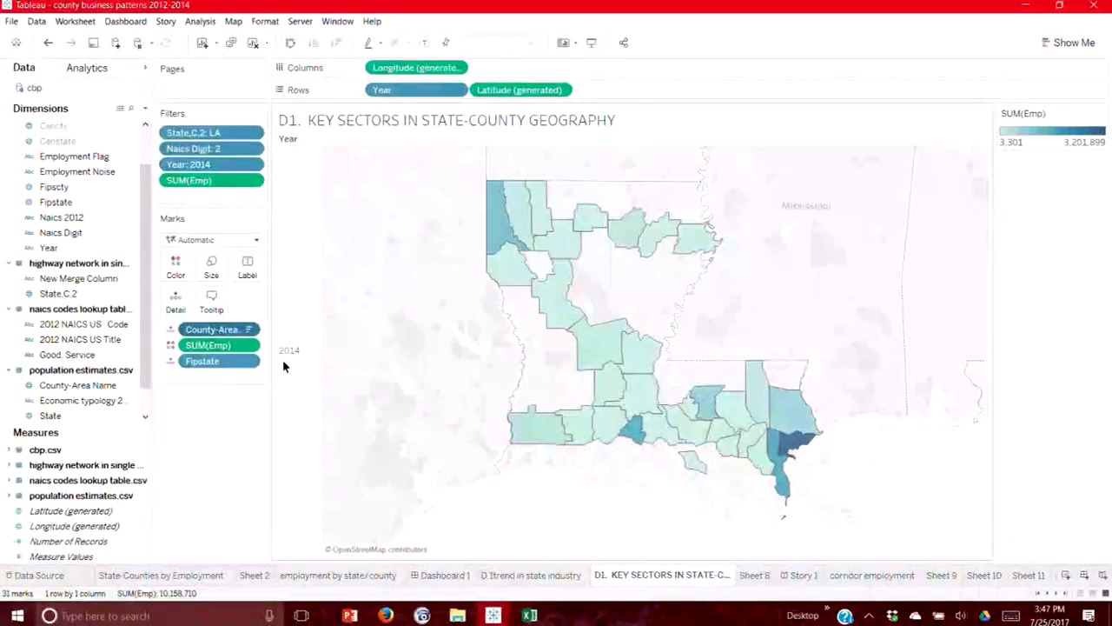
{"action": "left_click", "coordinate": [35, 574]}
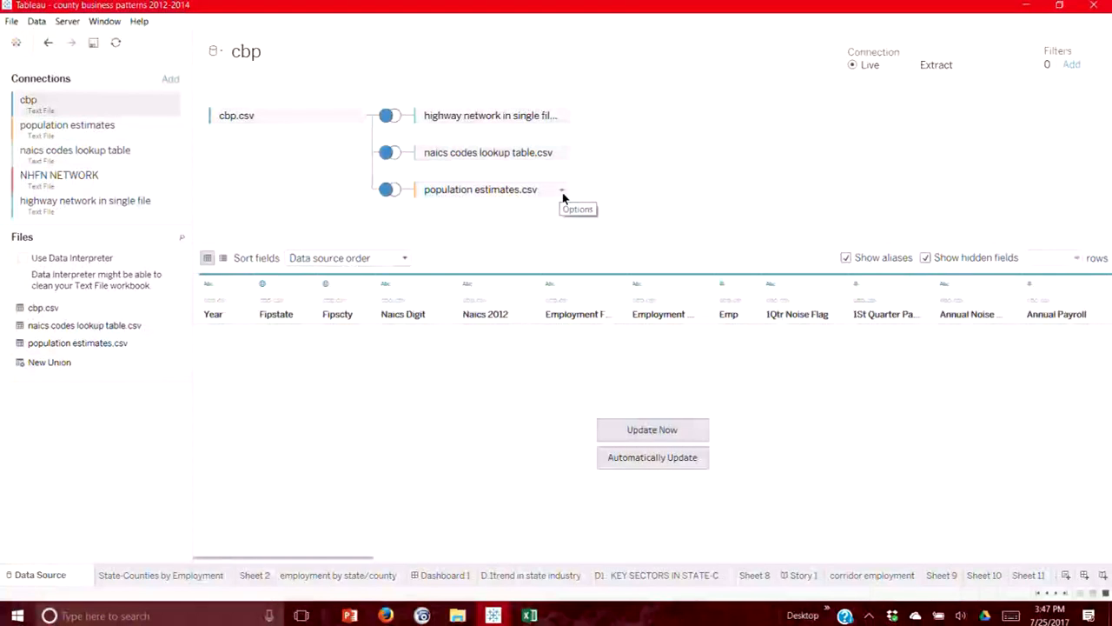
{"action": "left_click", "coordinate": [561, 190]}
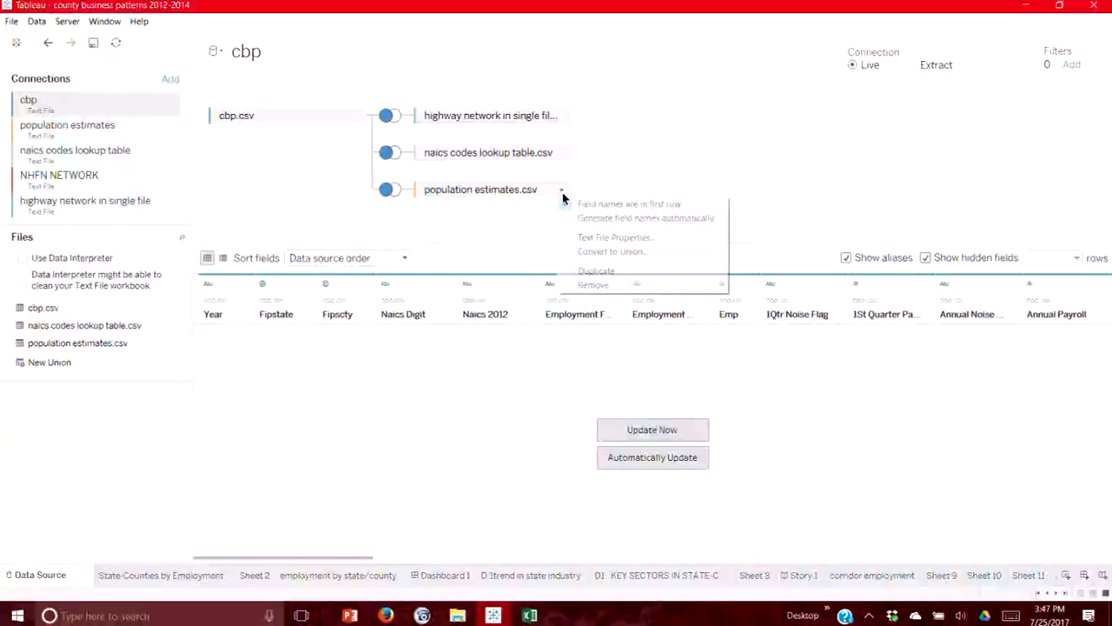
{"action": "left_click", "coordinate": [591, 280]}
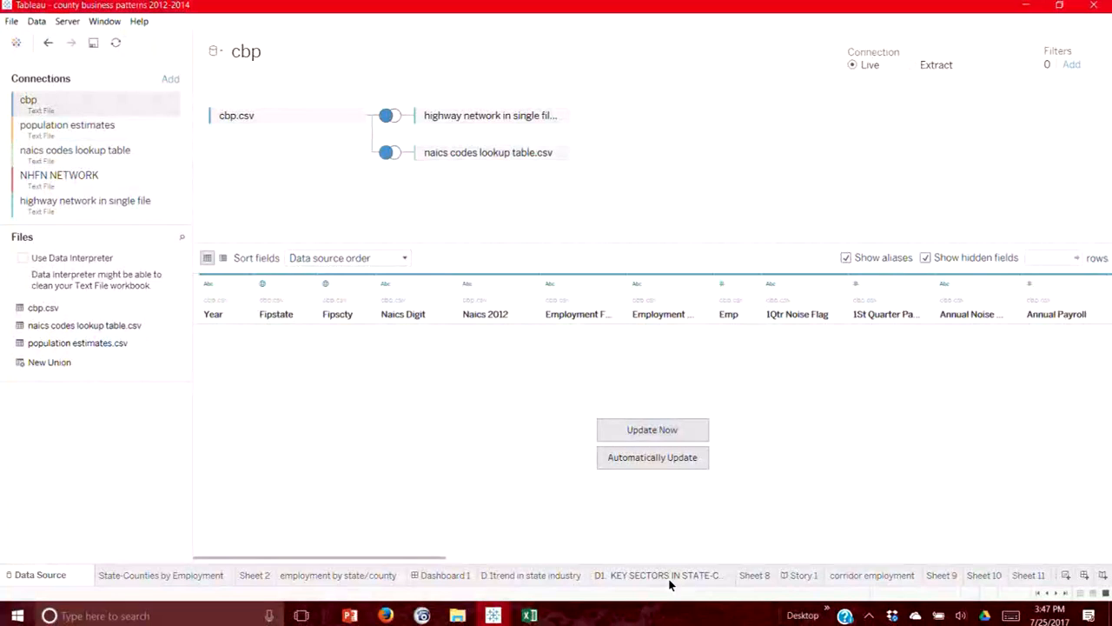
- Check the County-Area Name field on the D1 key sectors map and refresh the cbp data source
{"action": "left_click", "coordinate": [668, 575]}
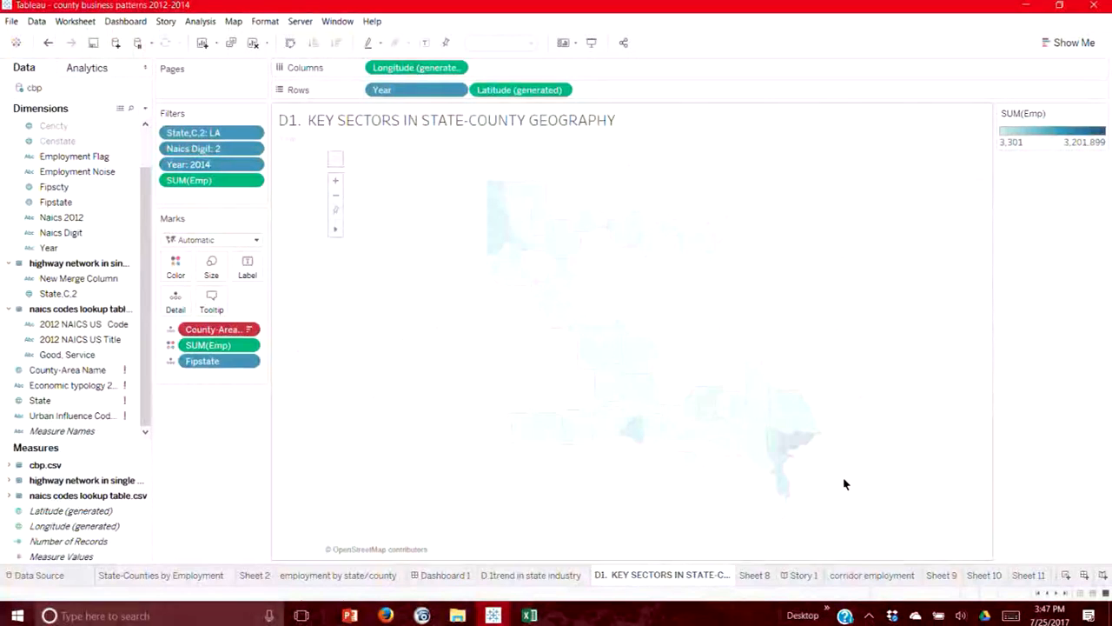
{"action": "left_click", "coordinate": [250, 329]}
{"action": "left_click", "coordinate": [285, 230]}
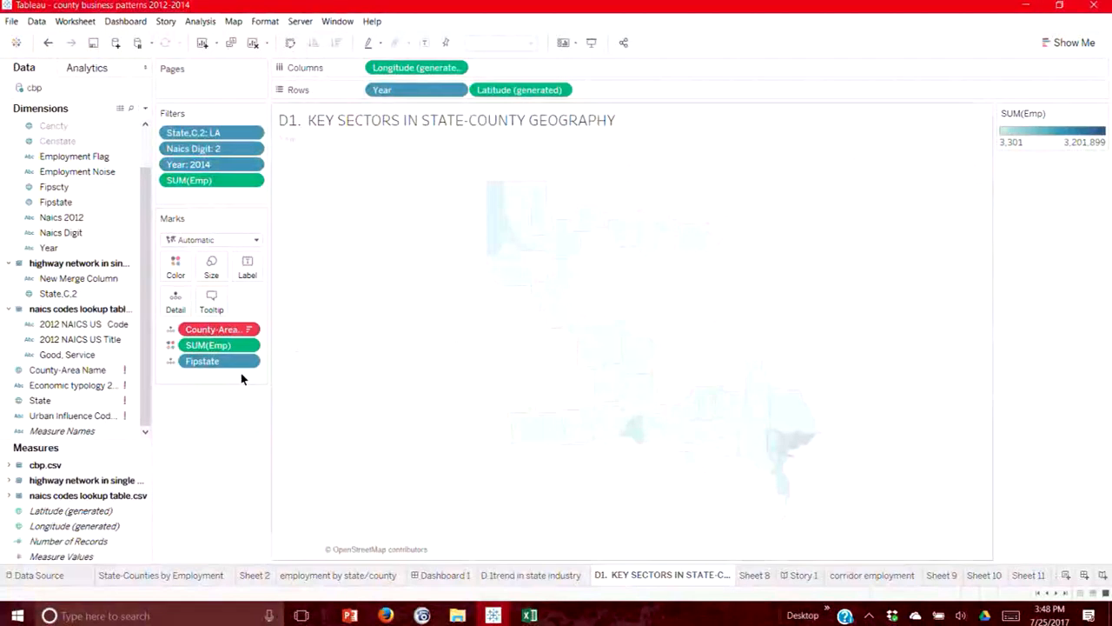
{"action": "left_click", "coordinate": [39, 576]}
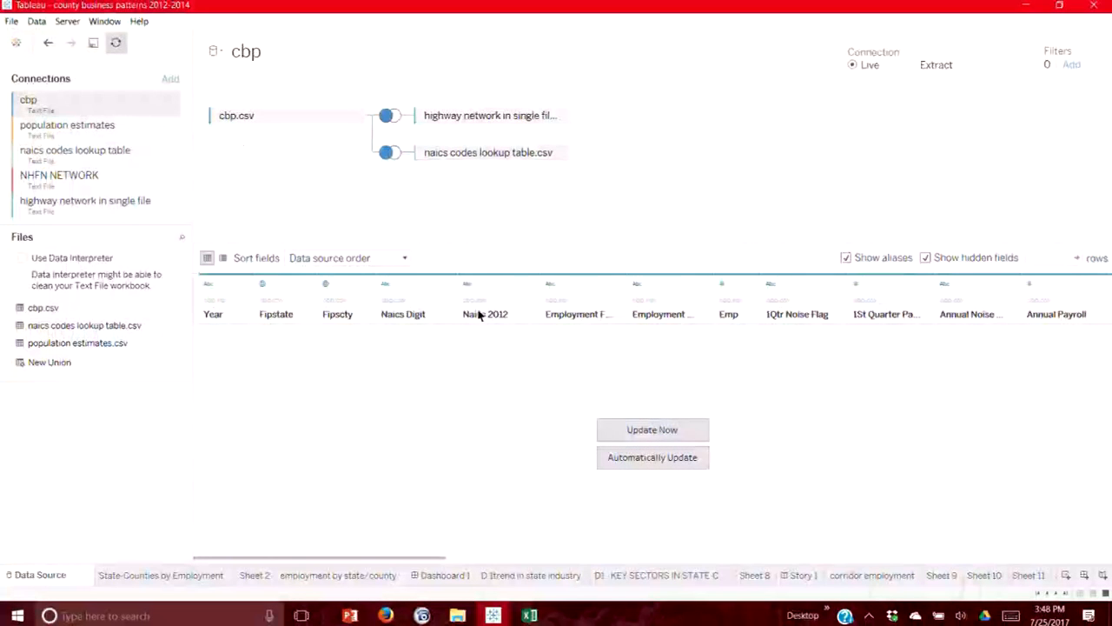
{"action": "left_click", "coordinate": [118, 45]}
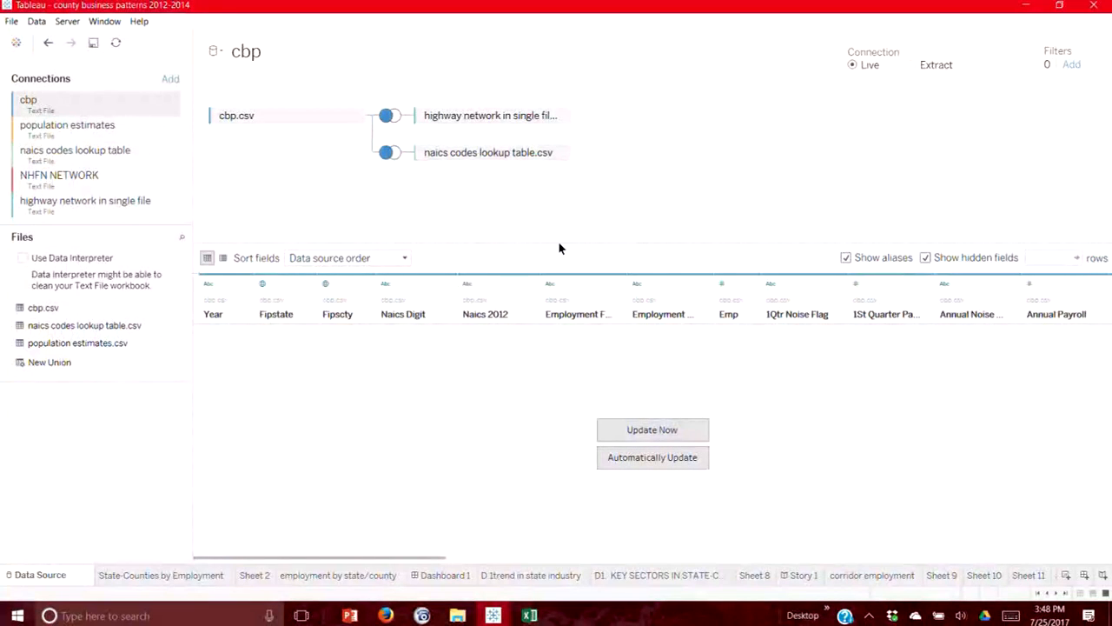
- On the D1 key sectors map, remove the broken County-Area Name field from the marks
{"action": "left_click", "coordinate": [685, 574]}
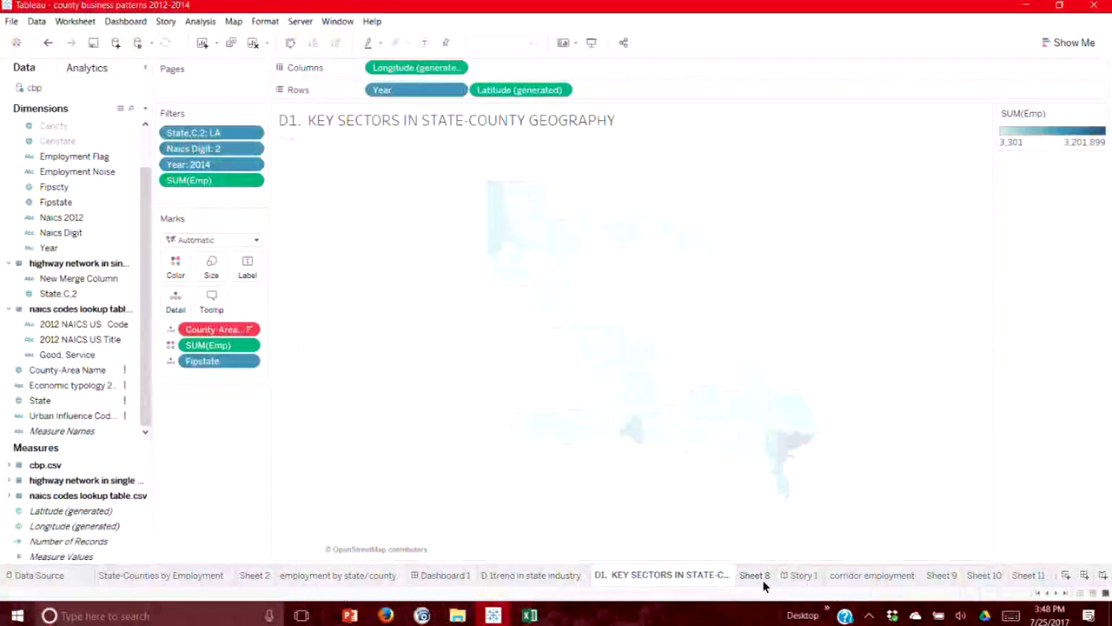
{"action": "right_click", "coordinate": [229, 330]}
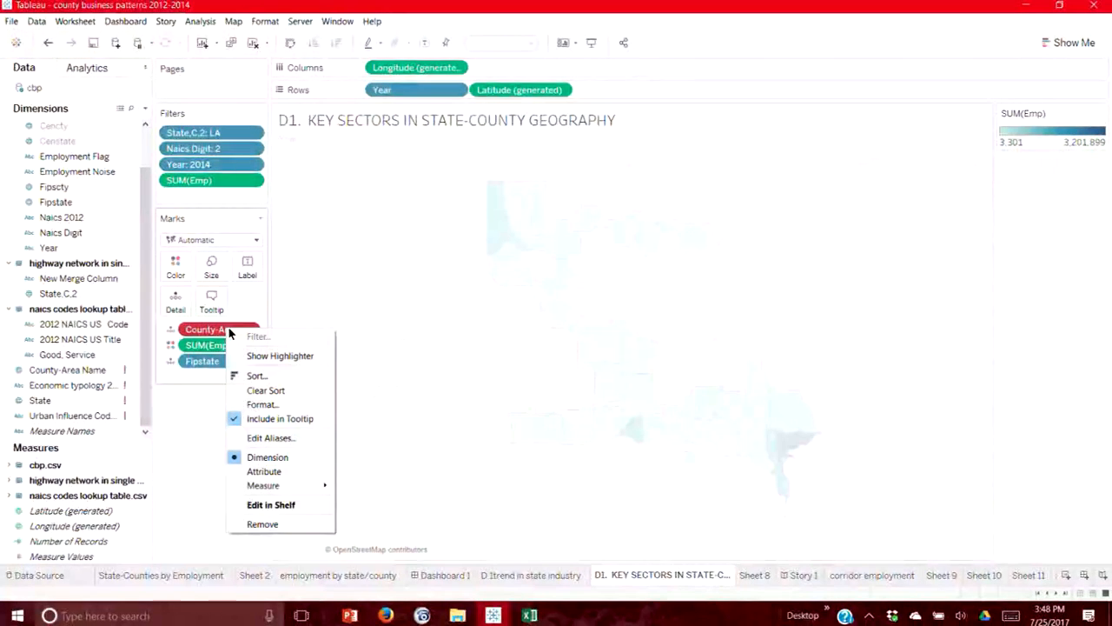
{"action": "left_click", "coordinate": [275, 524]}
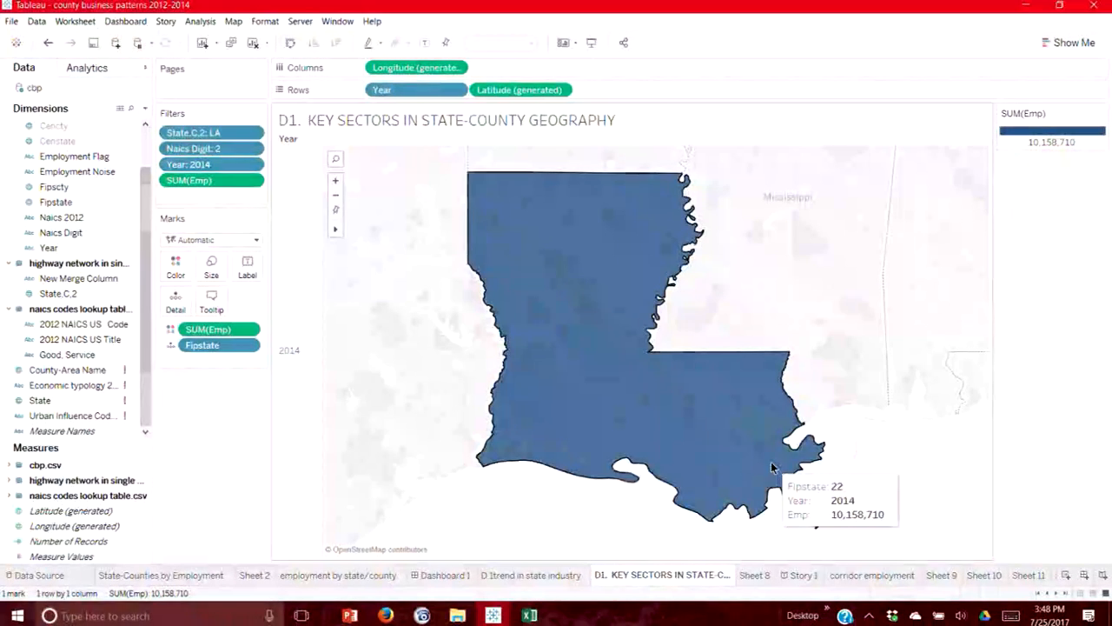
- Review the remaining joined tables and the corridor employment, Sheet 9 and Sheet 10 worksheets for effects of the removed table
{"action": "left_click", "coordinate": [35, 574]}
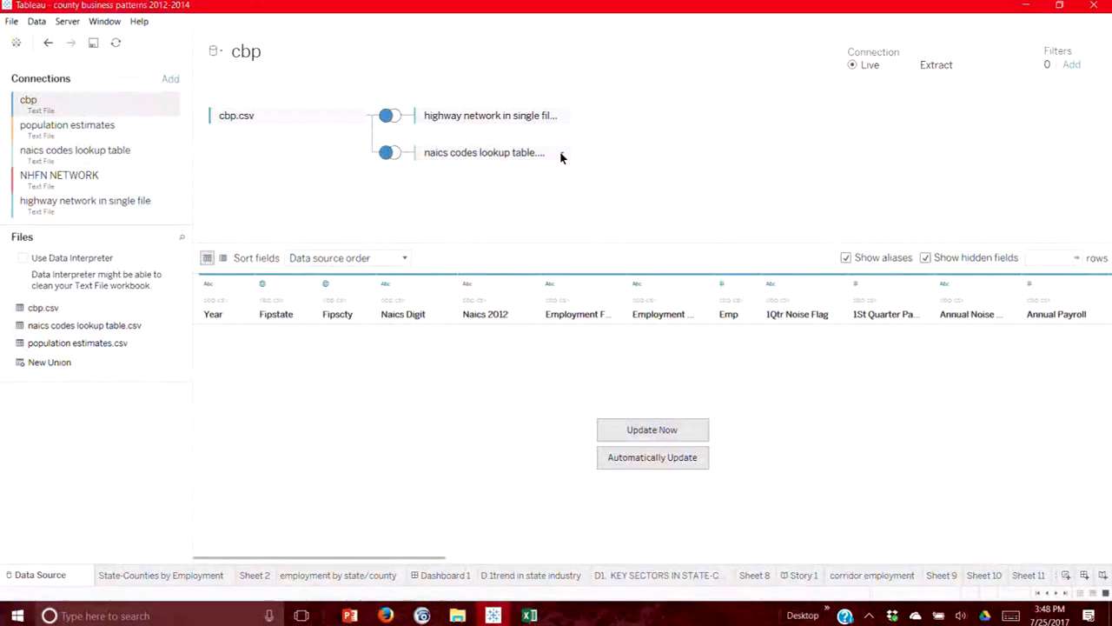
{"action": "left_click", "coordinate": [867, 576]}
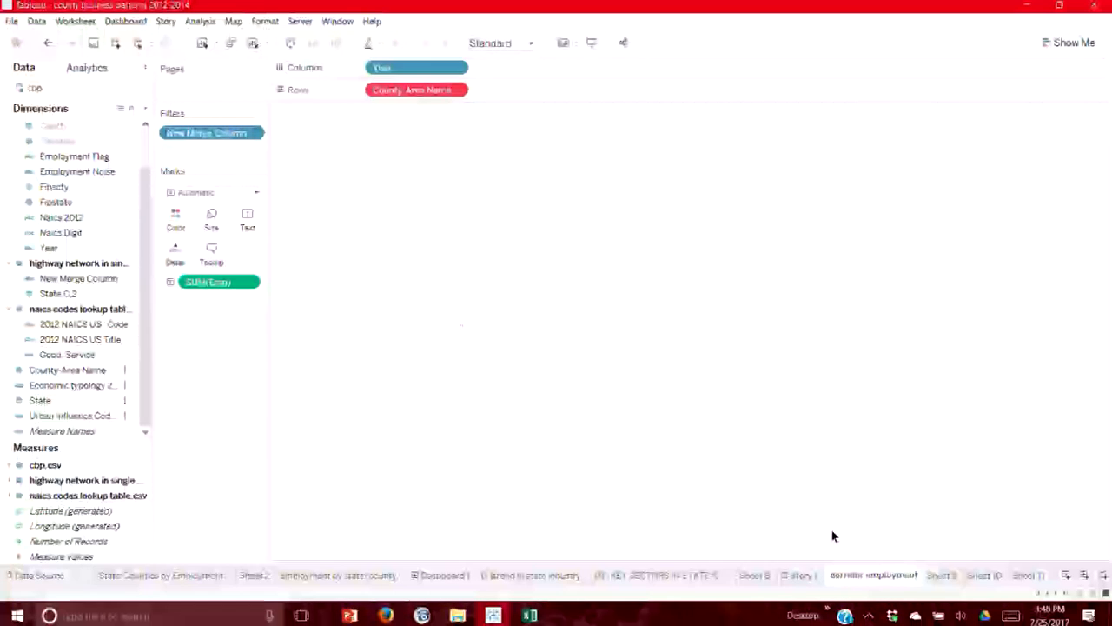
{"action": "left_click", "coordinate": [948, 577]}
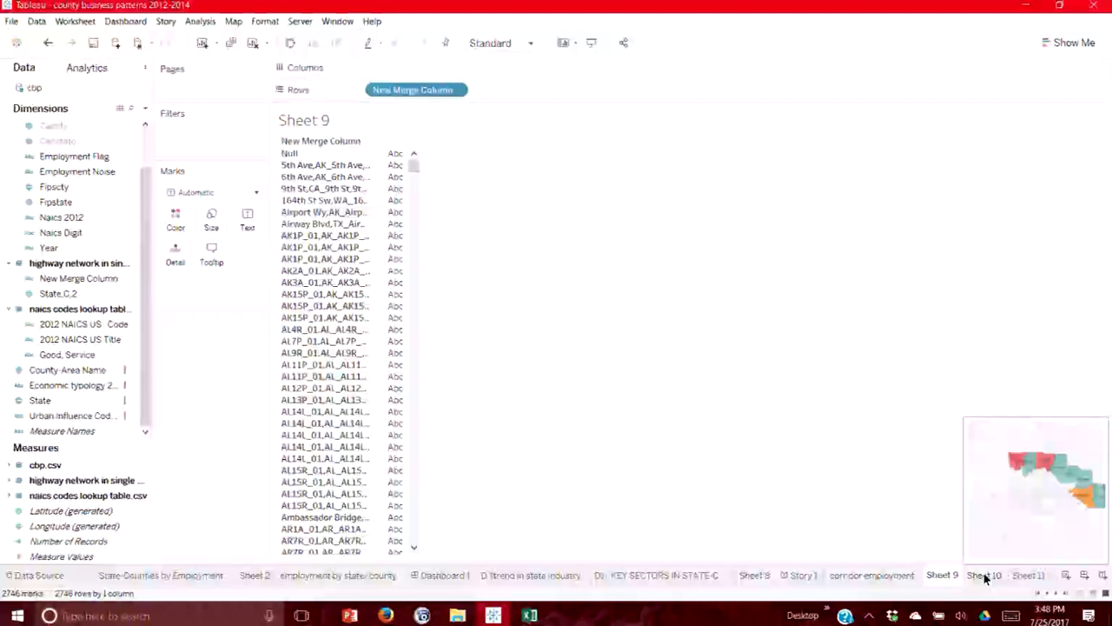
{"action": "left_click", "coordinate": [984, 577]}
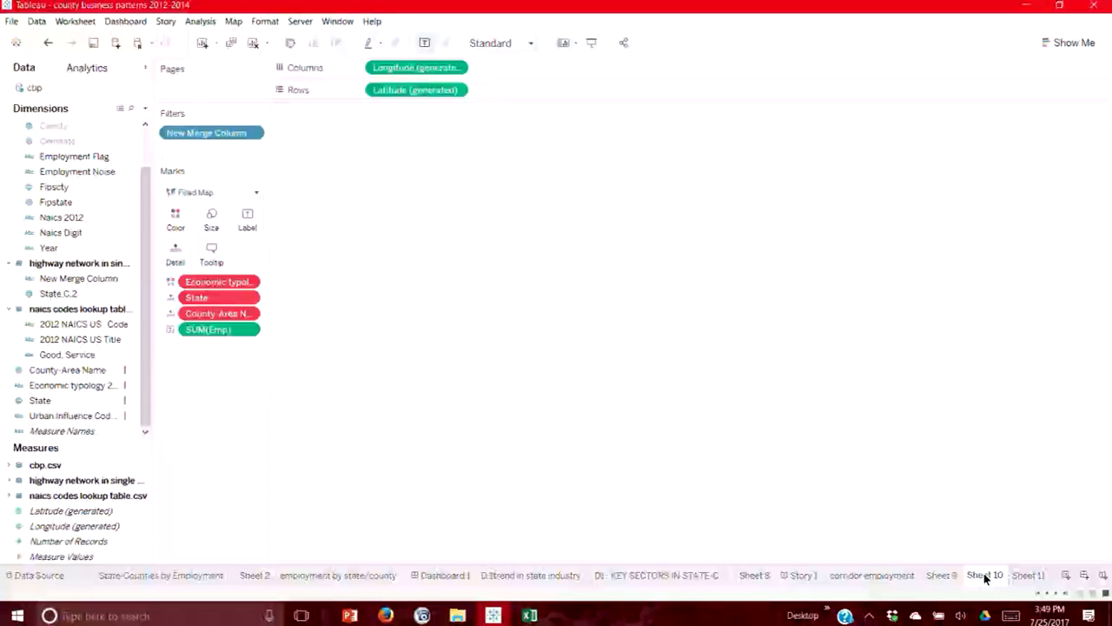
- Switch to the meeting control window, open its side panel to look it over, and return to the workbook
{"action": "left_click", "coordinate": [422, 615]}
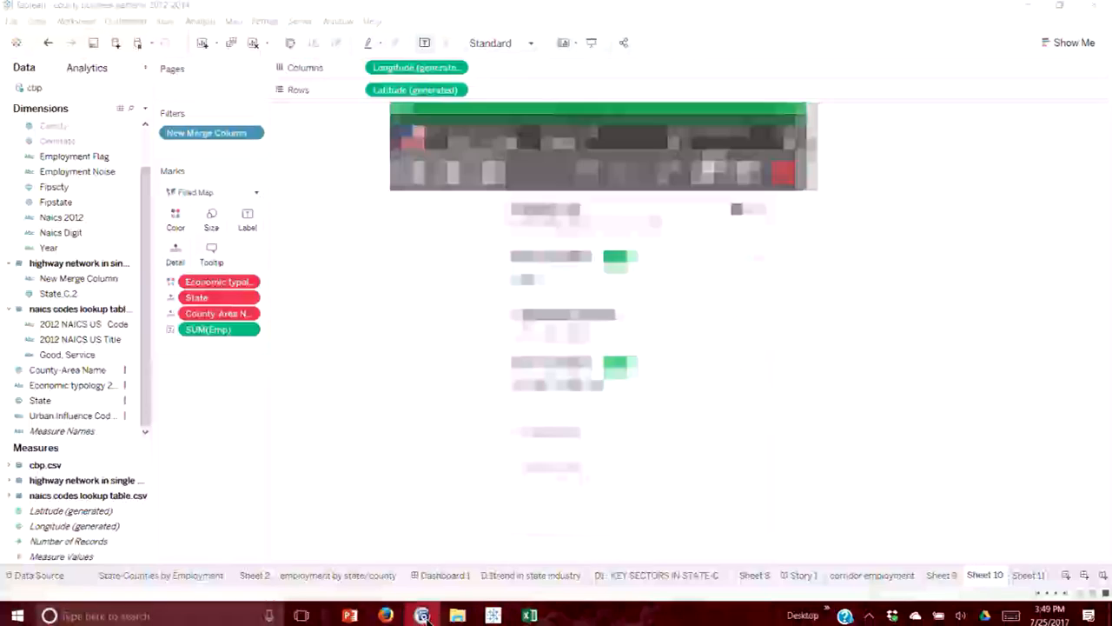
{"action": "left_click", "coordinate": [711, 170]}
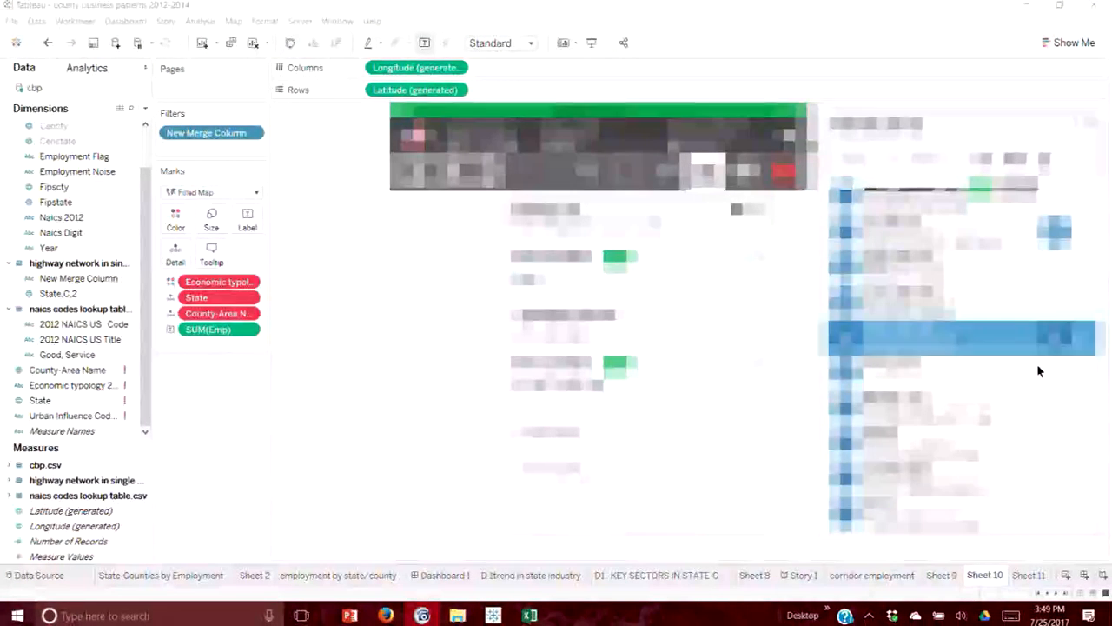
{"action": "left_click_drag", "start_coordinate": [984, 511], "coordinate": [994, 350]}
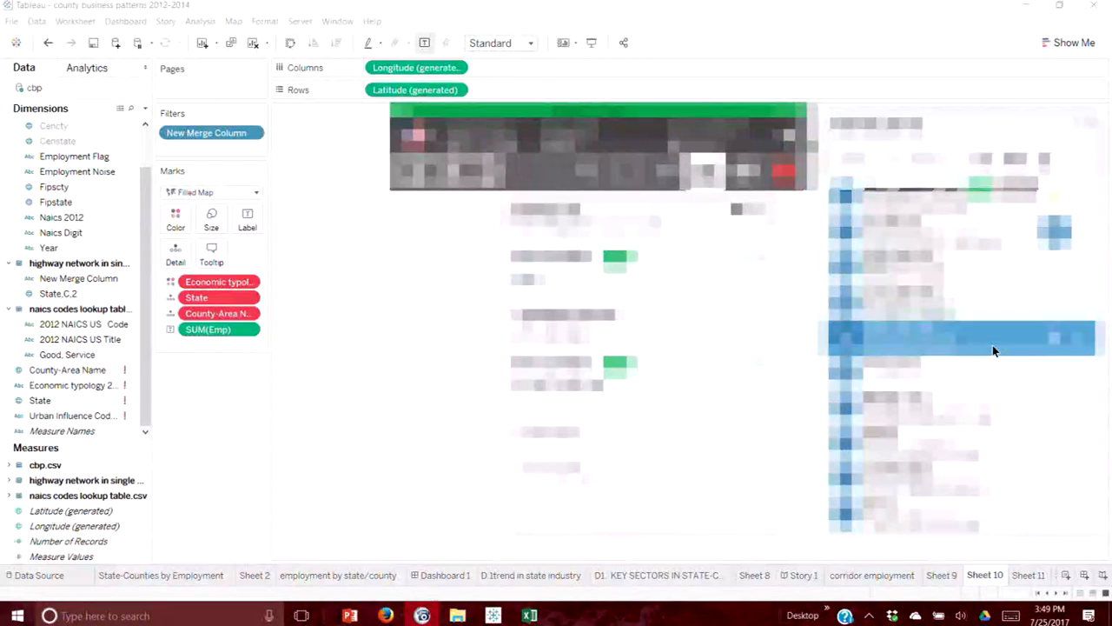
{"action": "left_click", "coordinate": [298, 397]}
- Compare the cbp data source with the corridor employment, Sheet 9, Sheet 10 and Sheet 11 worksheets, ending on Sheet 9
{"action": "left_click", "coordinate": [61, 578]}
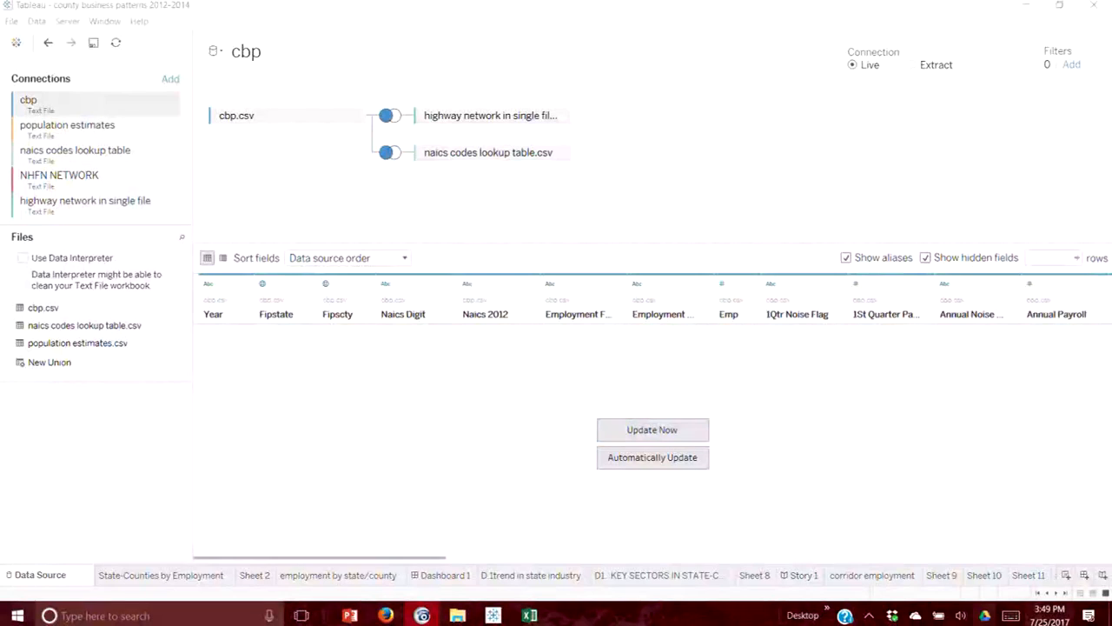
{"action": "left_click", "coordinate": [872, 575]}
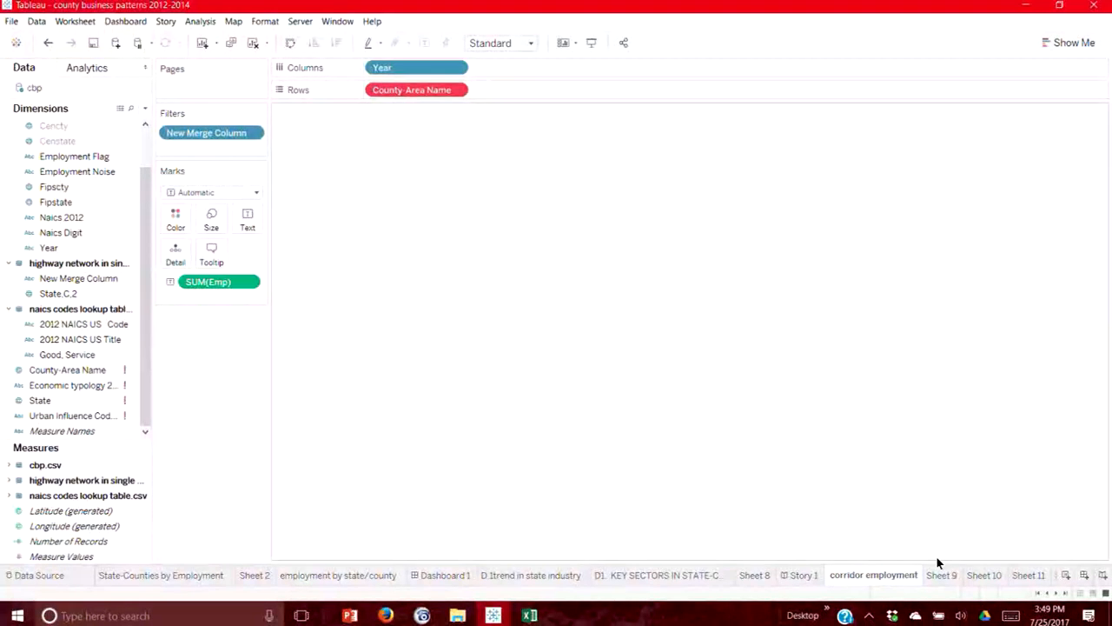
{"action": "left_click", "coordinate": [944, 577]}
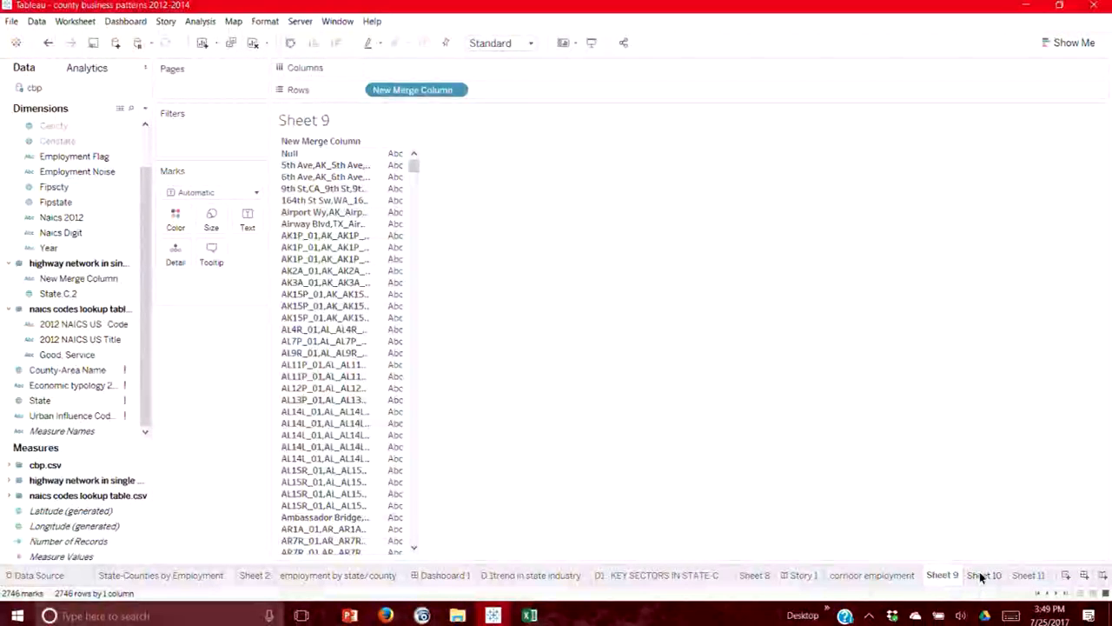
{"action": "left_click", "coordinate": [984, 576]}
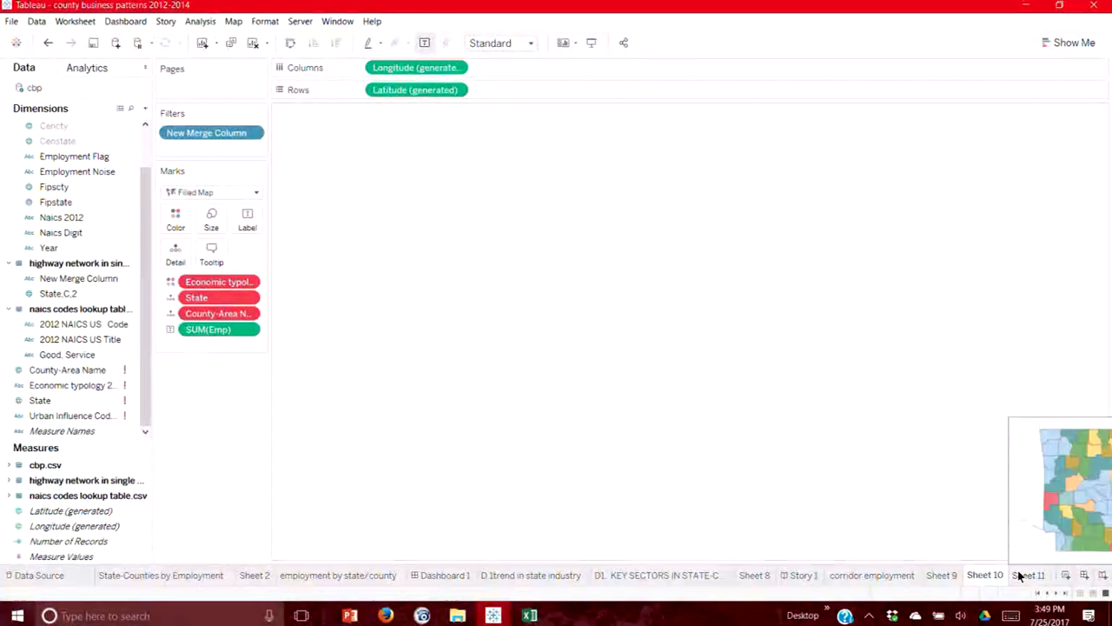
{"action": "left_click", "coordinate": [1022, 577]}
{"action": "left_click", "coordinate": [999, 581]}
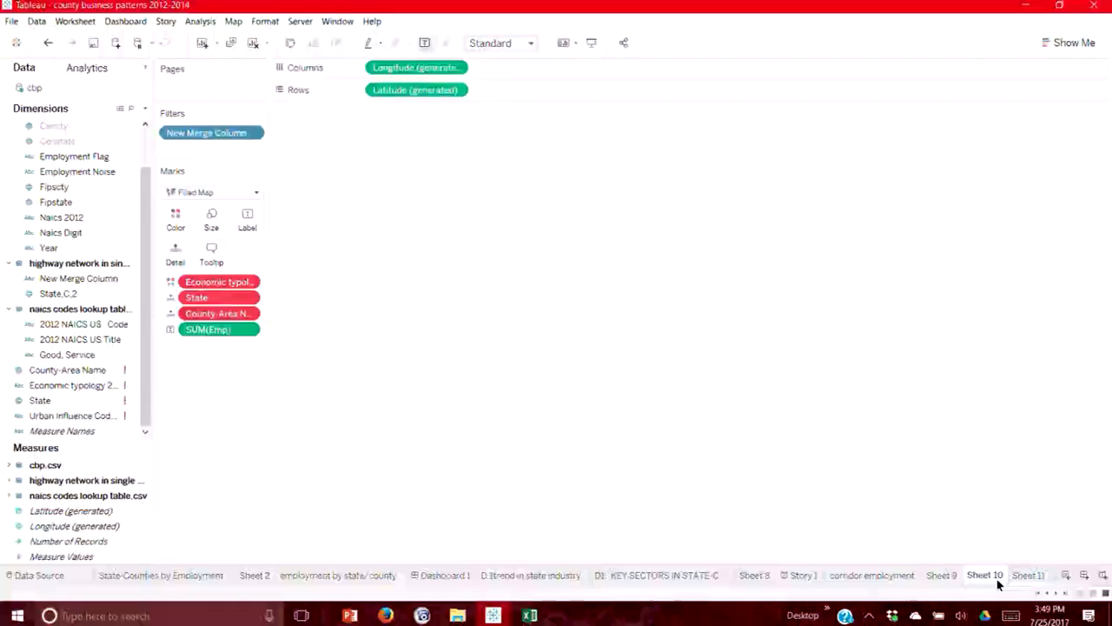
{"action": "left_click", "coordinate": [948, 578]}
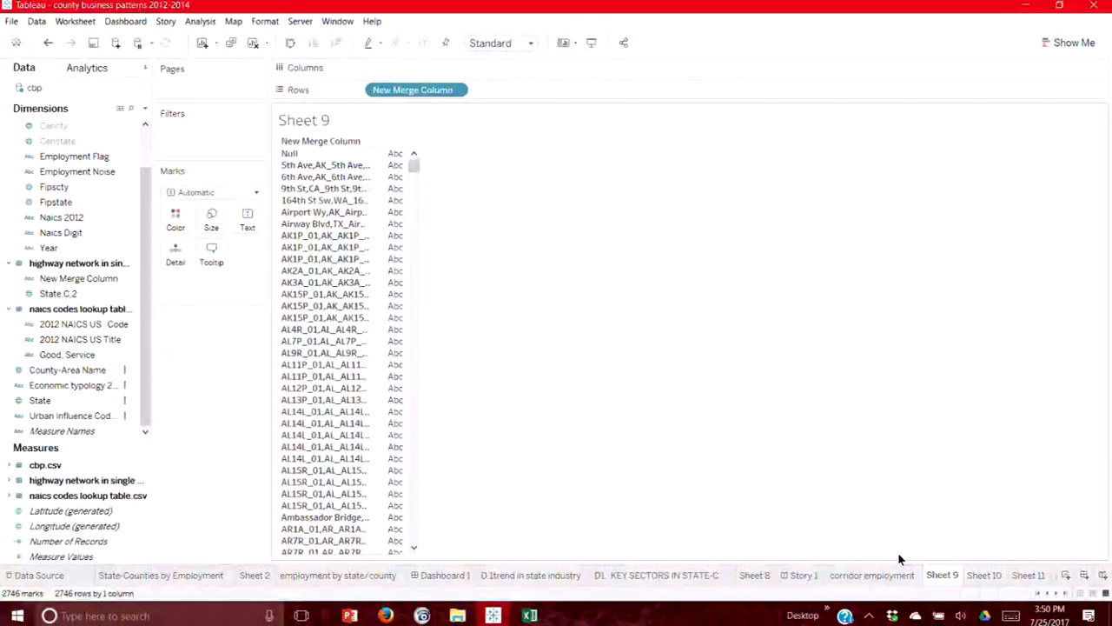
- Minimize the county business patterns workbook and the data-tableau folder window, and bring up the meeting control window
{"action": "left_click", "coordinate": [1027, 9]}
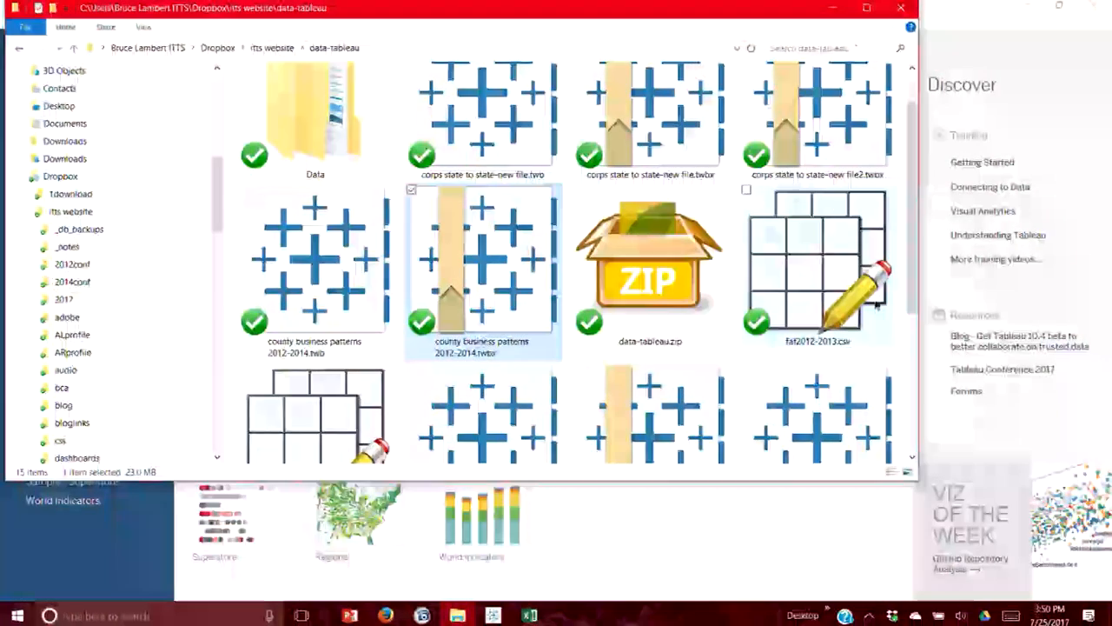
{"action": "left_click", "coordinate": [834, 8]}
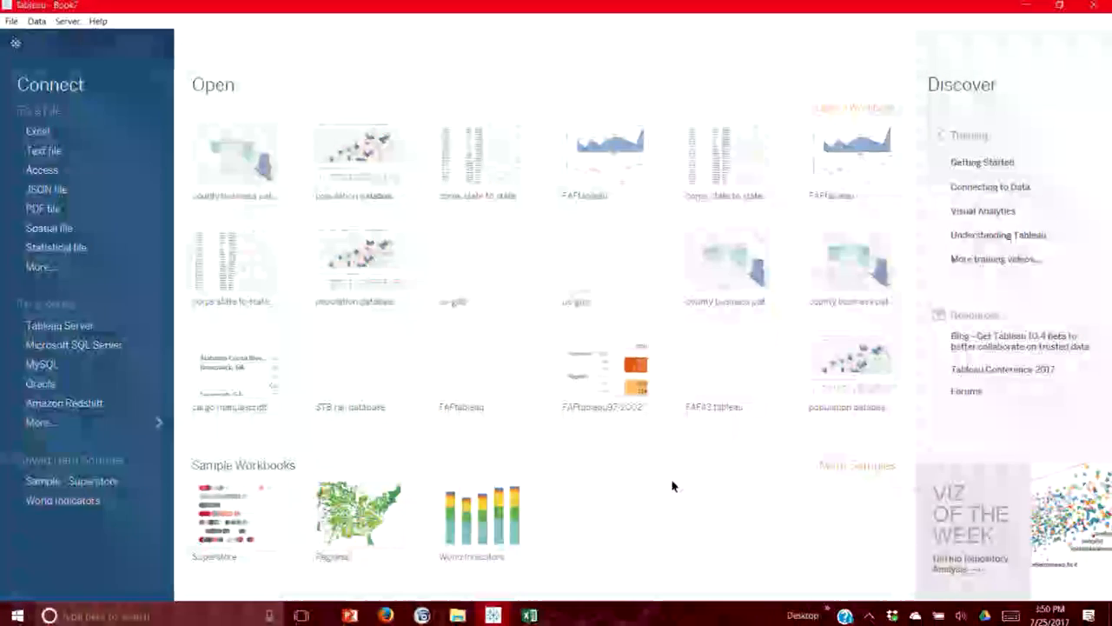
{"action": "left_click", "coordinate": [422, 616]}
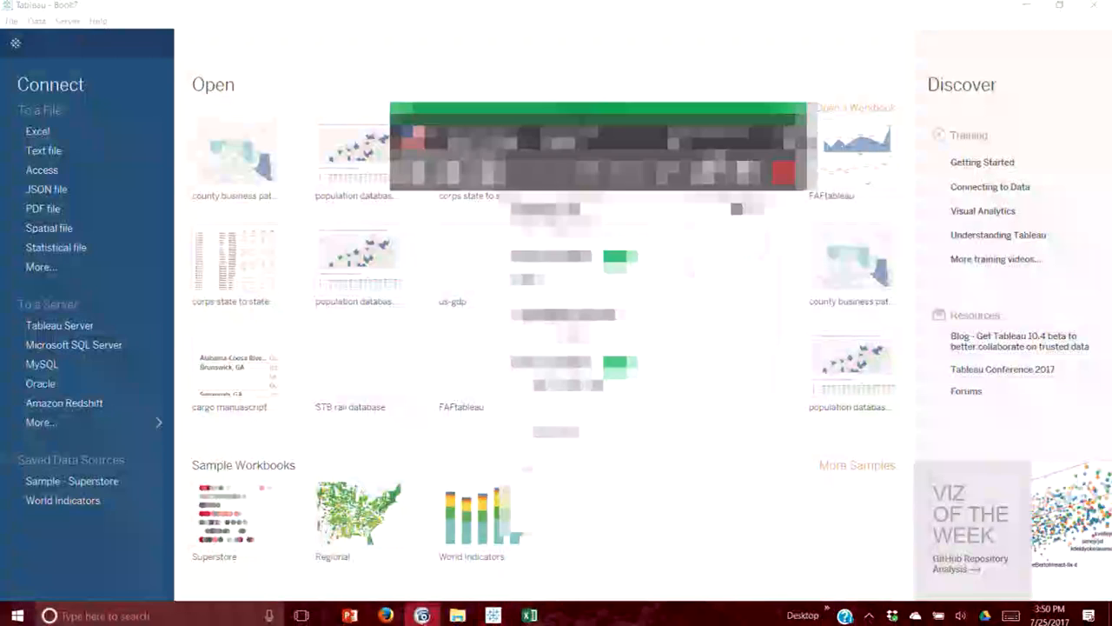